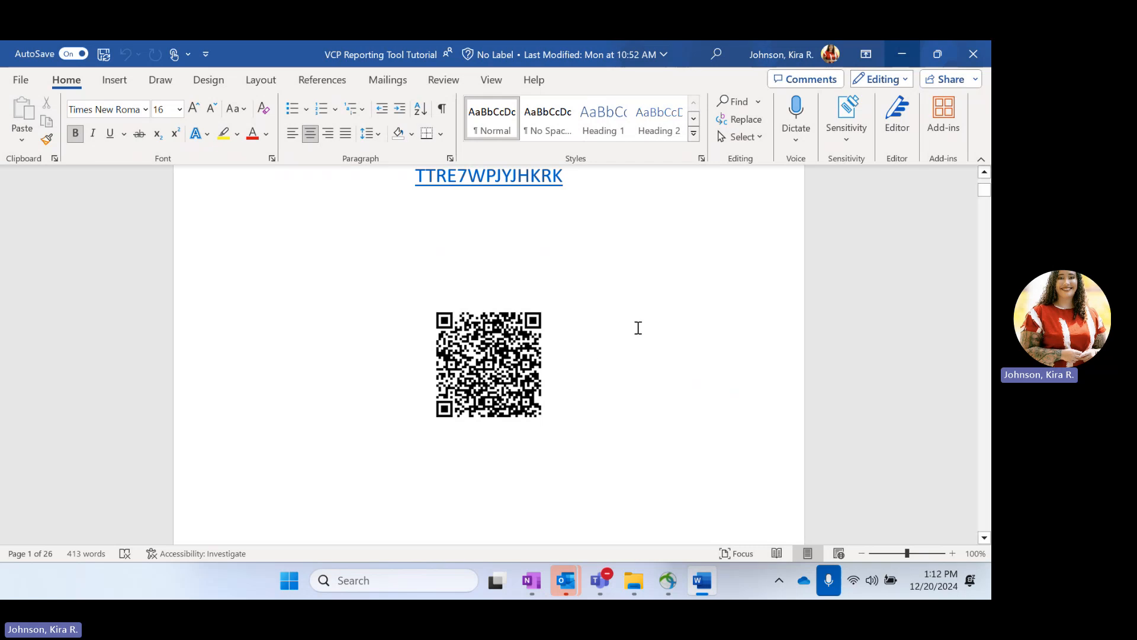
Step: Follow the VCP Reporting Tool survey link in the Word tutorial to open it in the browser
scroll(638, 328, "up", 2)
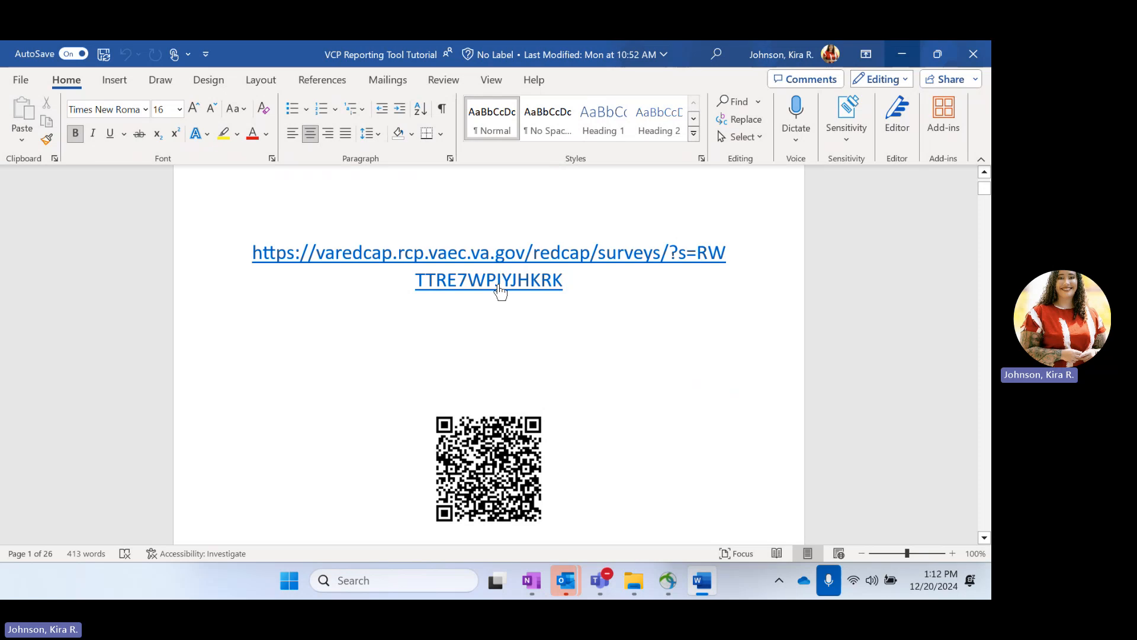
left_click(499, 283, "ctrl")
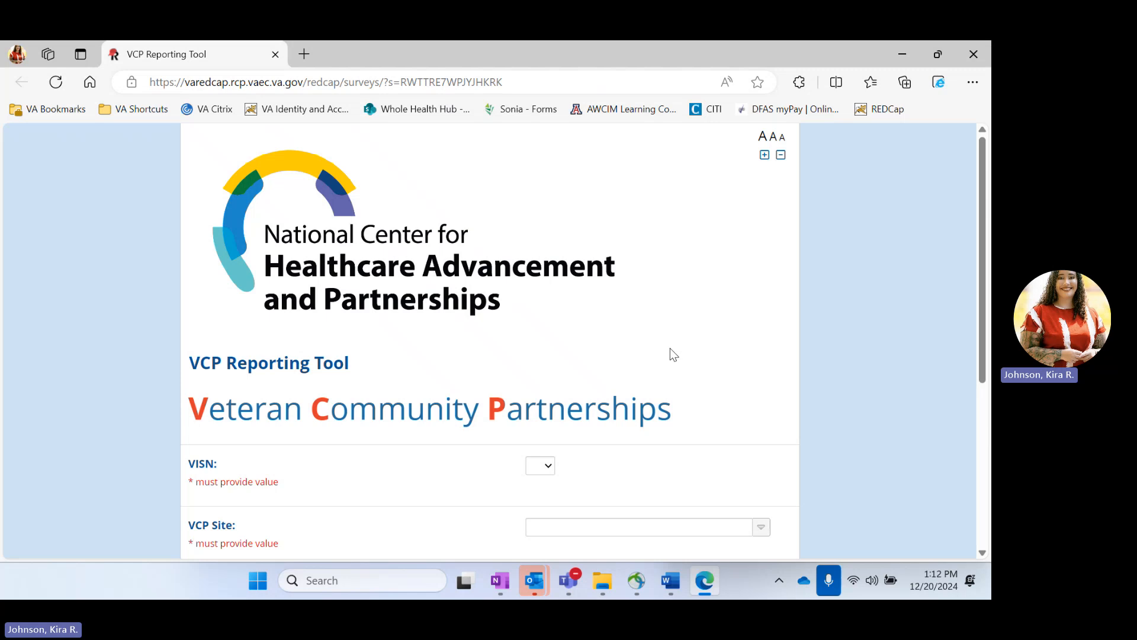
Step: Choose VISN 10 and VCP Site (757) Columbus, OH
scroll(671, 351, "down", 4)
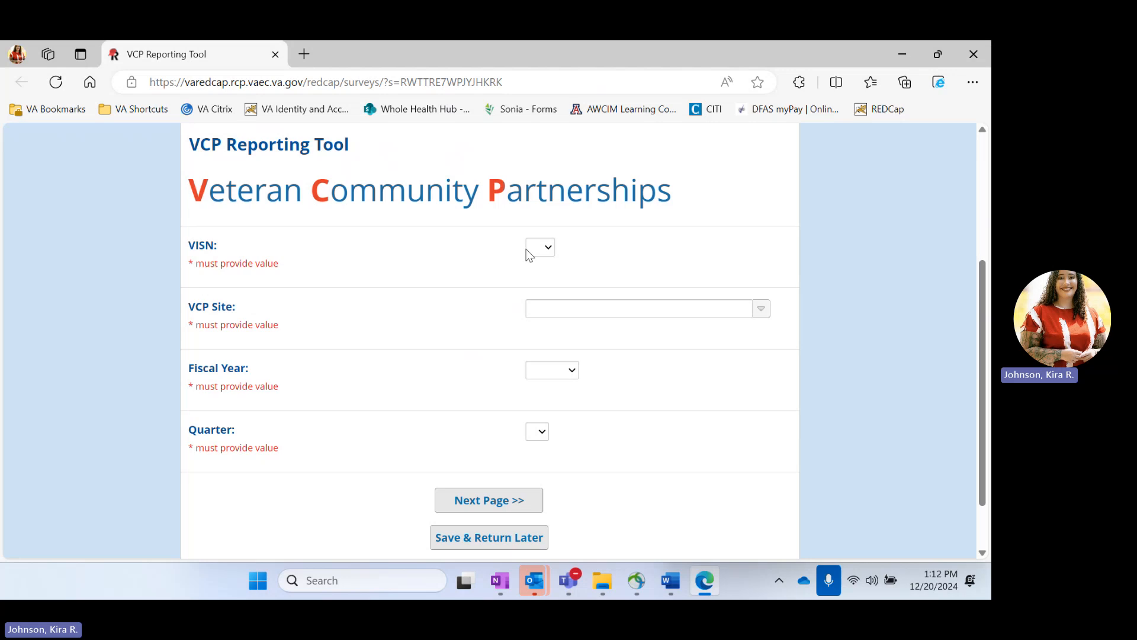
left_click(548, 248)
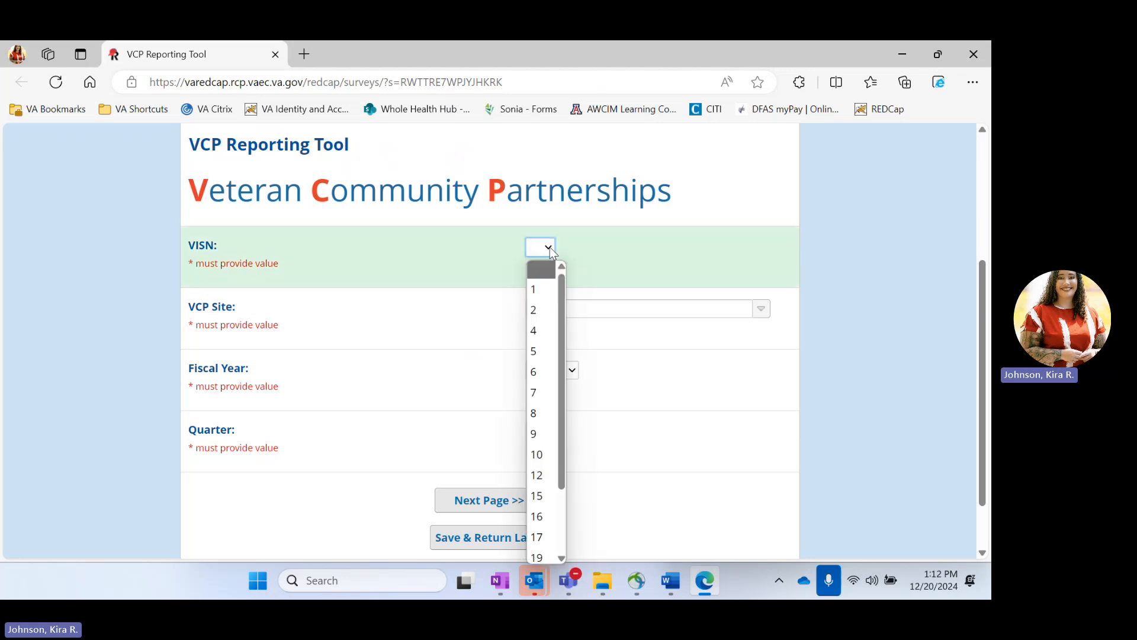
left_click(543, 451)
left_click(571, 306)
scroll(589, 393, "down", 10)
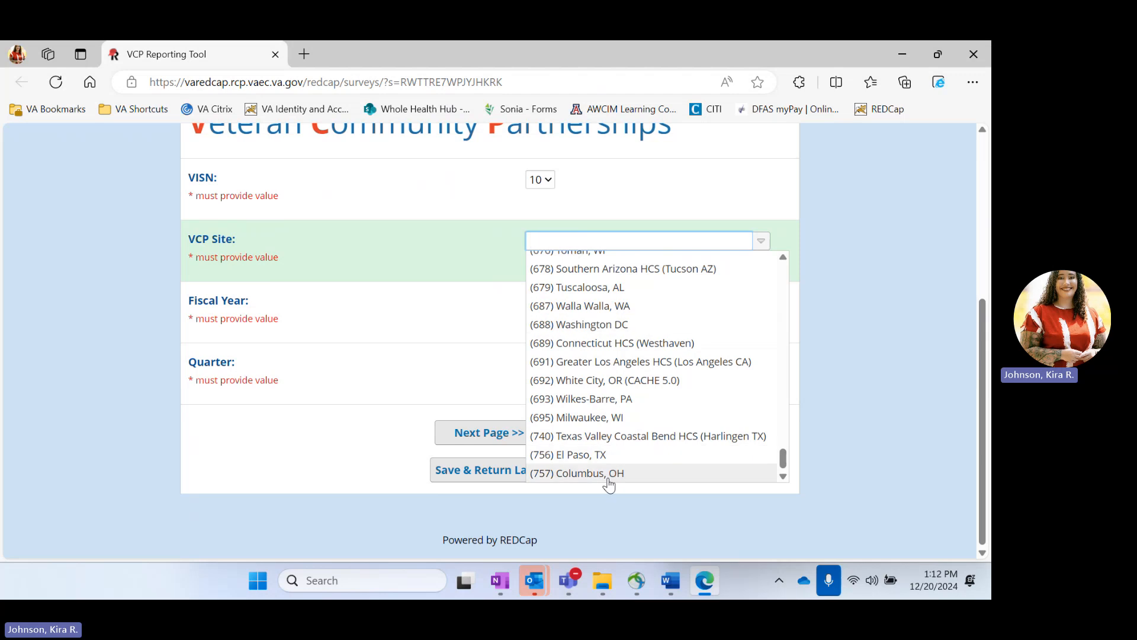
left_click(608, 469)
Step: Set Fiscal Year to FY2024 and Quarter to 4
left_click(553, 303)
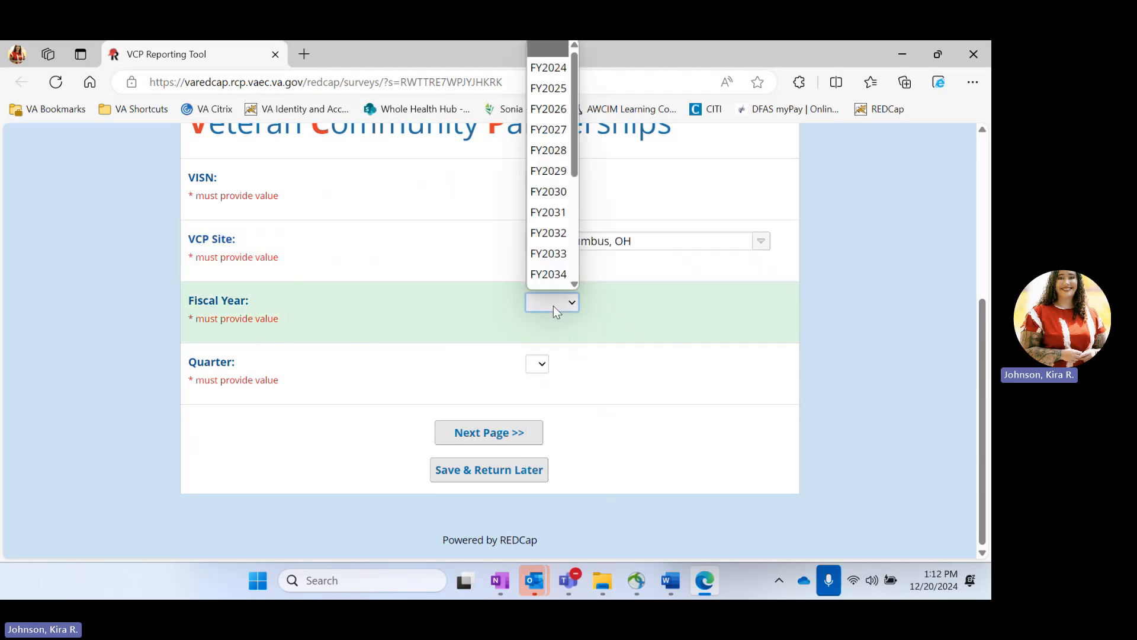
left_click(554, 308)
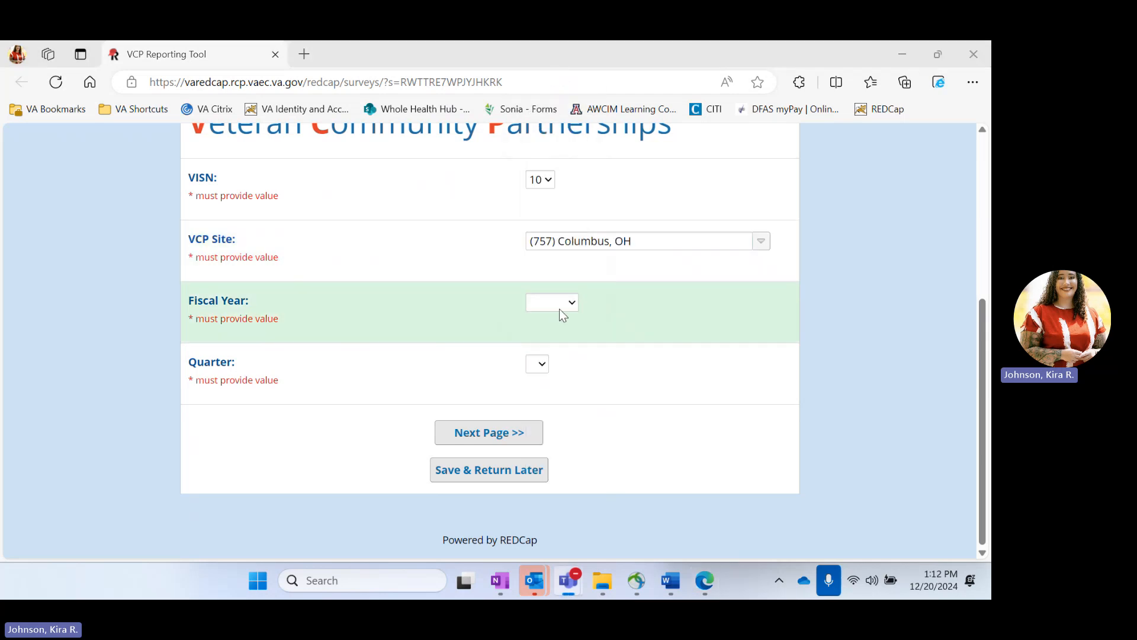
left_click(560, 308)
scroll(586, 136, "up", 1)
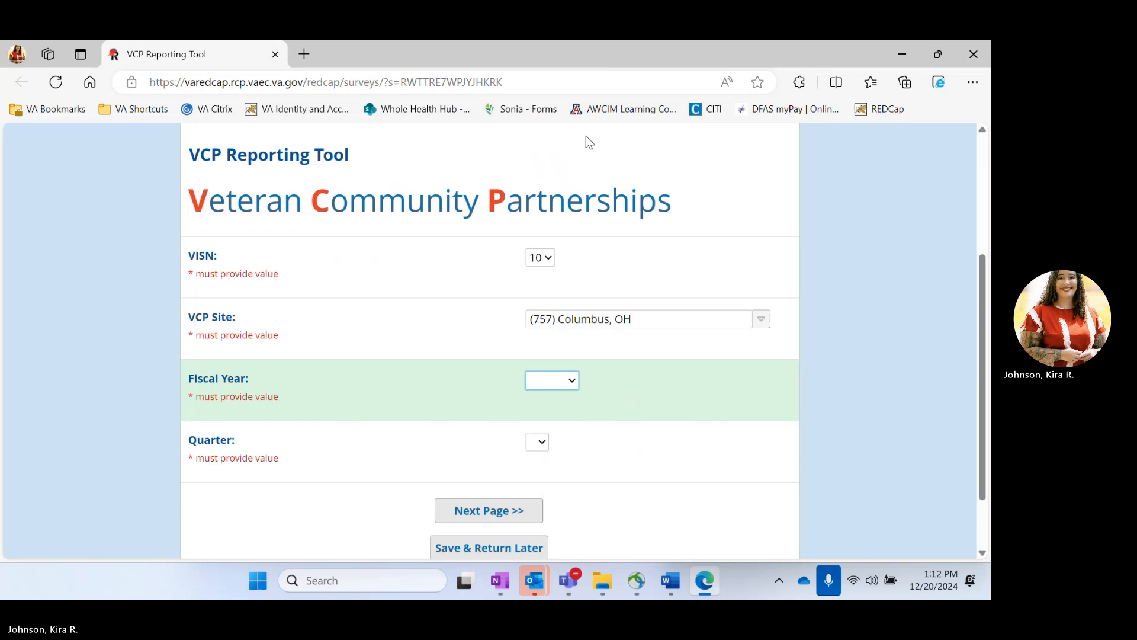
left_click(556, 380)
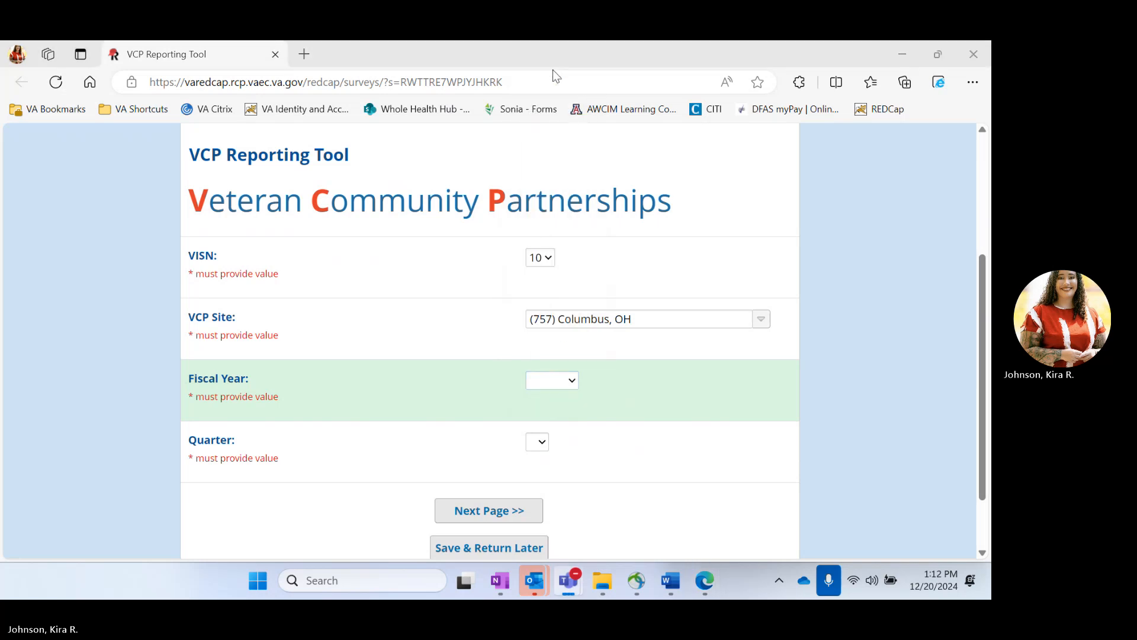
scroll(619, 388, "up", 3)
left_click(568, 544)
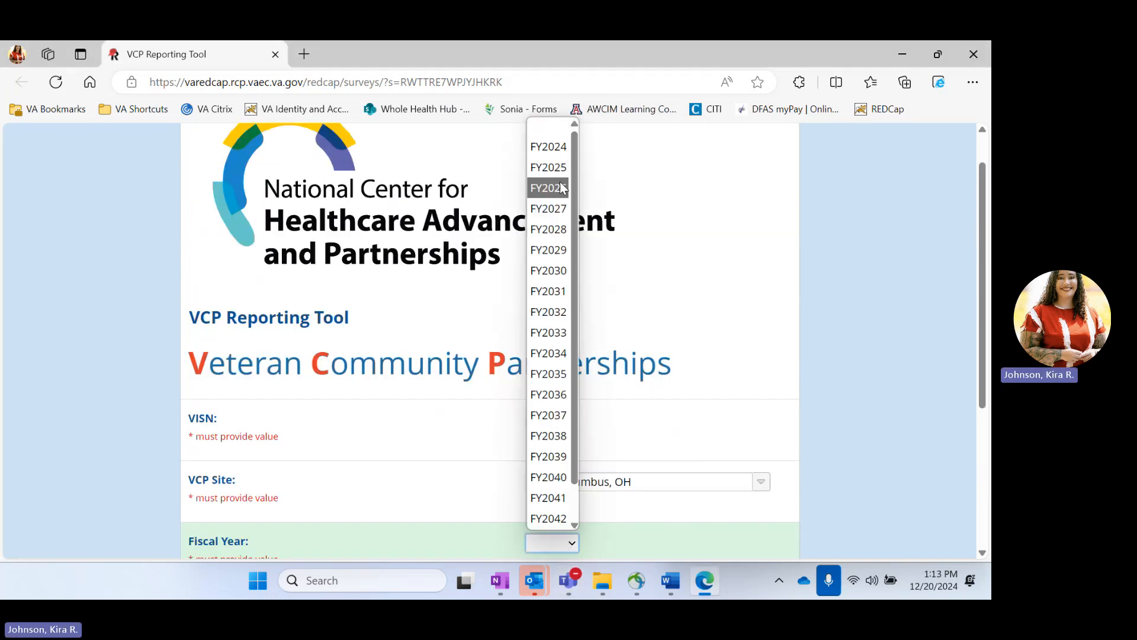
left_click(545, 148)
scroll(645, 320, "down", 3)
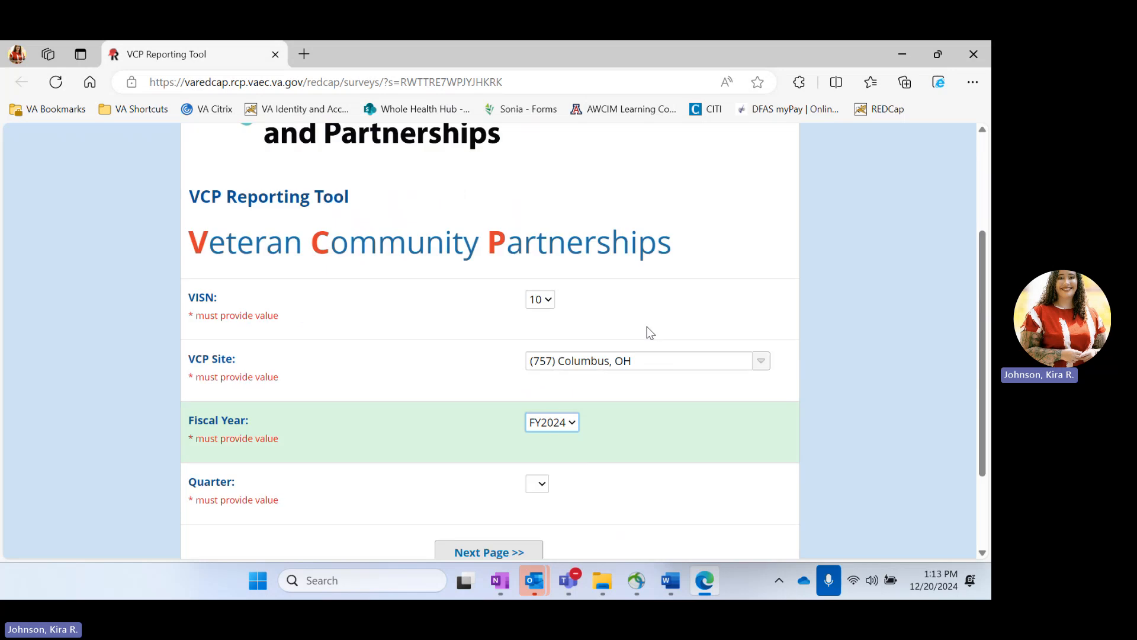
left_click(537, 462)
left_click(533, 437)
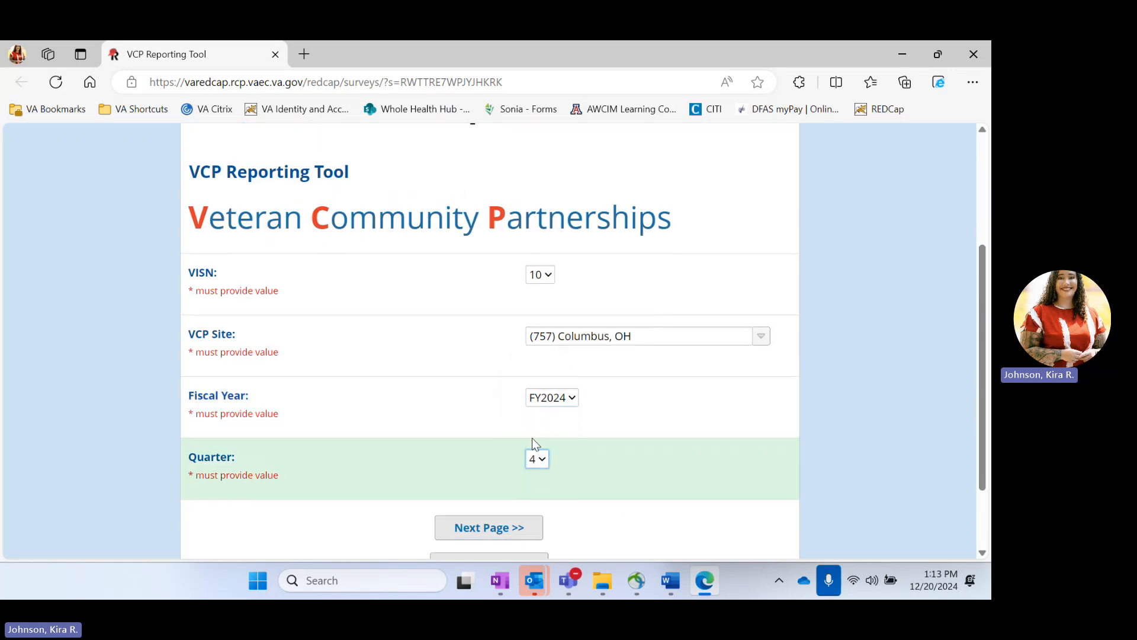
scroll(588, 451, "down", 2)
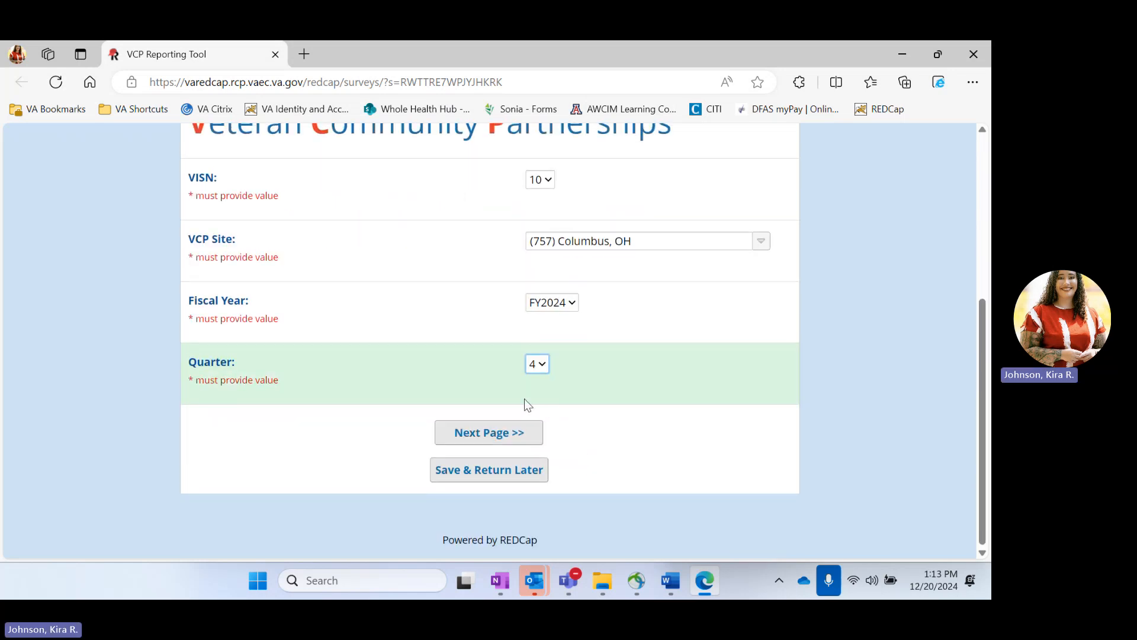
Step: Advance to the VA Services page and pick Whole Heath as the service line / program
left_click(483, 434)
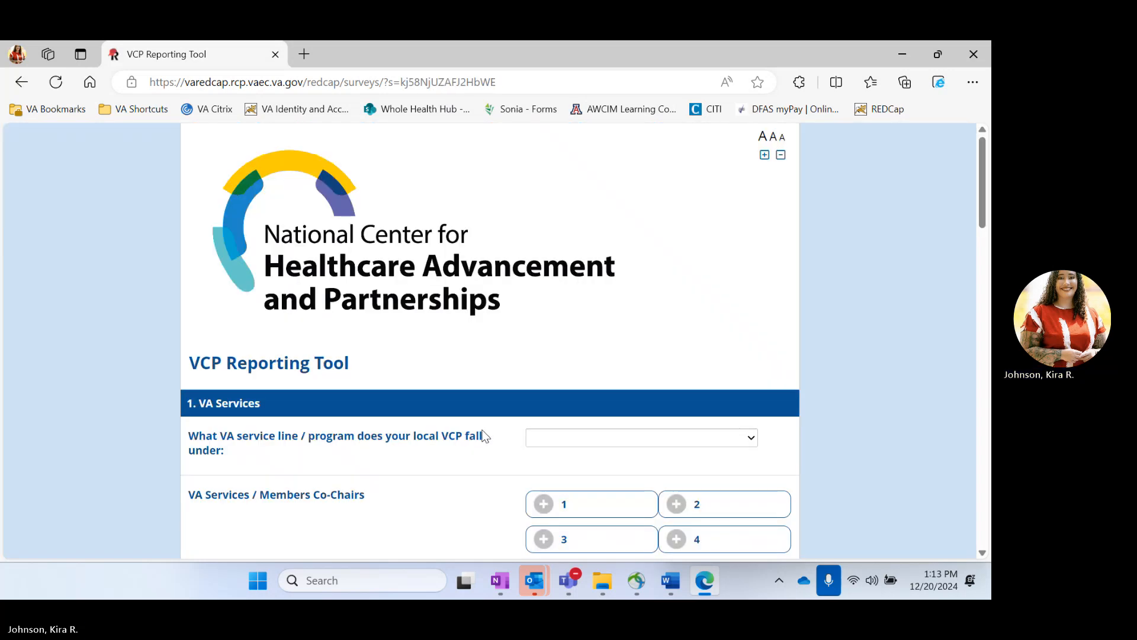
scroll(548, 327, "down", 3)
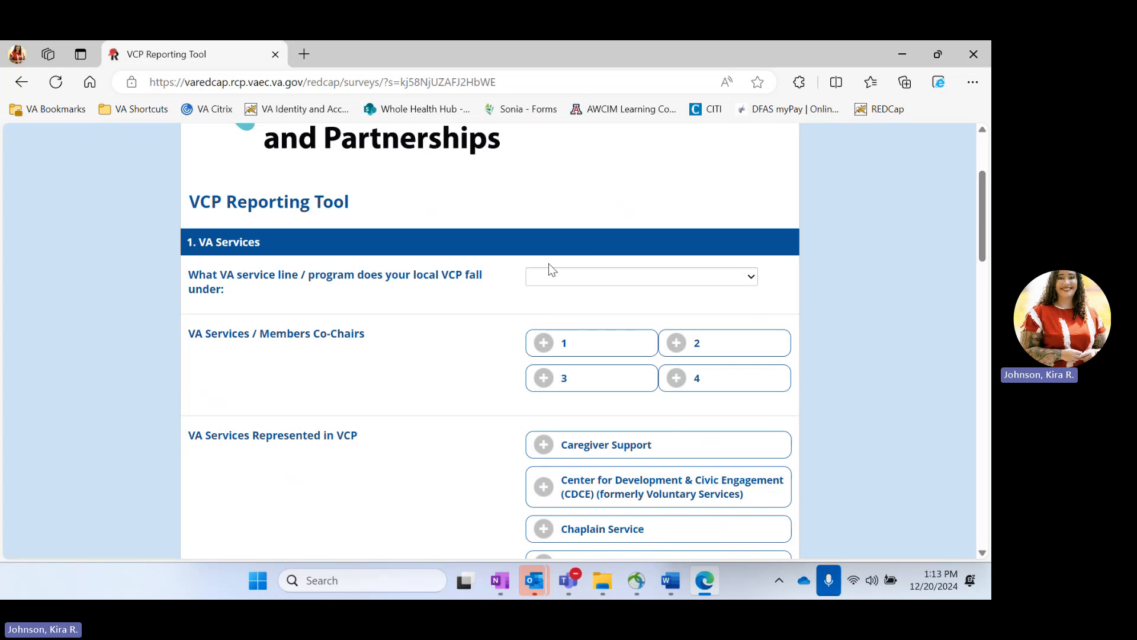
left_click(556, 277)
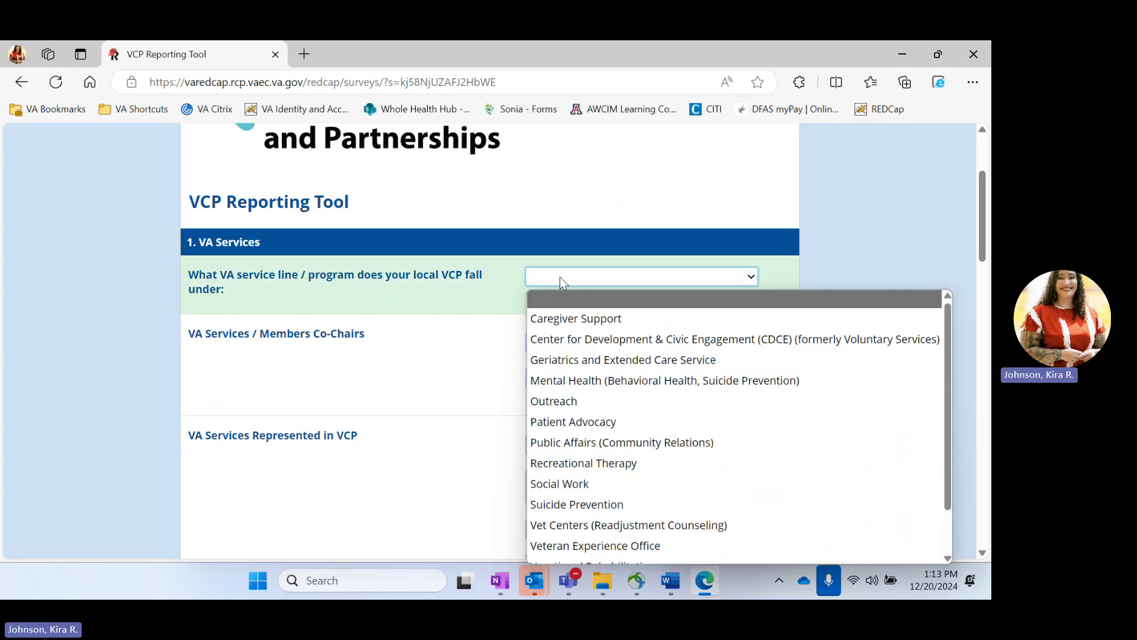
scroll(655, 420, "down", 2)
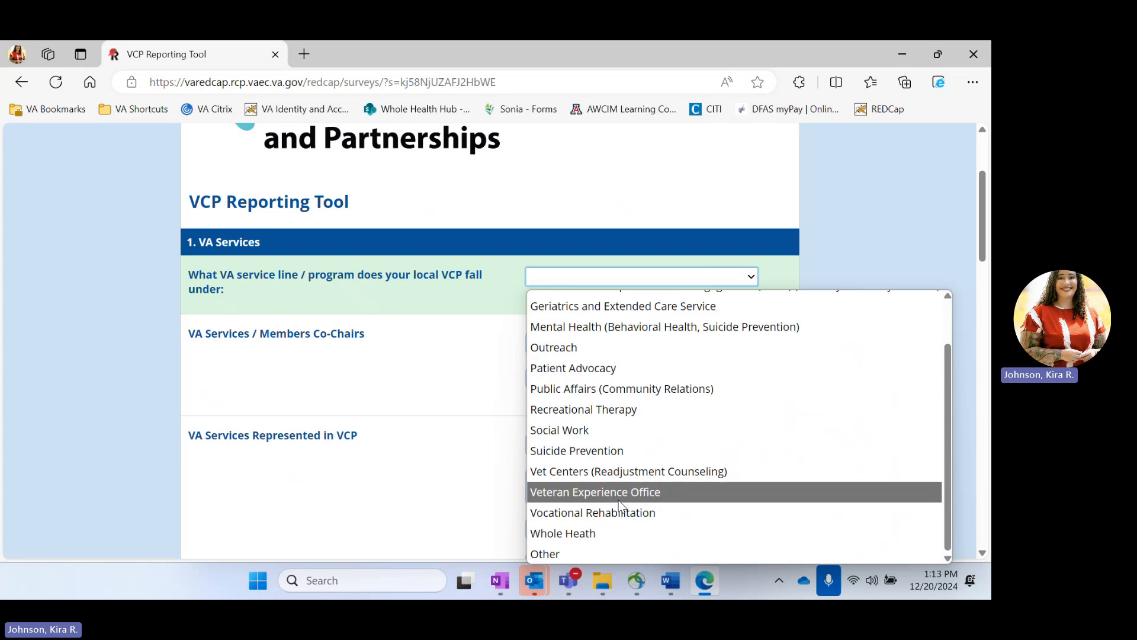
left_click(603, 532)
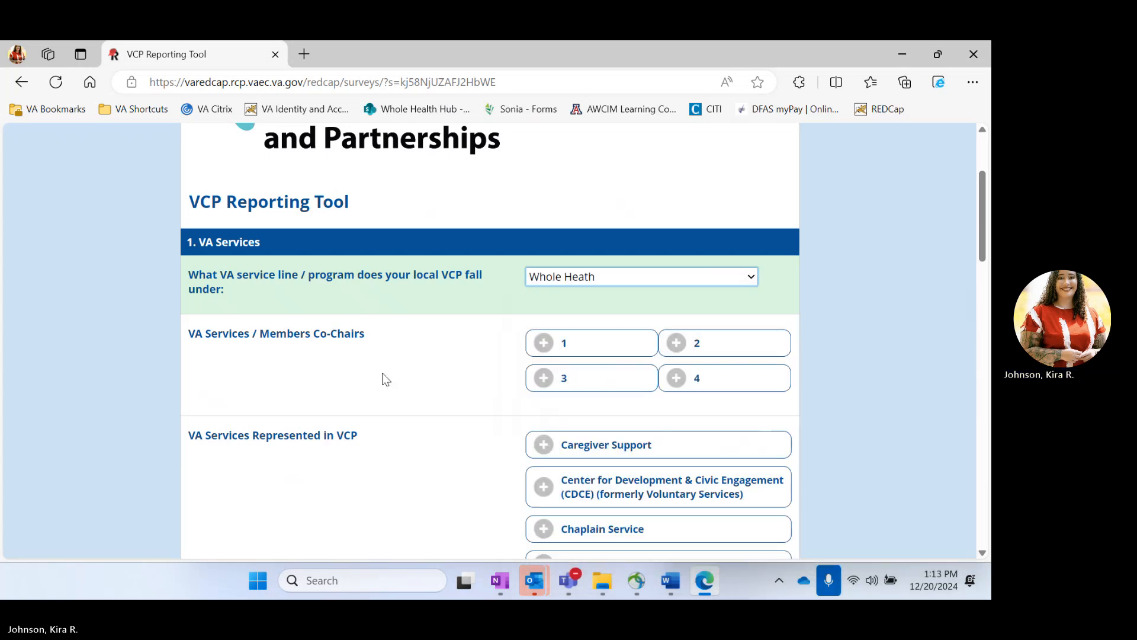
scroll(390, 376, "down", 1)
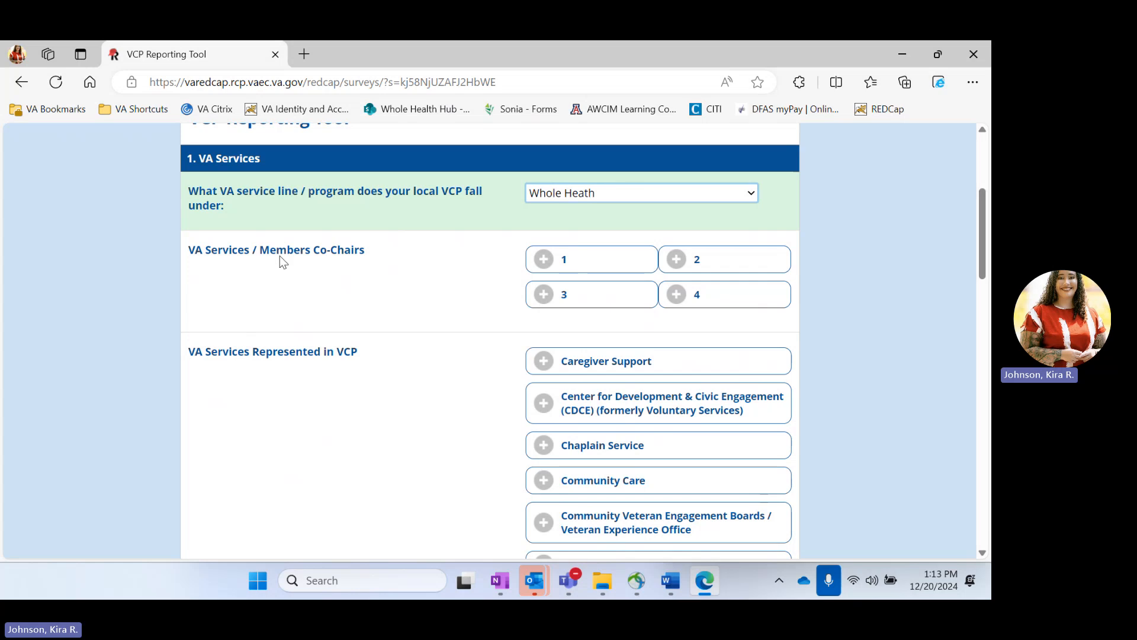
Step: Set the number of VA Services co-chairs to just one
left_click(564, 261)
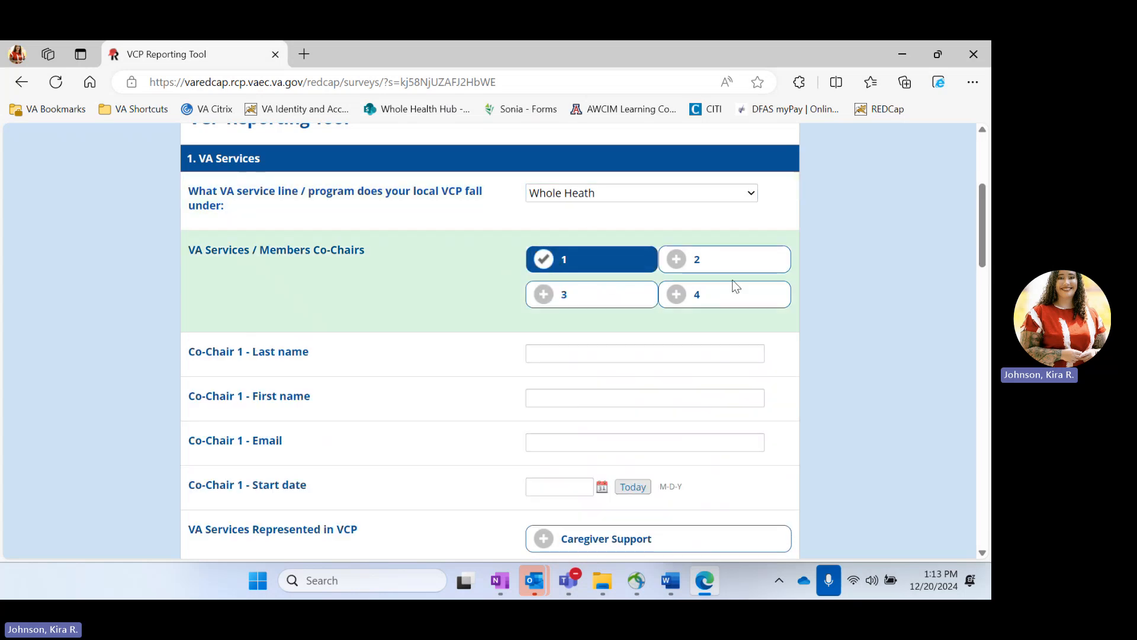
left_click(682, 259)
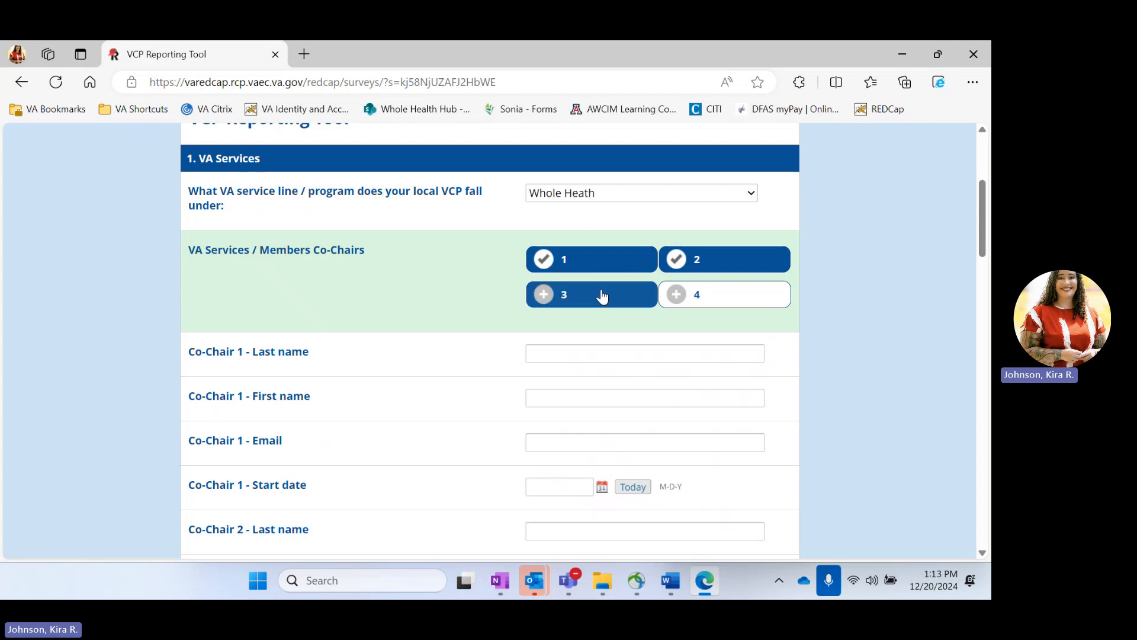
left_click(603, 296)
left_click(690, 294)
scroll(455, 361, "down", 2)
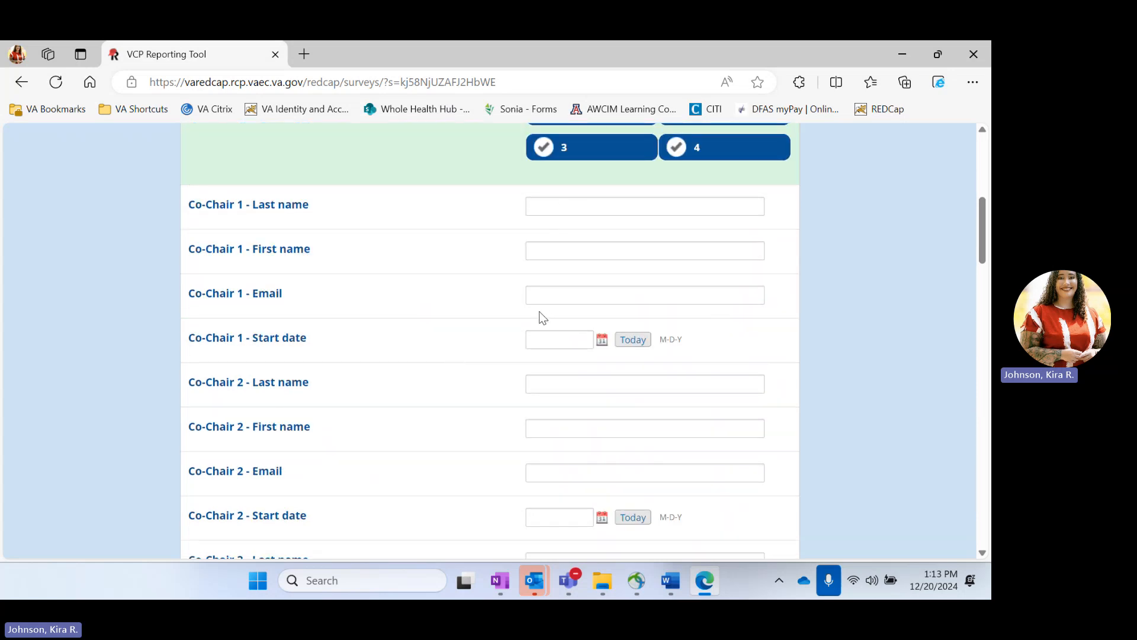
scroll(539, 317, "down", 5)
scroll(539, 317, "down", 1)
scroll(539, 316, "up", 6)
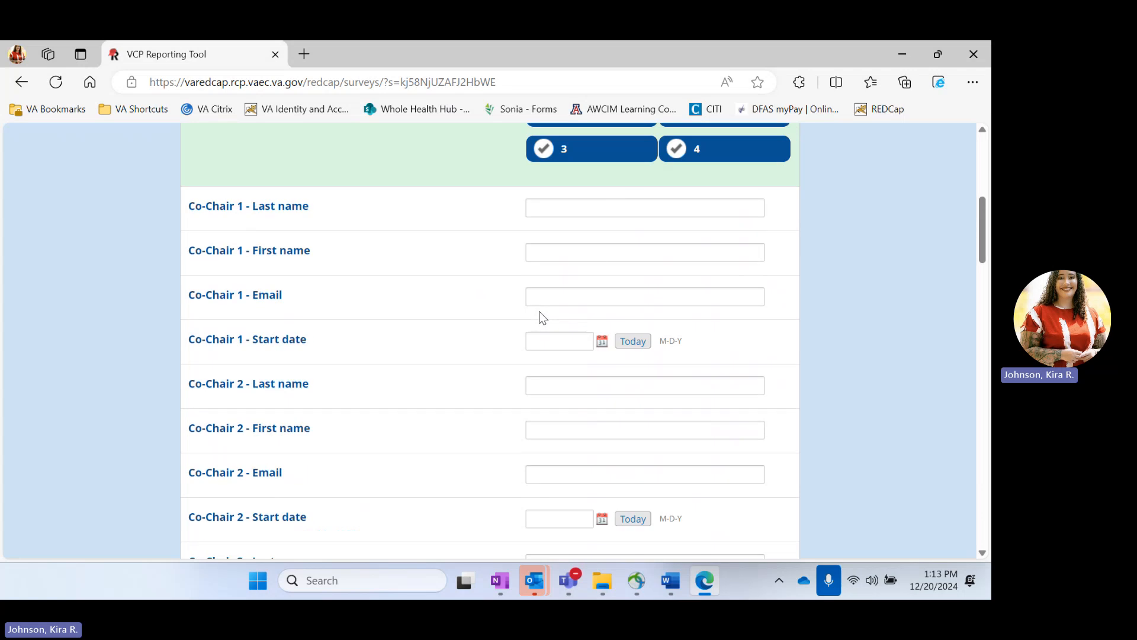
scroll(539, 312, "up", 2)
left_click(556, 290)
left_click(708, 283)
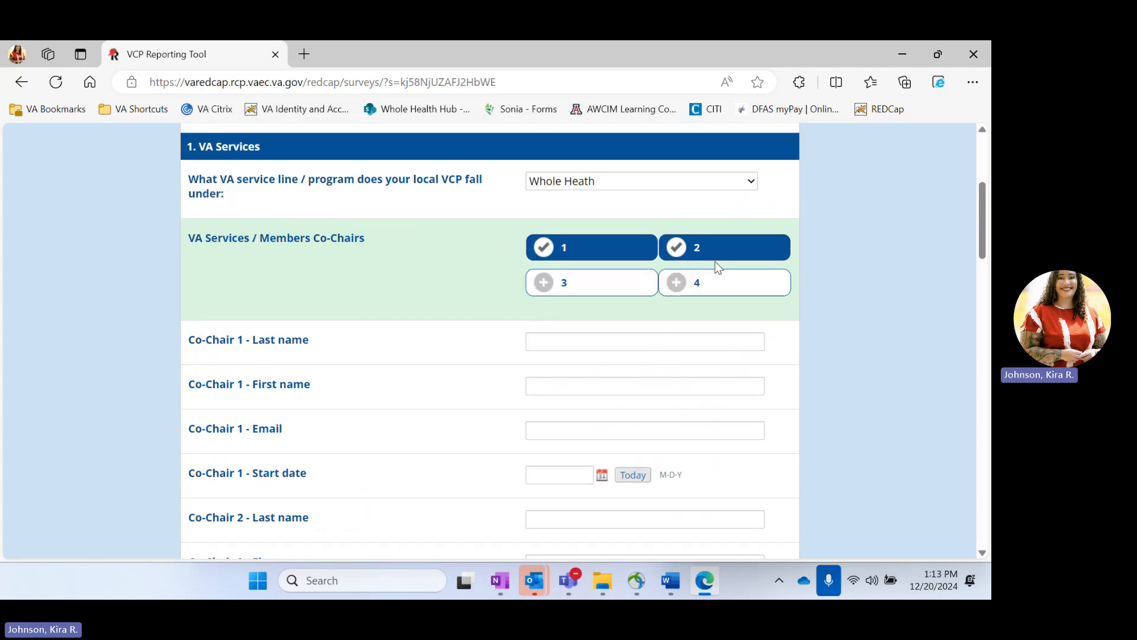
left_click(715, 259)
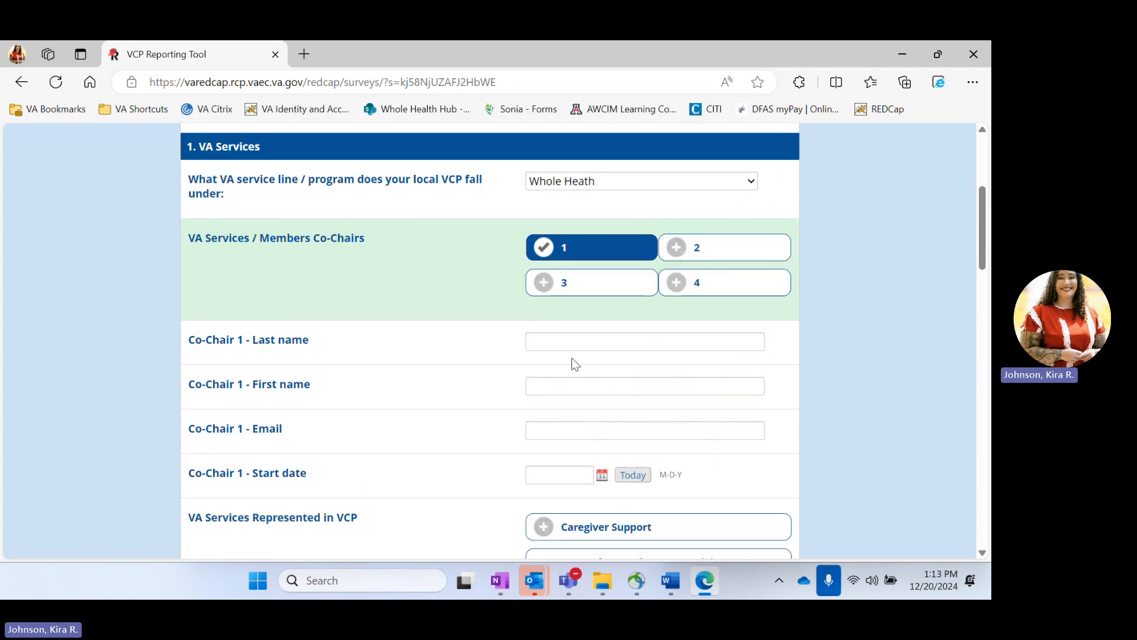
Step: Enter Co-Chair 1's last name, first name and e-mail address
left_click(599, 335)
type("Doe")
key("Tab")
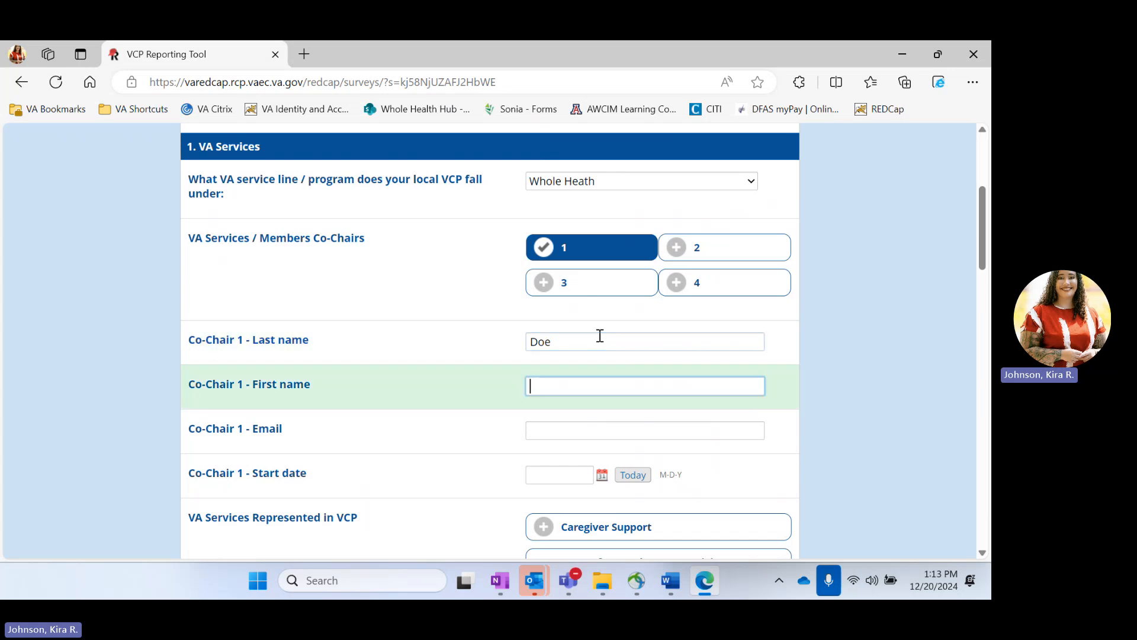
type("Jane")
key("Tab")
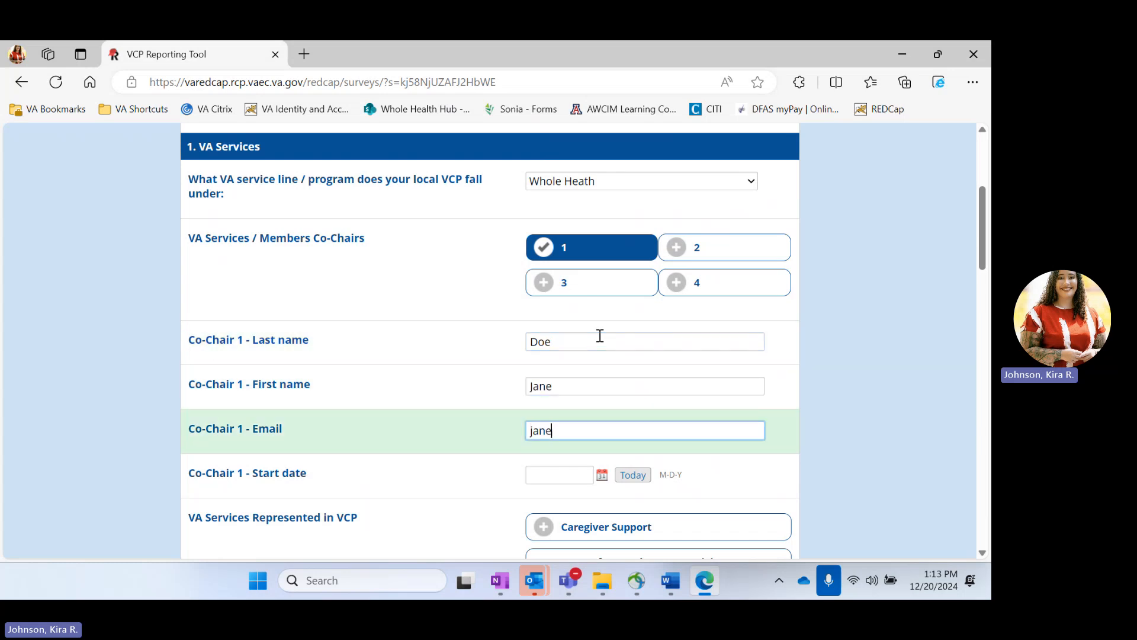
Step: Set Co-Chair 1's start date to 01-01-2024 using the date picker
scroll(600, 335, "down", 2)
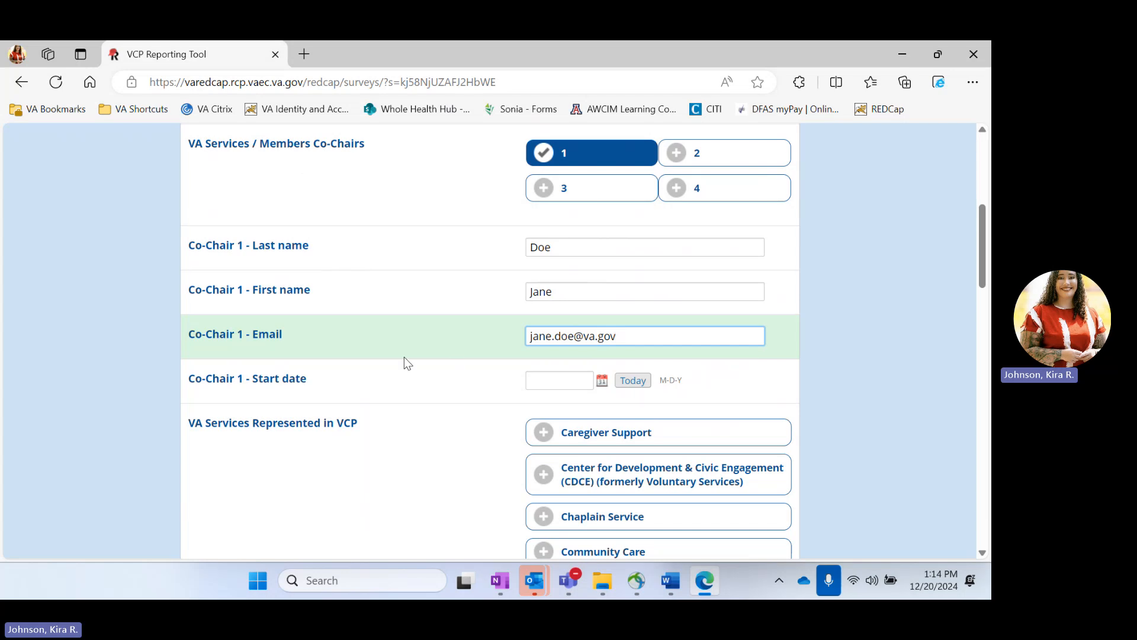
left_click(591, 381)
left_click(600, 382)
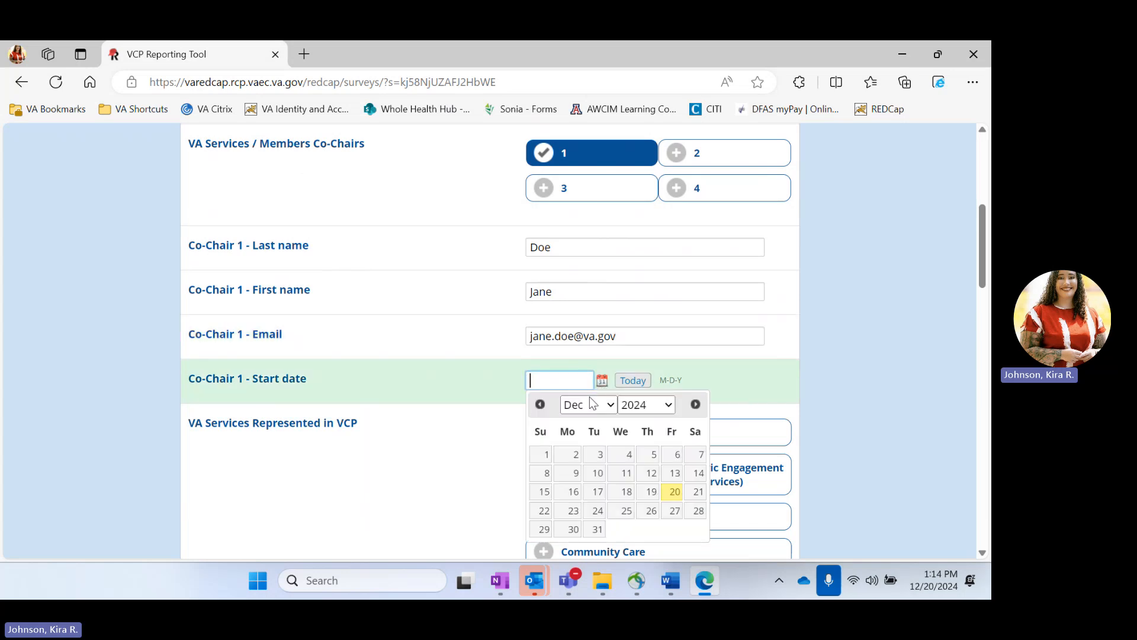
left_click(596, 403)
left_click(584, 155)
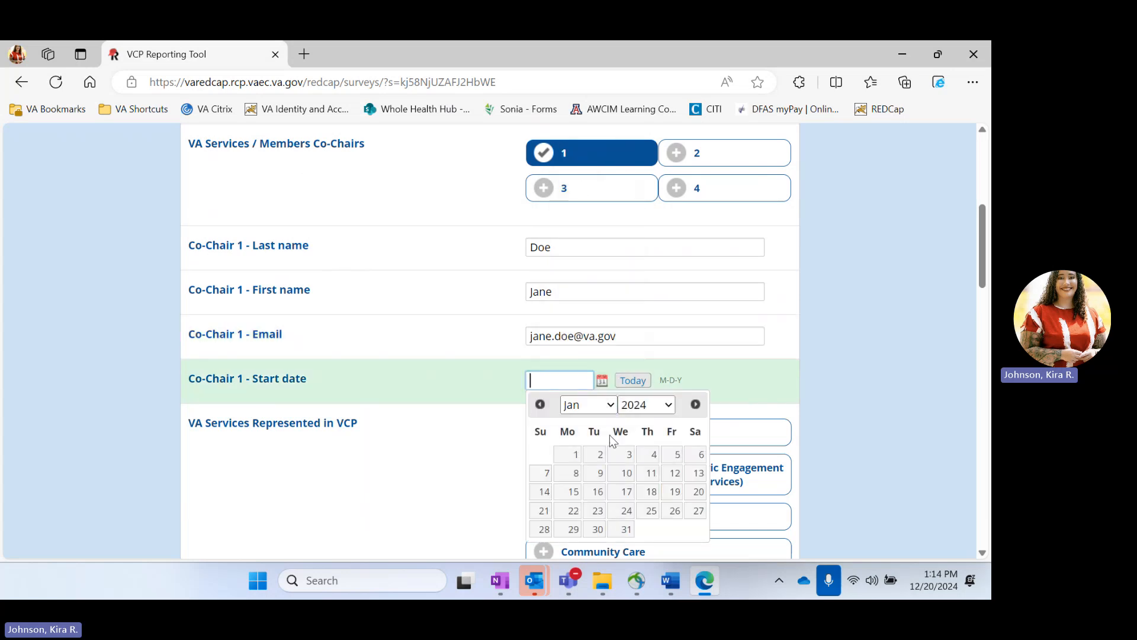
left_click(569, 454)
scroll(453, 436, "down", 2)
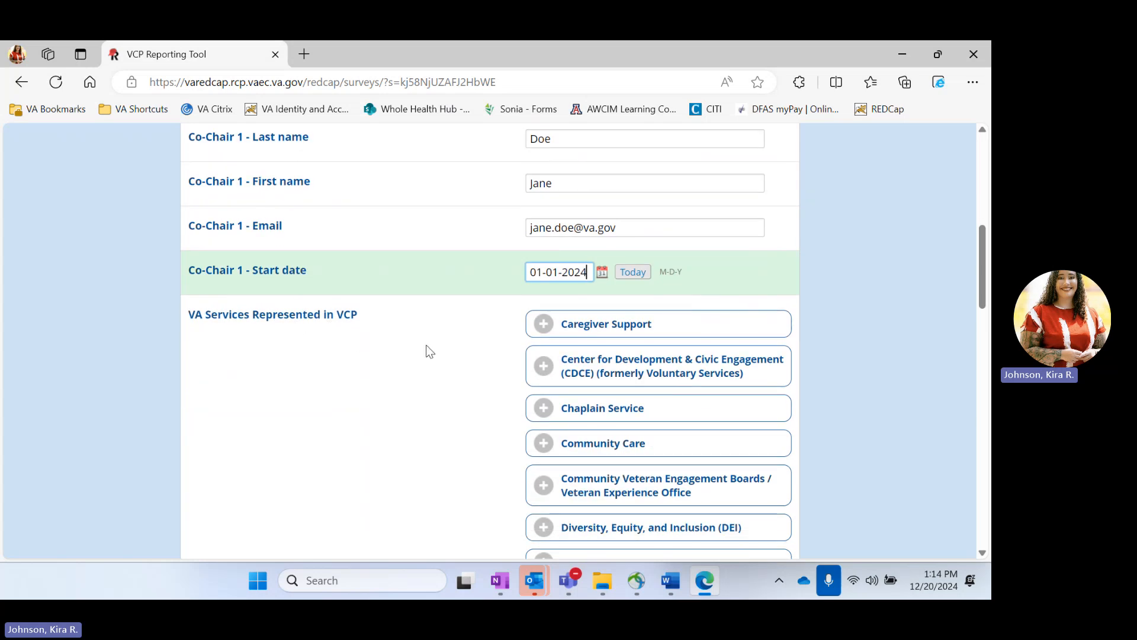
Step: Check Recreational Therapy and Social Work, with member counts 1 and 5
scroll(430, 351, "down", 15)
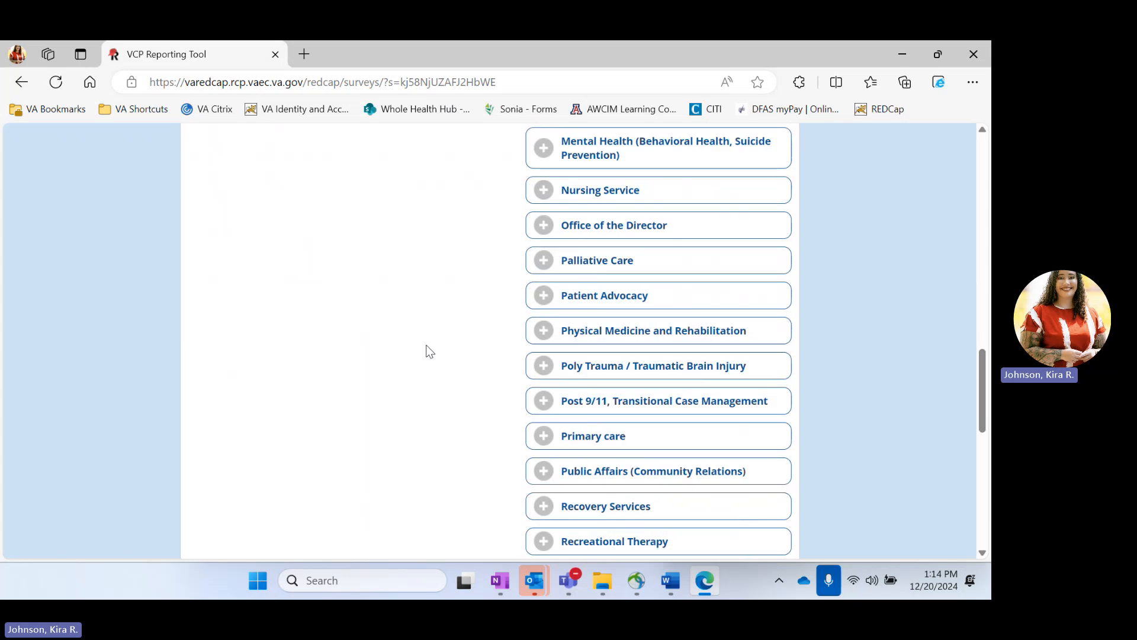
scroll(428, 351, "down", 4)
left_click(652, 339)
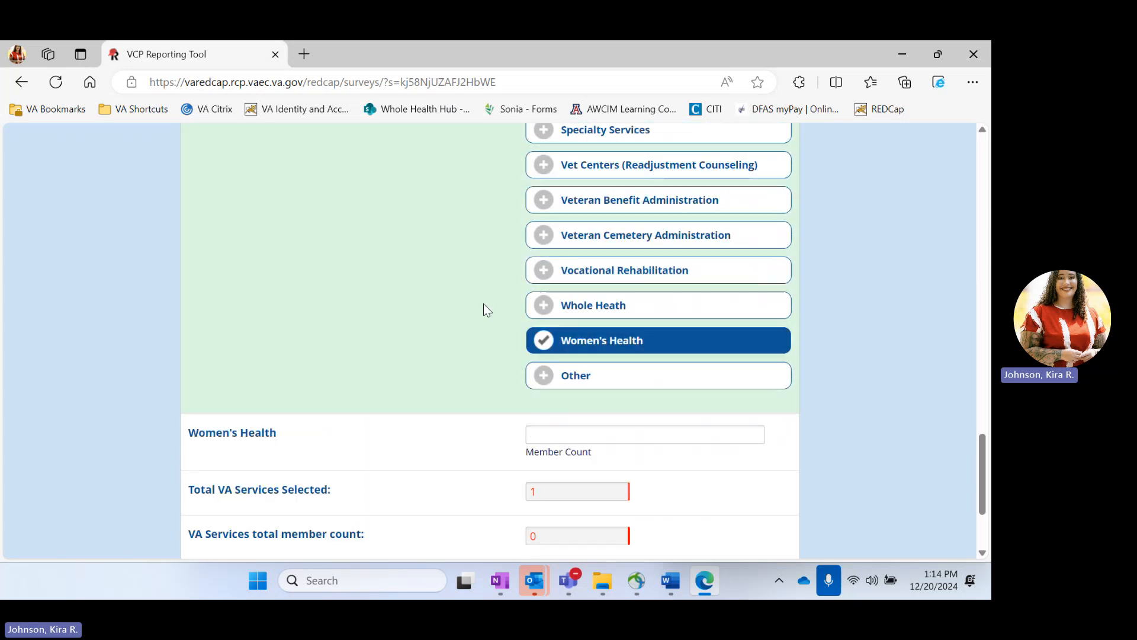
scroll(463, 288, "up", 3)
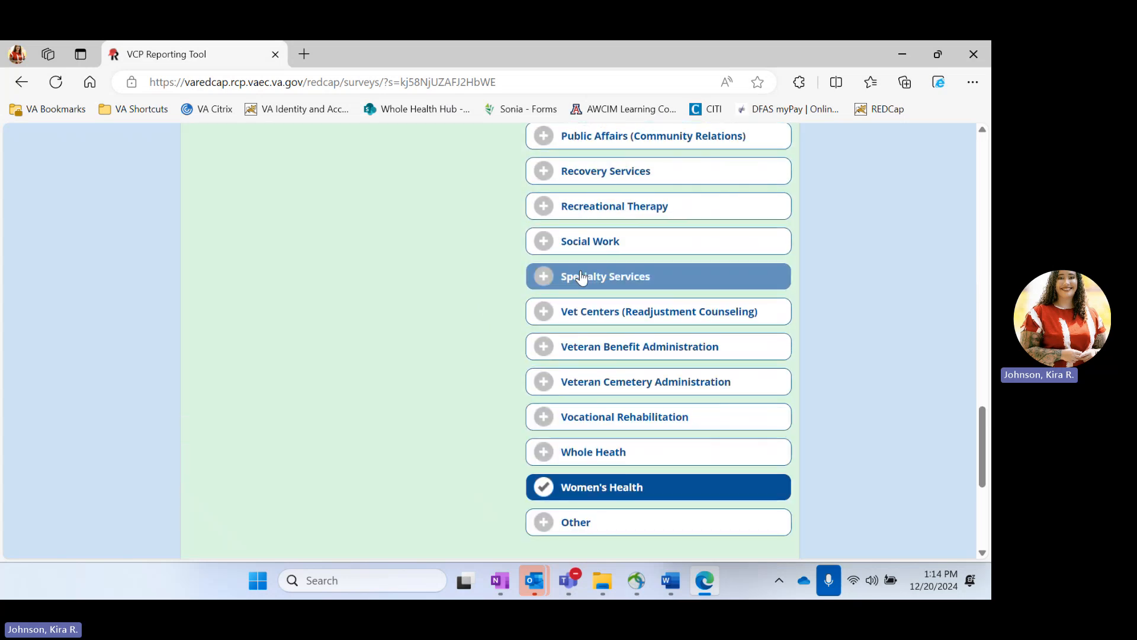
left_click(612, 246)
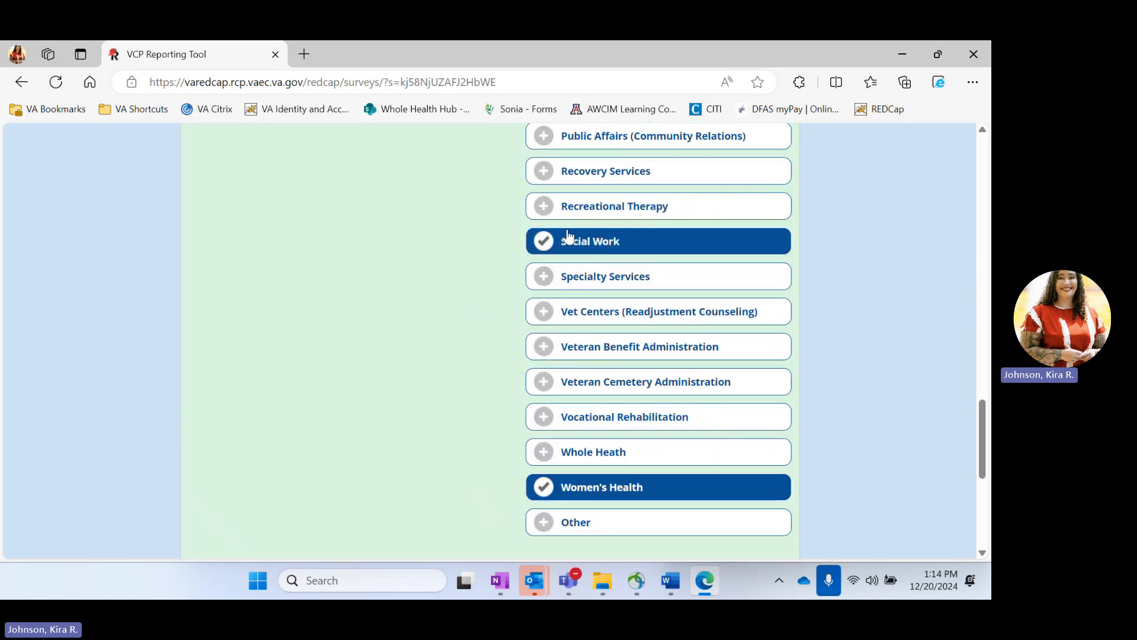
left_click(631, 212)
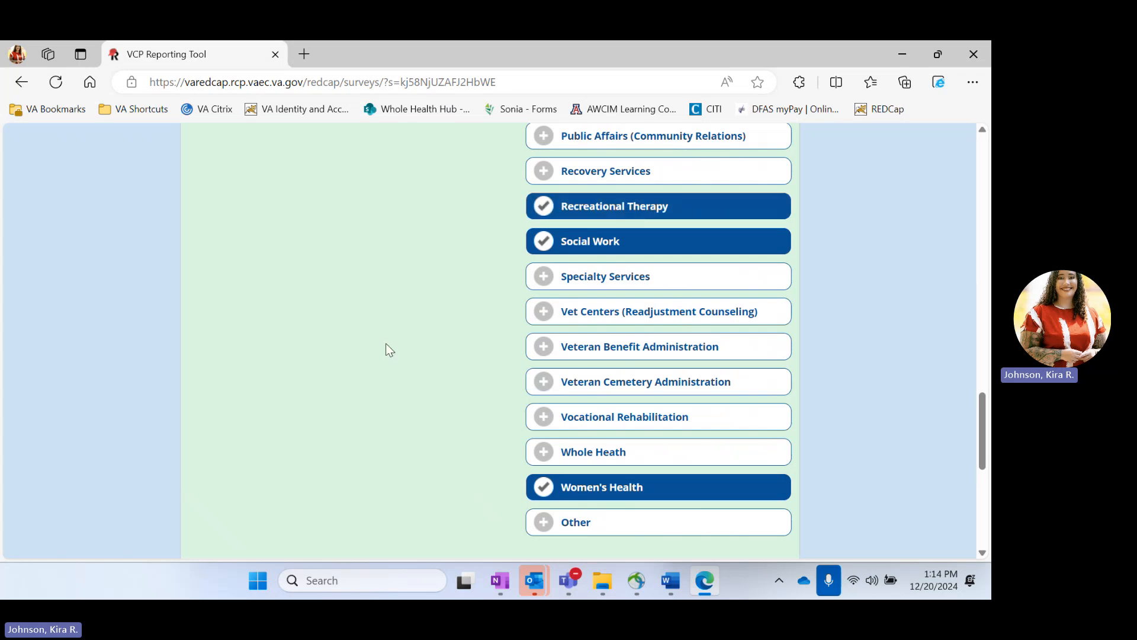
scroll(385, 343, "down", 5)
left_click(613, 256)
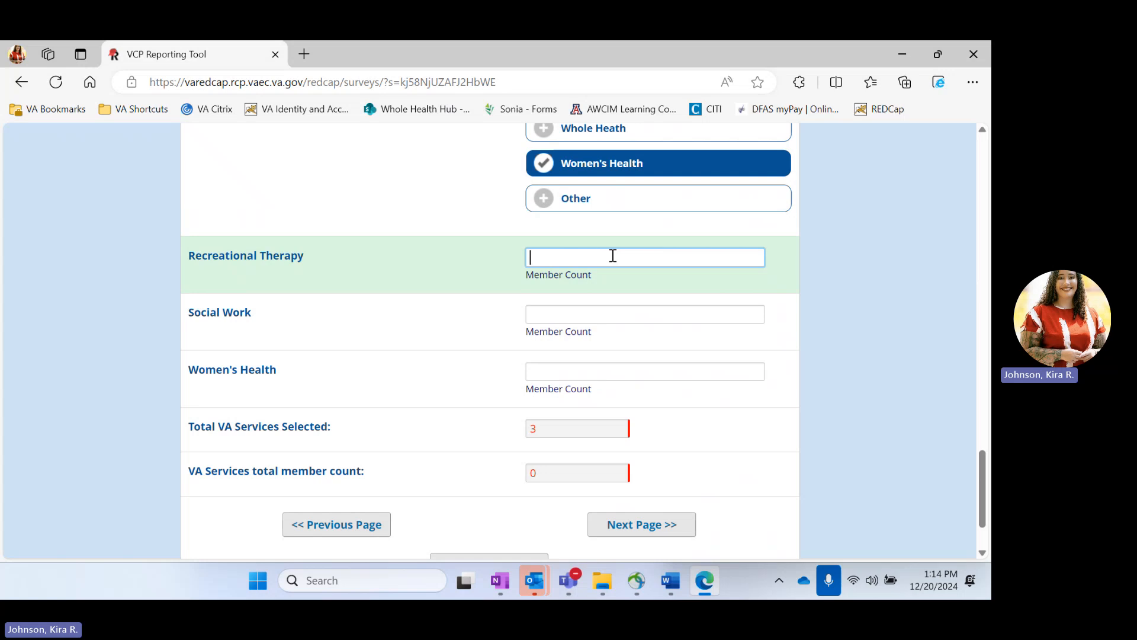
type("1")
left_click(613, 311)
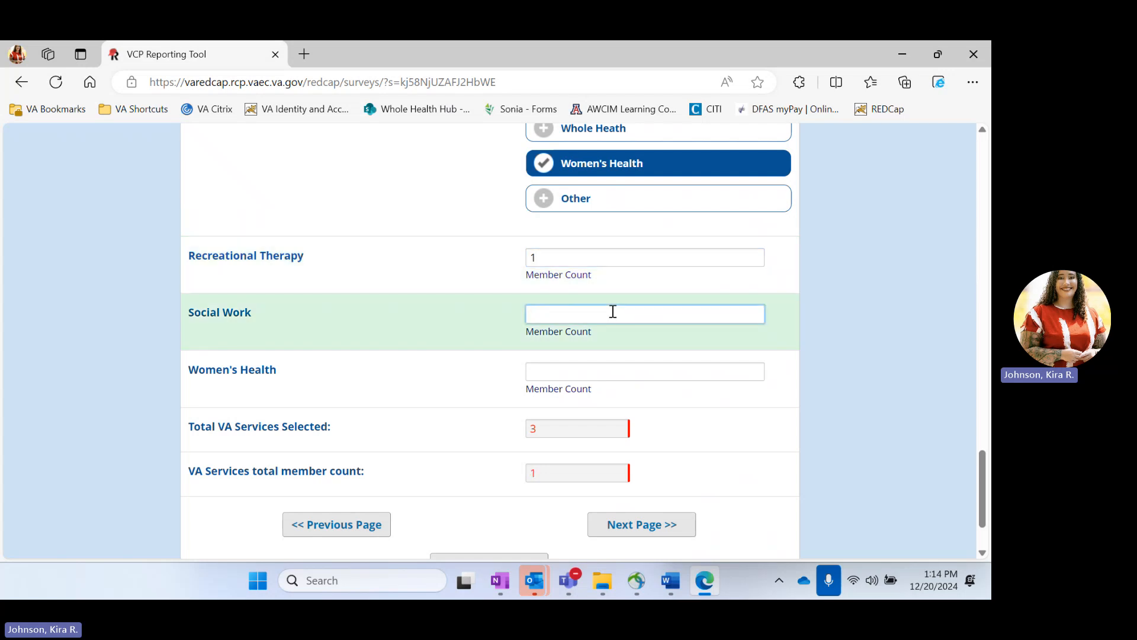
type("5")
Step: Replace Women's Health with Whole Health and give it a member count of 8
left_click(625, 364)
scroll(619, 248, "up", 1)
left_click(597, 233)
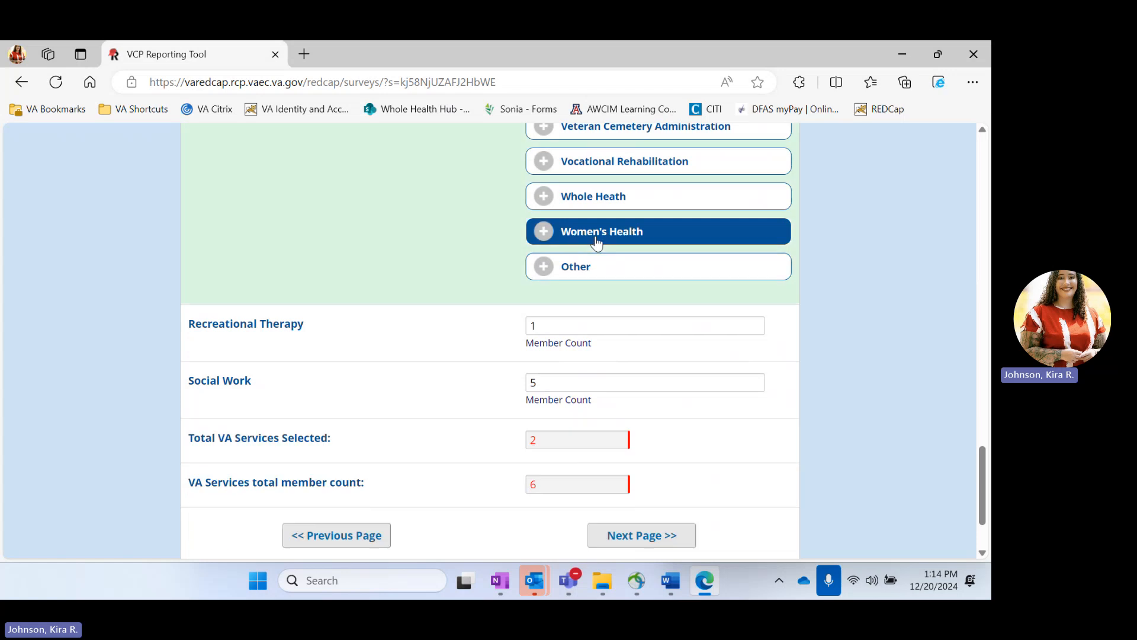
left_click(599, 216)
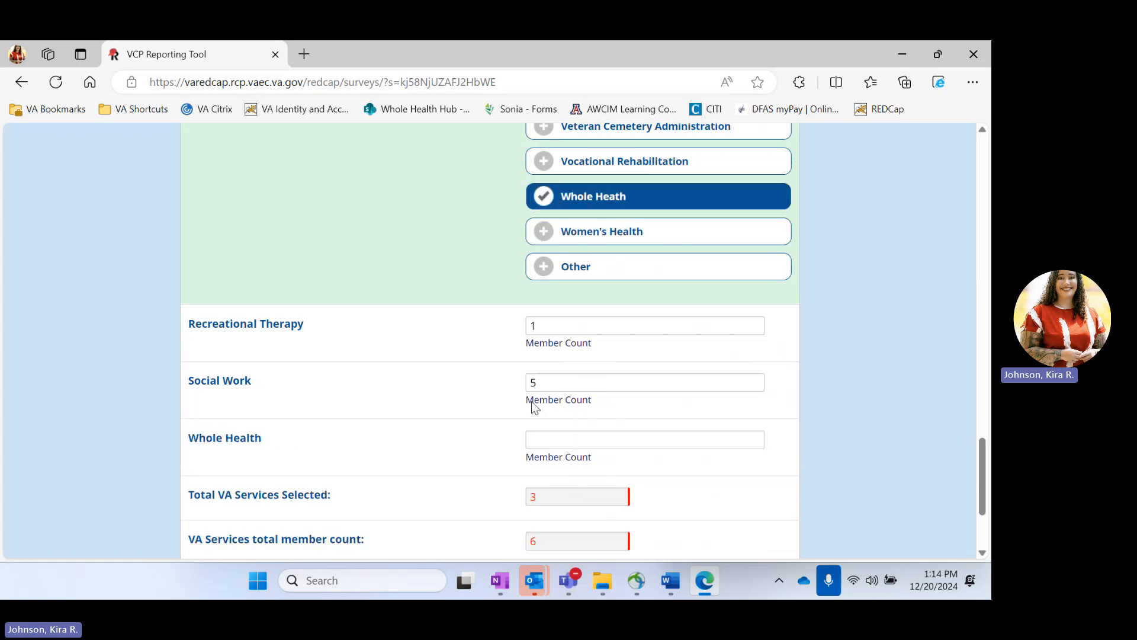
left_click(578, 438)
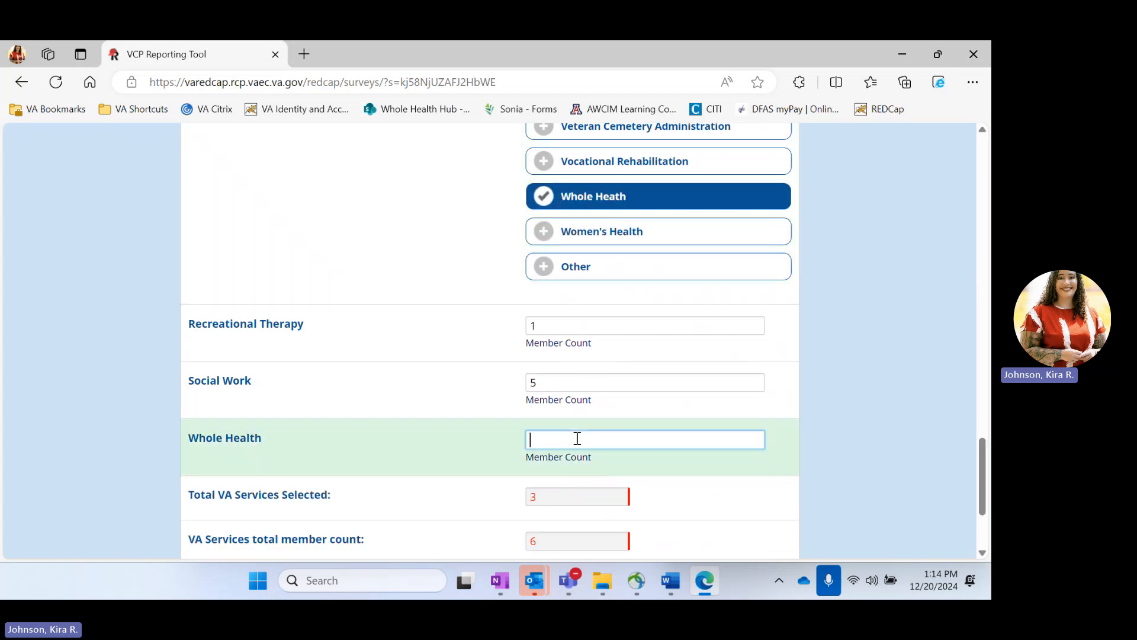
type("8")
left_click(674, 503)
scroll(674, 503, "down", 1)
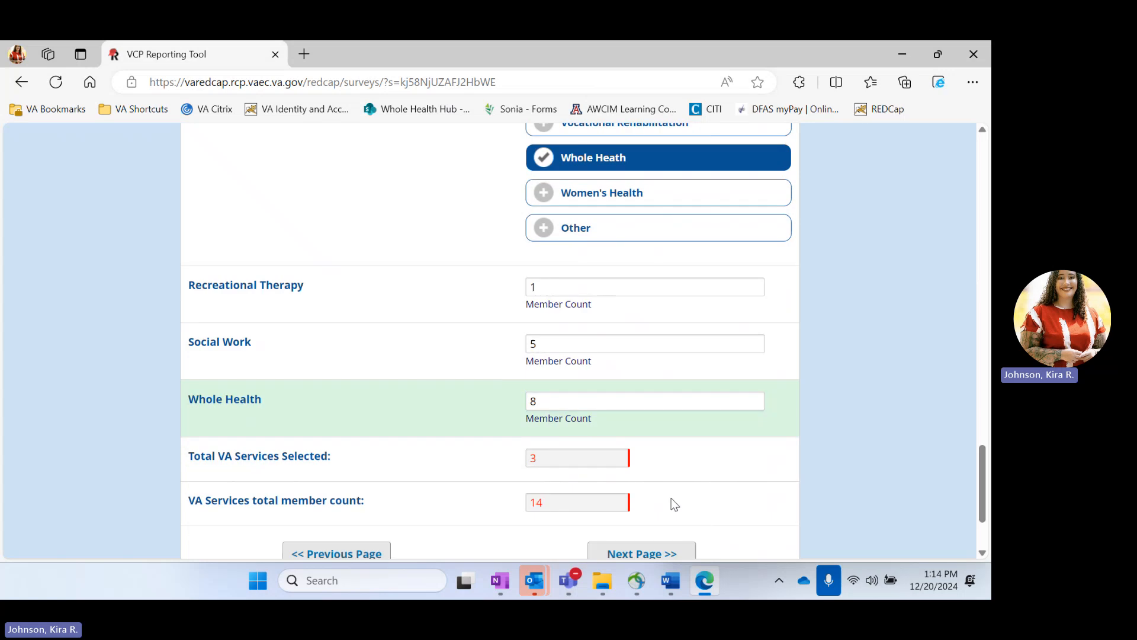
scroll(675, 503, "down", 2)
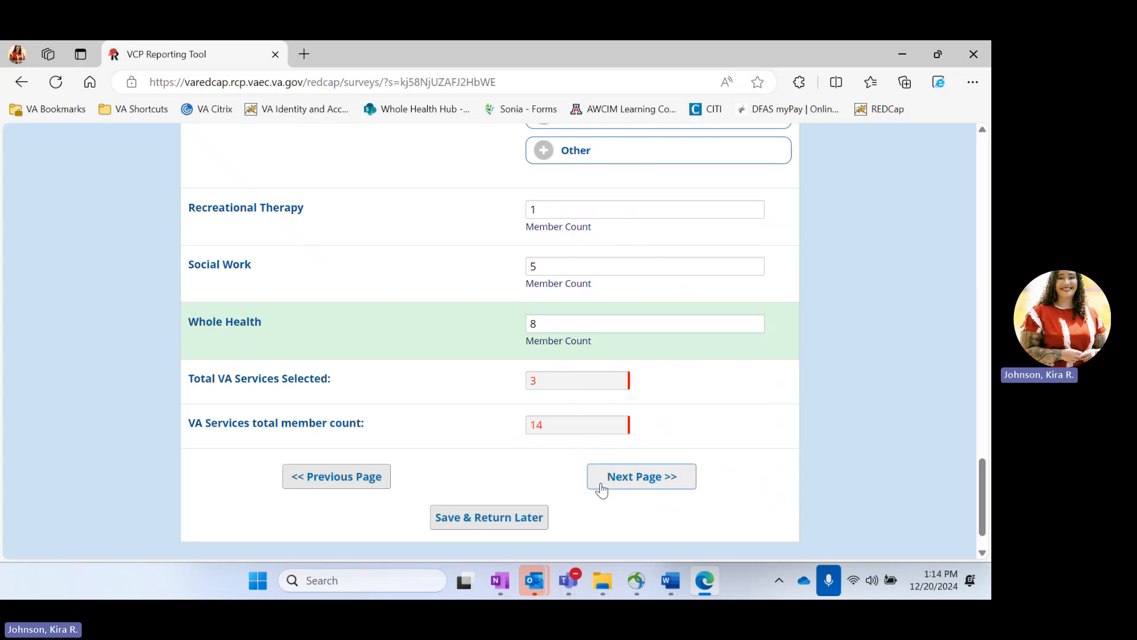
Step: Go to the Community Partners page and check Co-Chairs 1 and 2
left_click(645, 485)
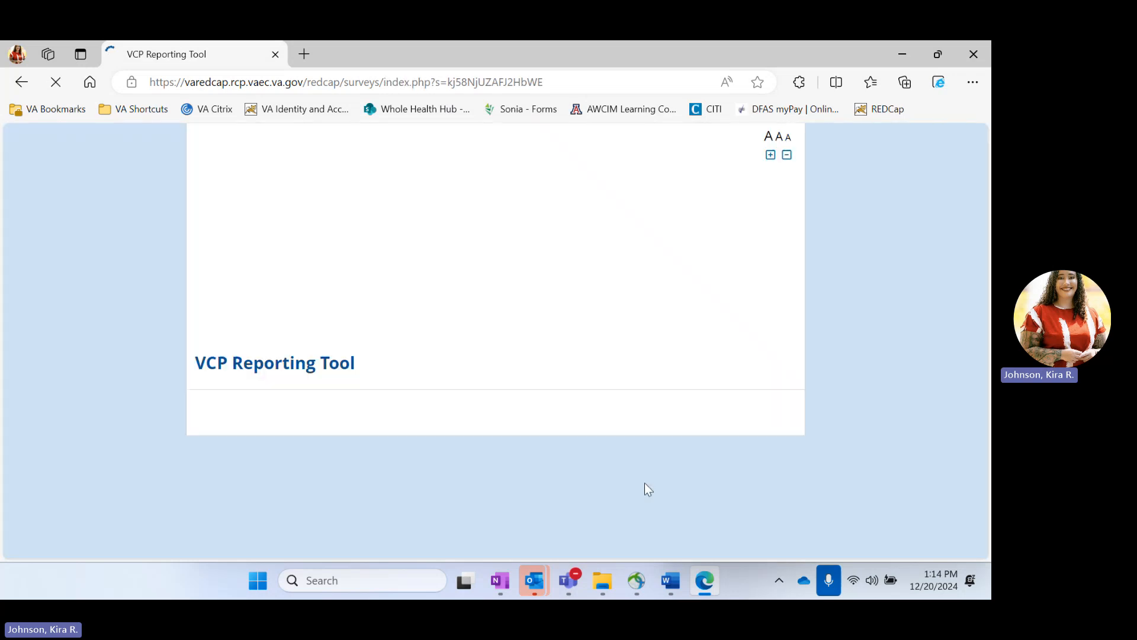
scroll(486, 373, "down", 3)
scroll(480, 373, "down", 1)
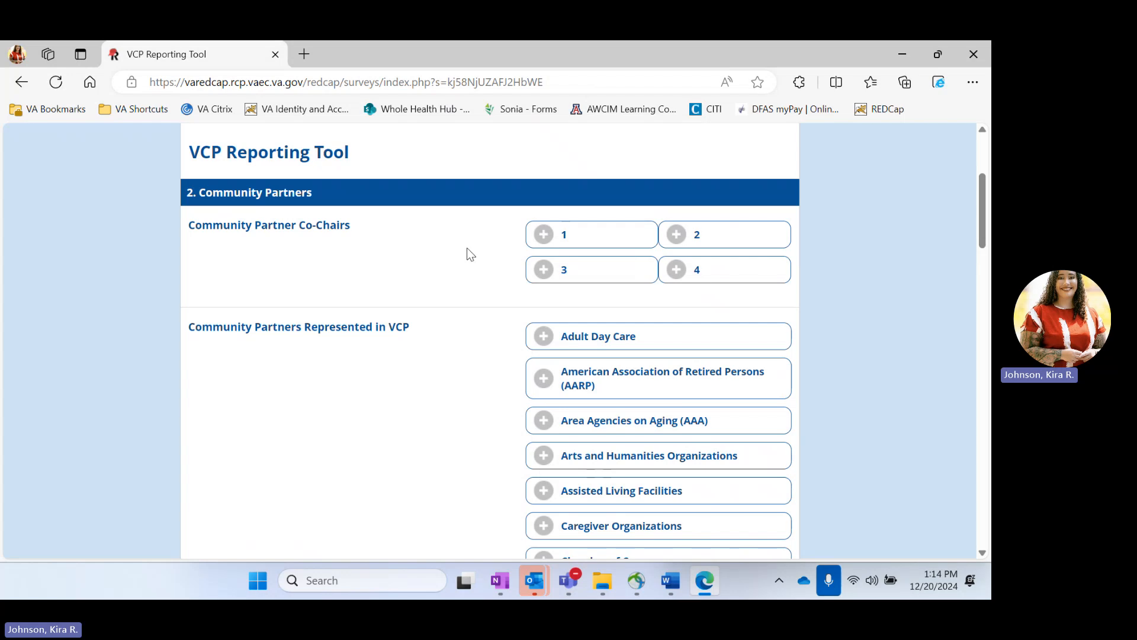
left_click(585, 242)
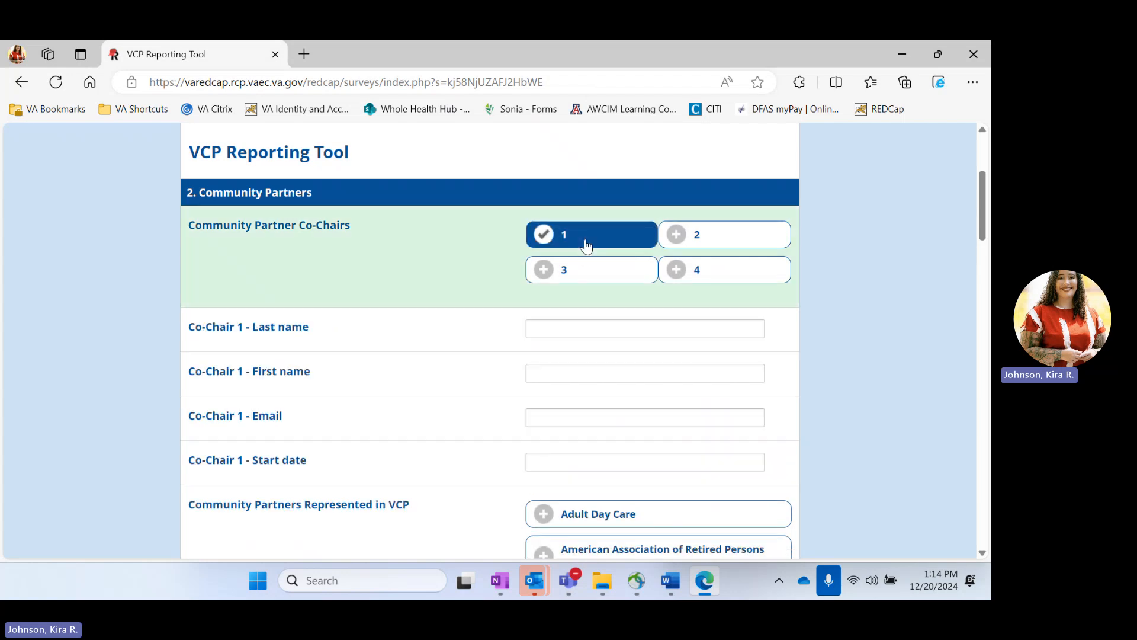
left_click(723, 249)
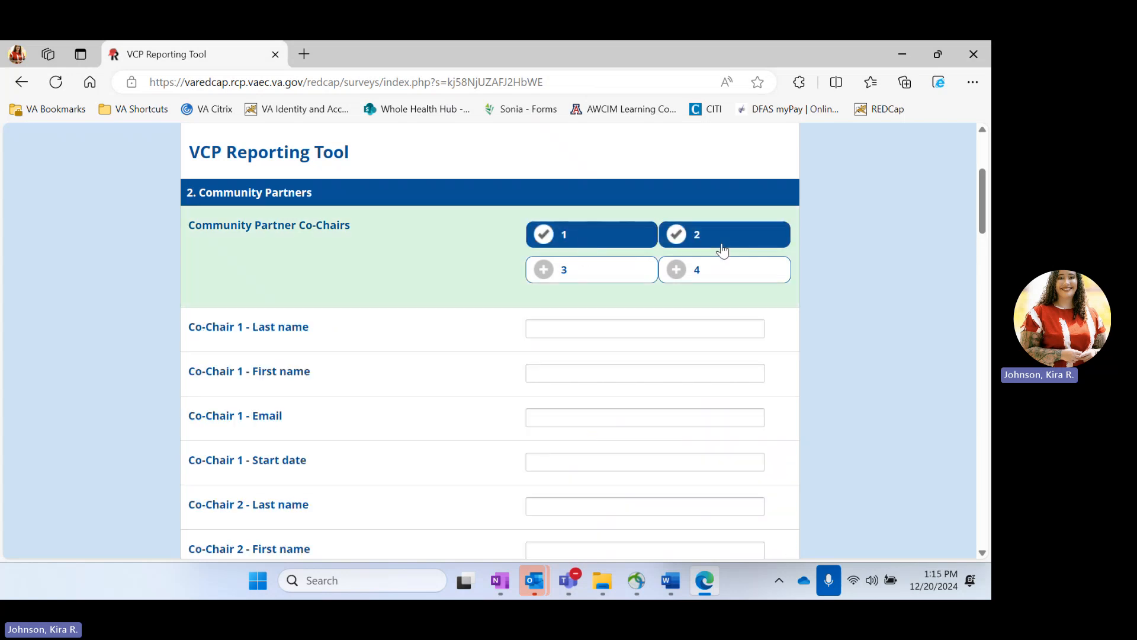
Step: Enter Co-Chair 1's last name and first name
left_click(566, 334)
scroll(566, 335, "down", 1)
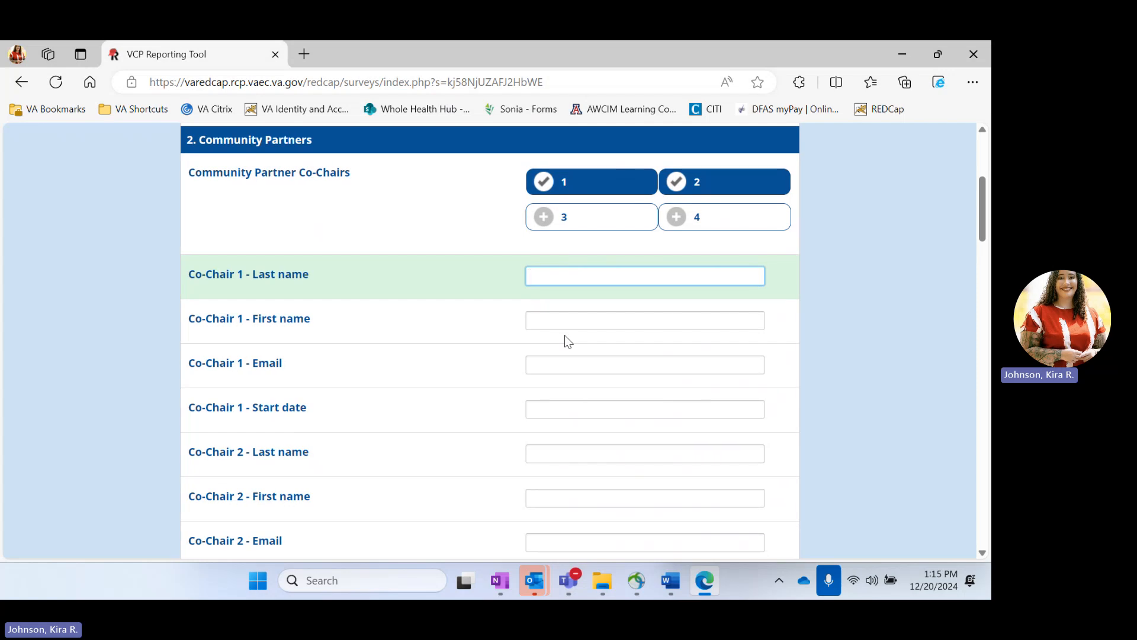
type("Smityh")
key("BackSpace")
key("BackSpace")
type("h")
key("Tab")
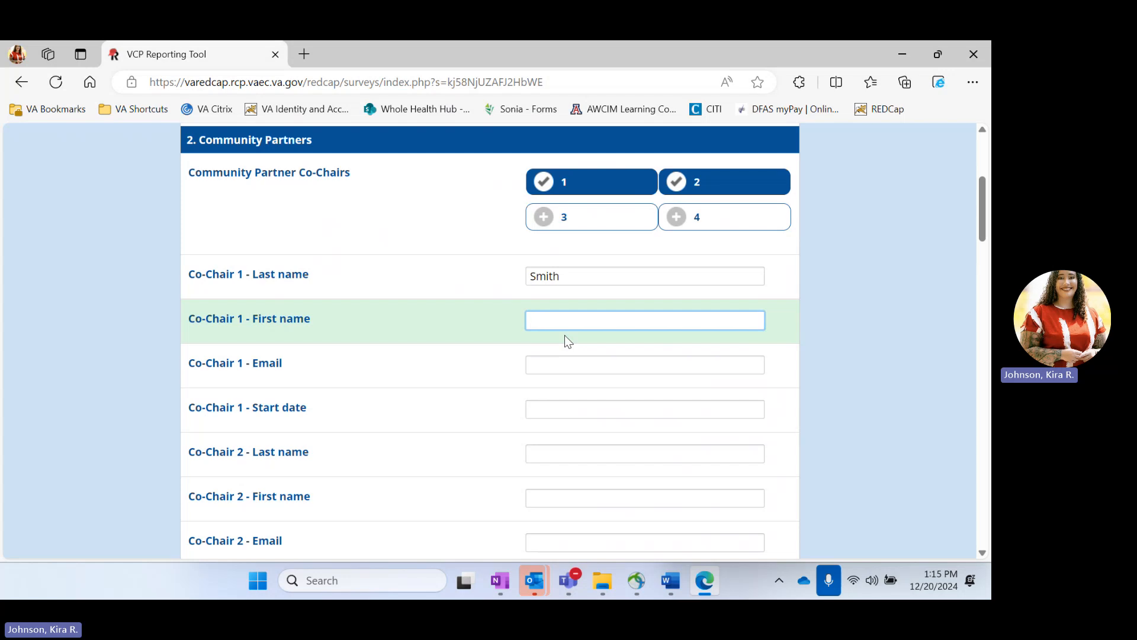
type("Jane")
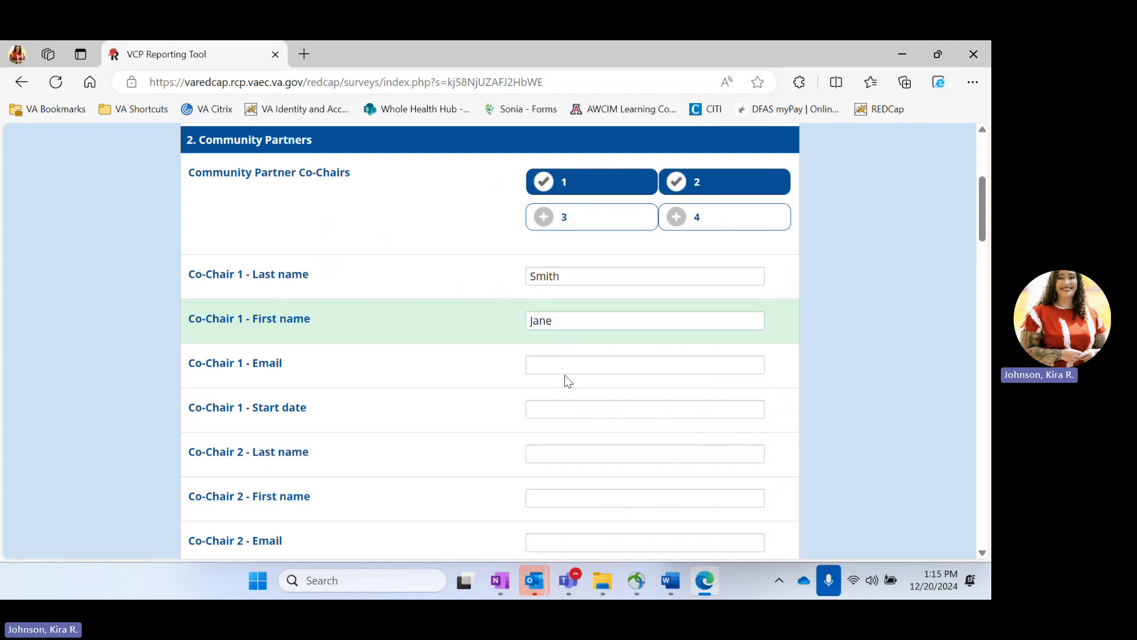
Step: Enter Co-Chair 1's e-mail address and start date 03/01/2024
left_click(558, 365)
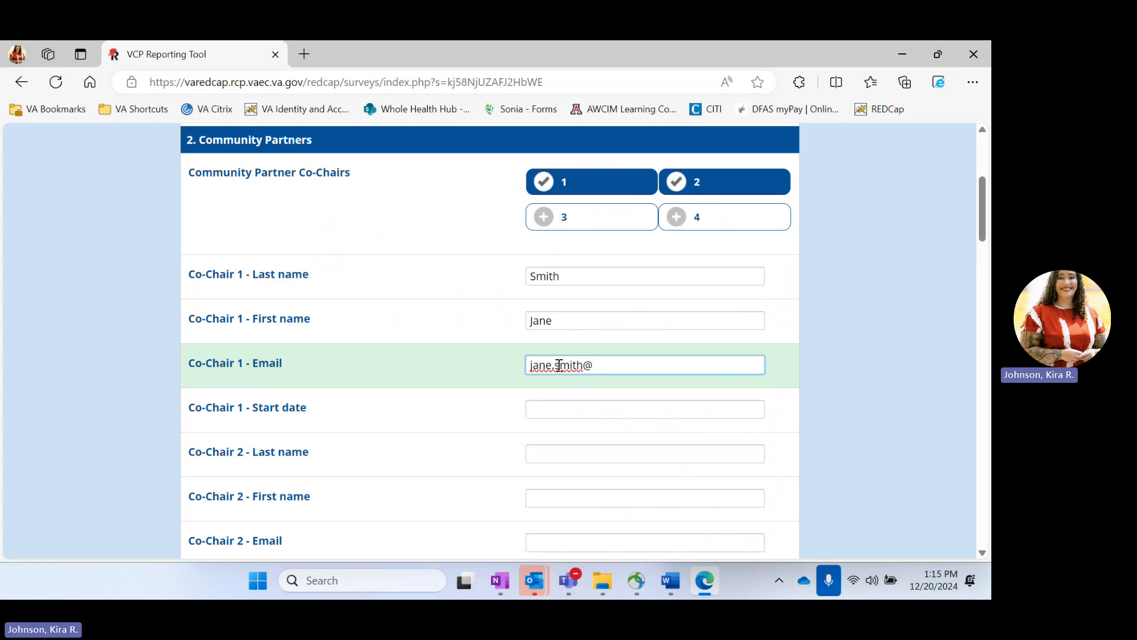
left_click(608, 411)
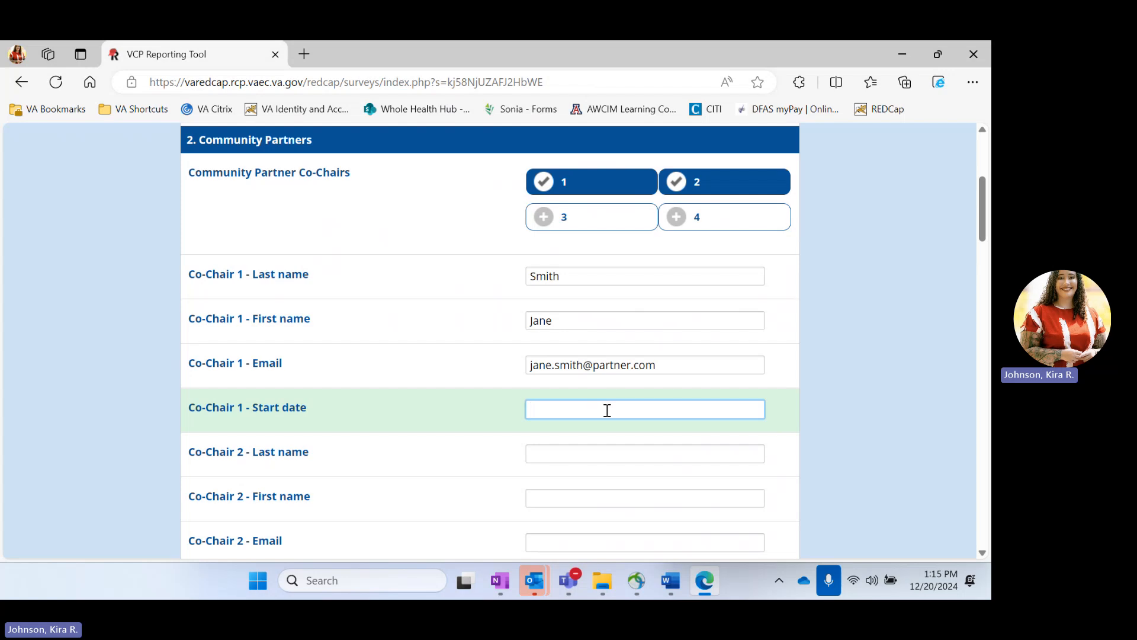
type("03/01/2024")
scroll(607, 410, "down", 2)
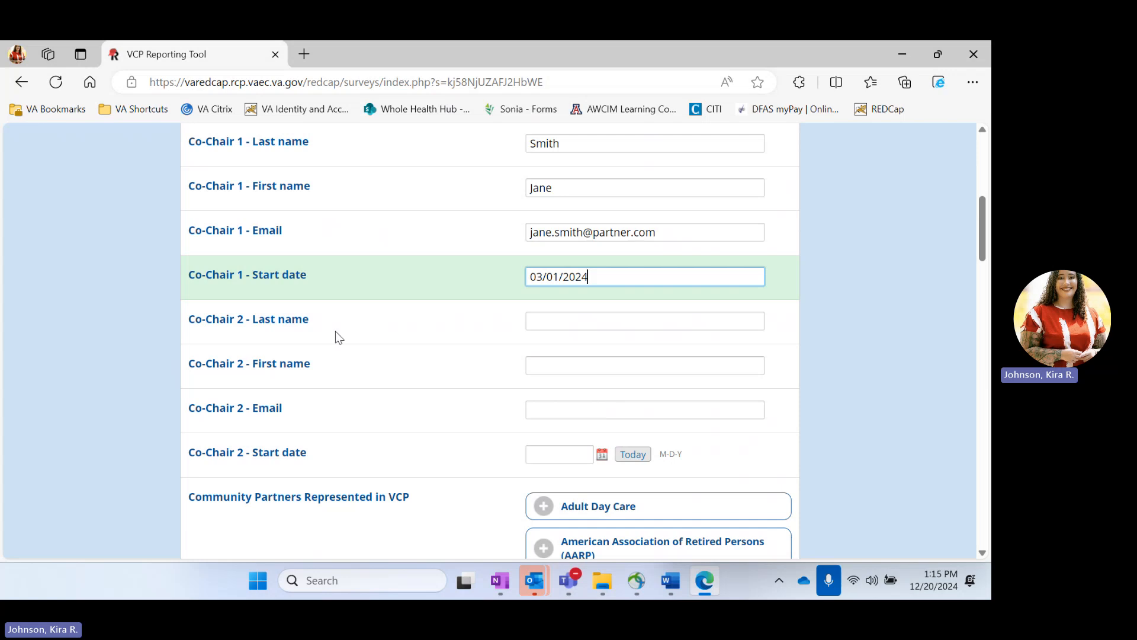
scroll(556, 347, "down", 9)
scroll(556, 350, "down", 15)
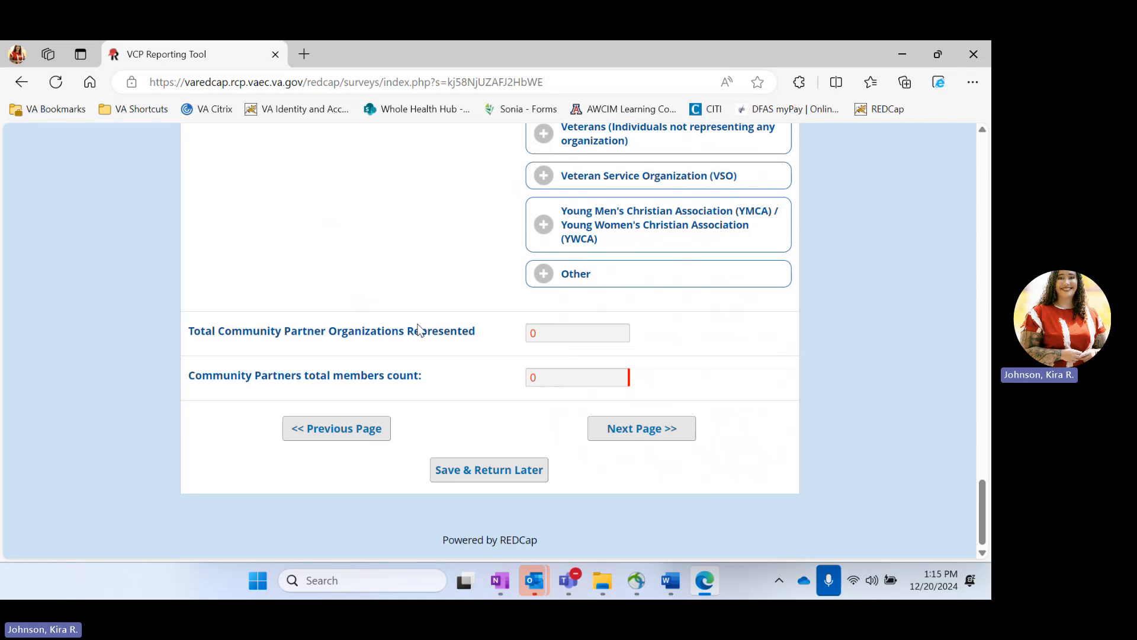
Step: Save responses with Save & Return Later and enter an e-mail address for the return link
left_click(486, 470)
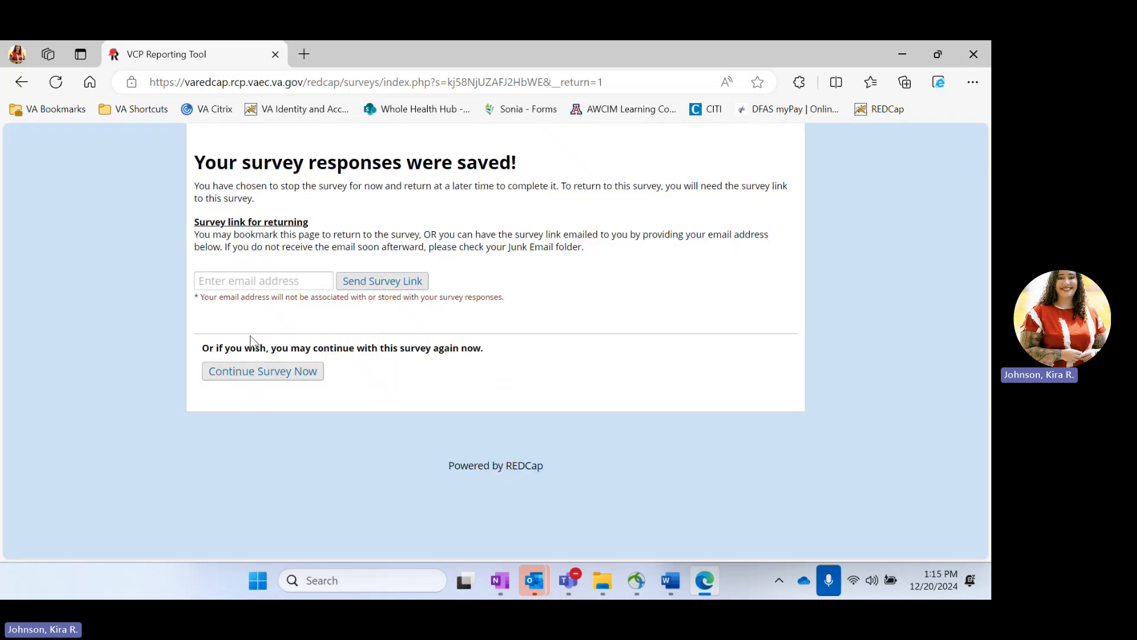
left_click(236, 285)
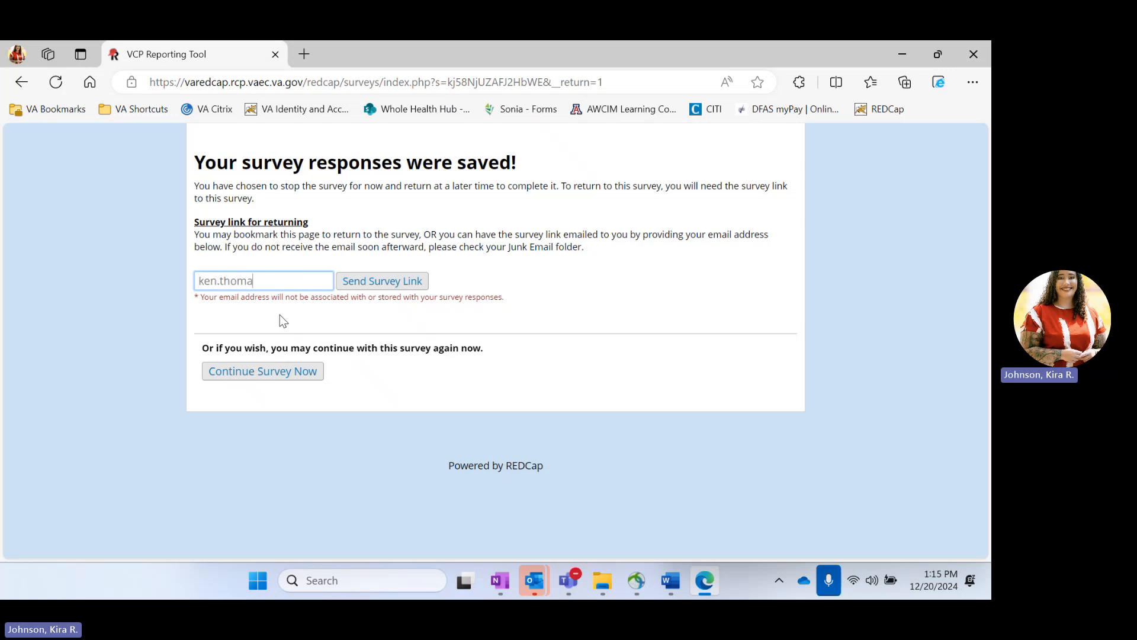
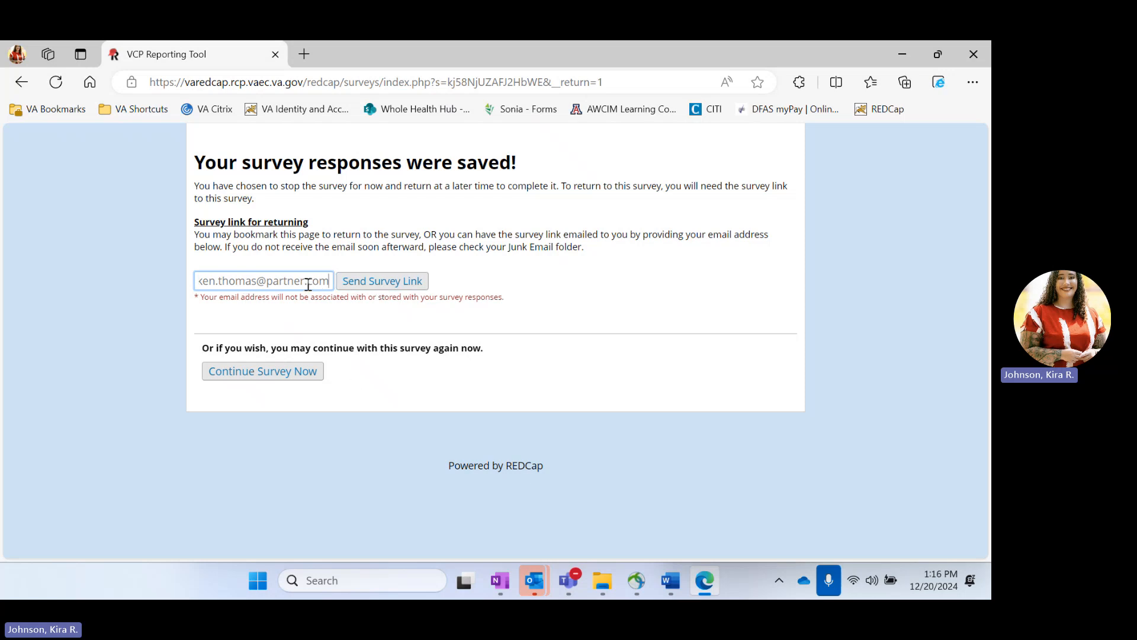
Step: Resume the survey and check Arts and Humanities Organizations and DEI as community partners
left_click(287, 376)
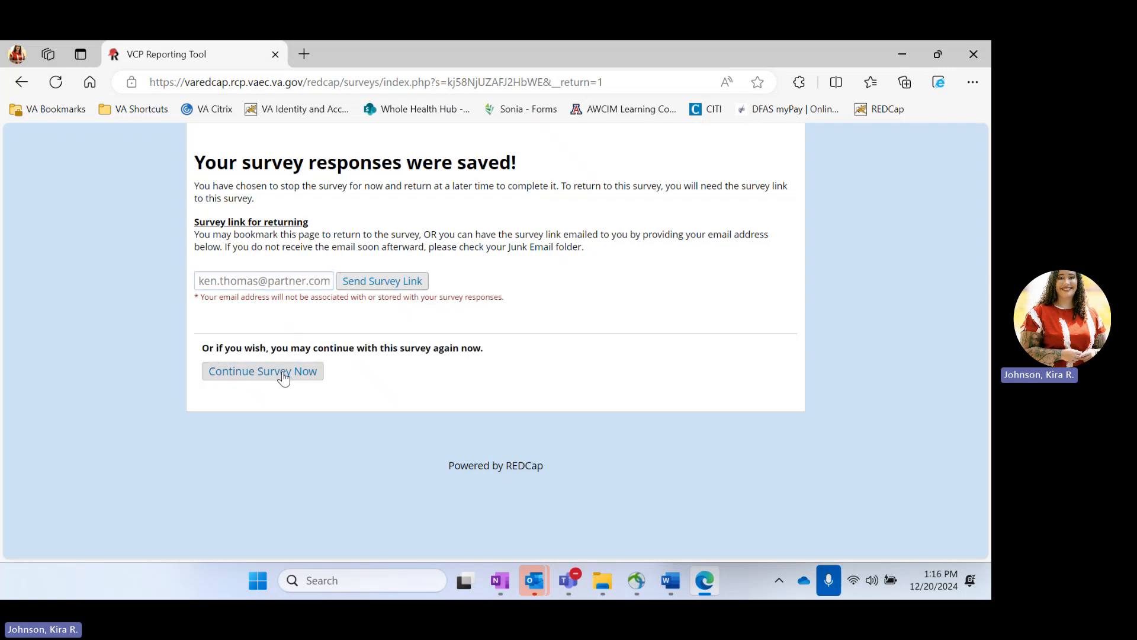
scroll(521, 373, "down", 3)
scroll(521, 373, "down", 2)
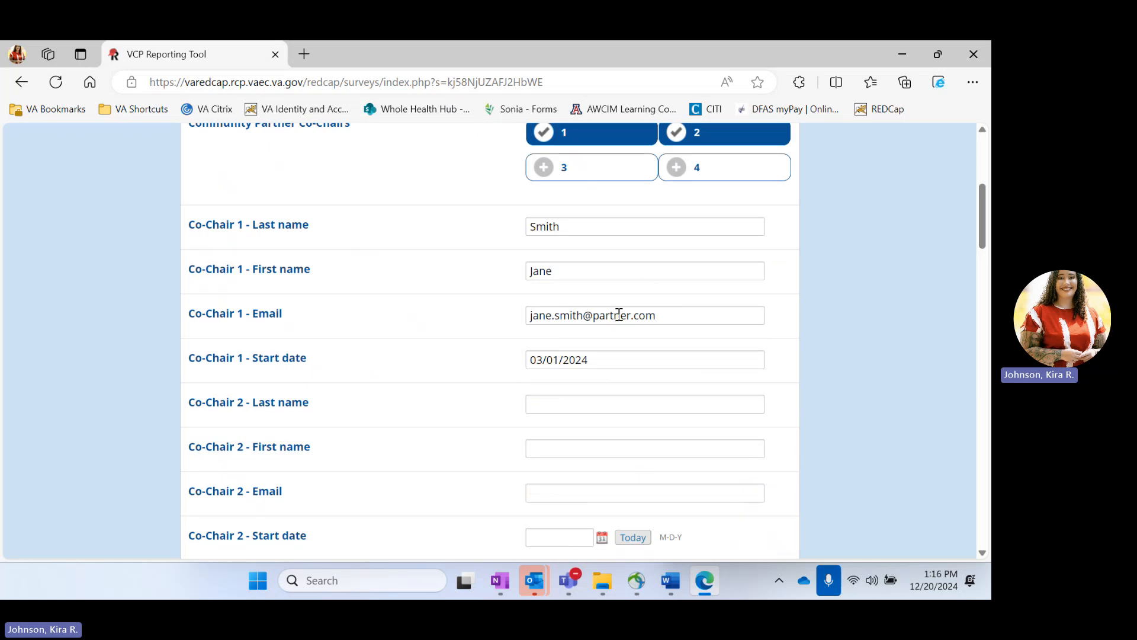
scroll(618, 314, "down", 2)
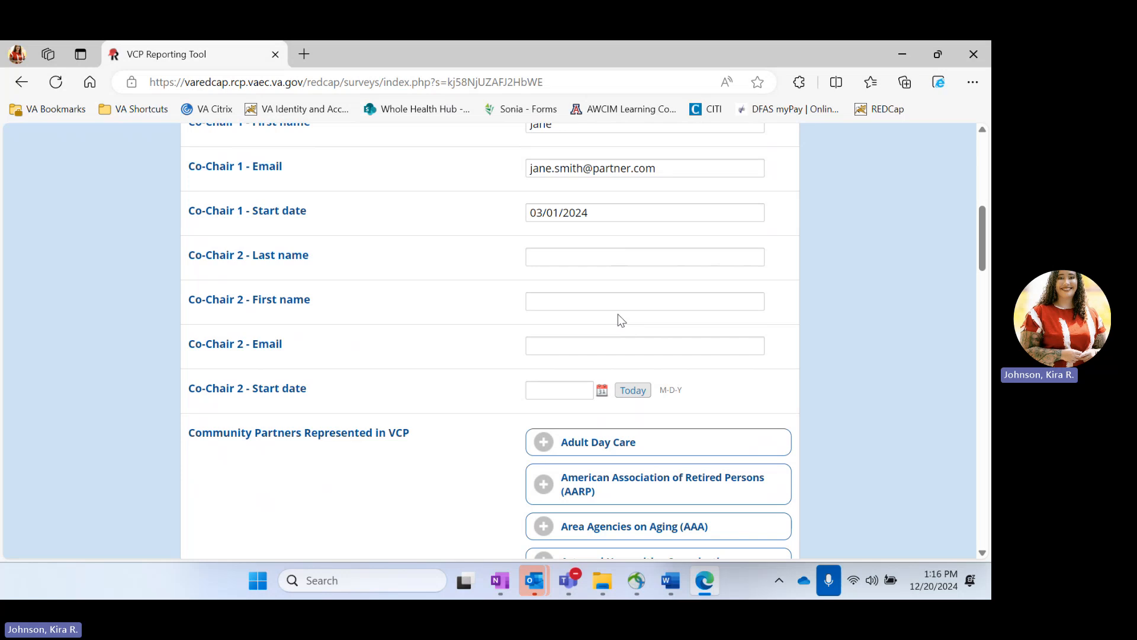
scroll(617, 315, "down", 2)
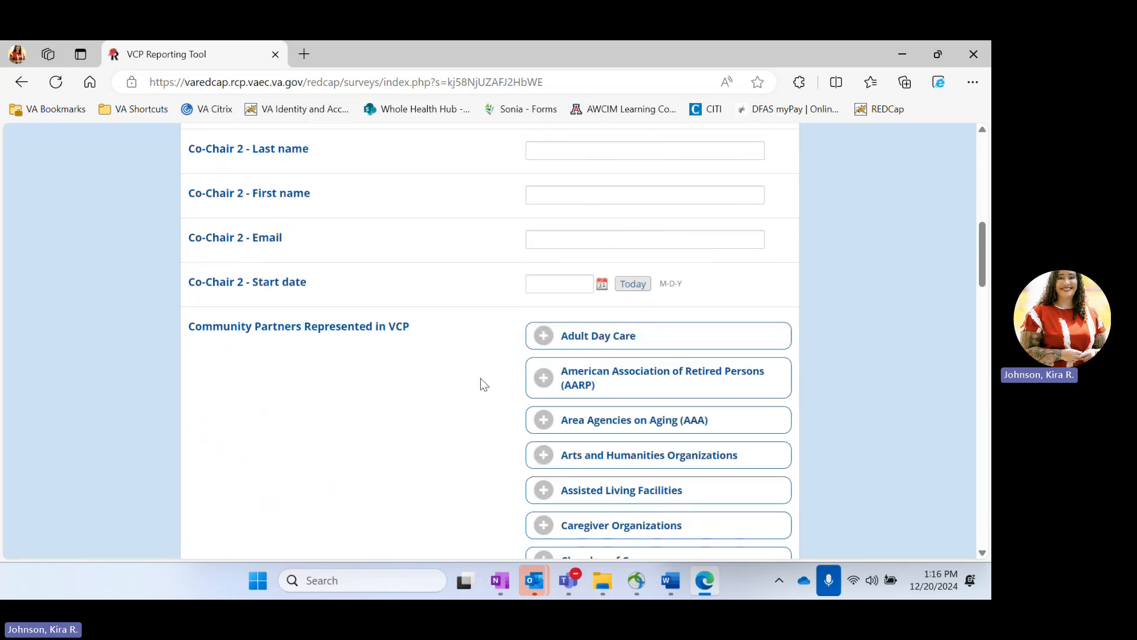
scroll(467, 376, "down", 2)
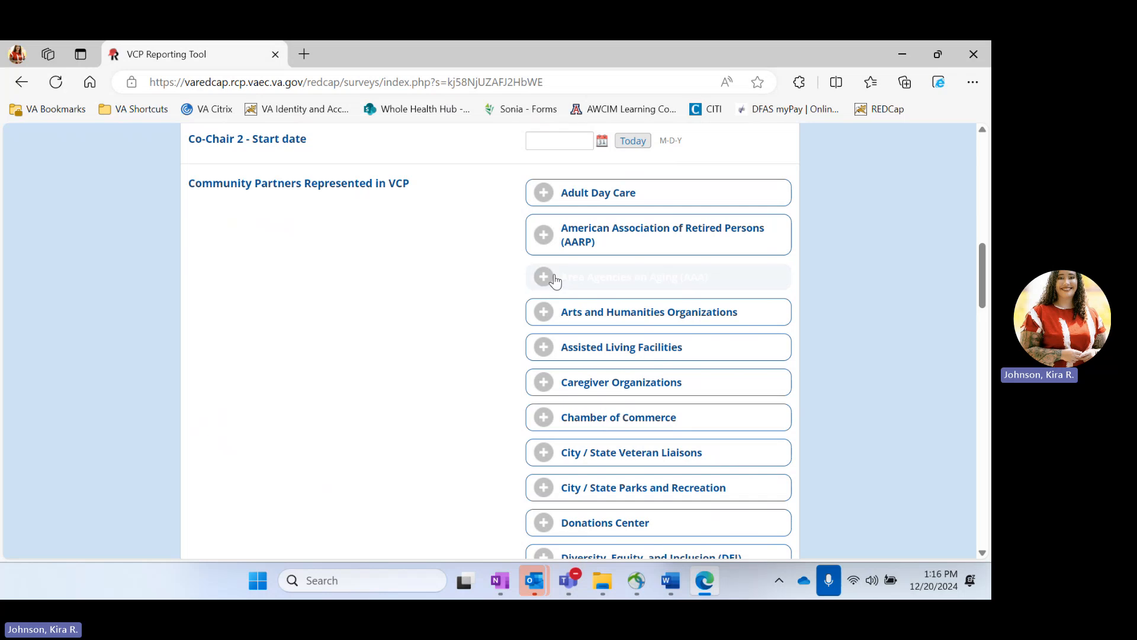
scroll(388, 349, "down", 2)
left_click(667, 188)
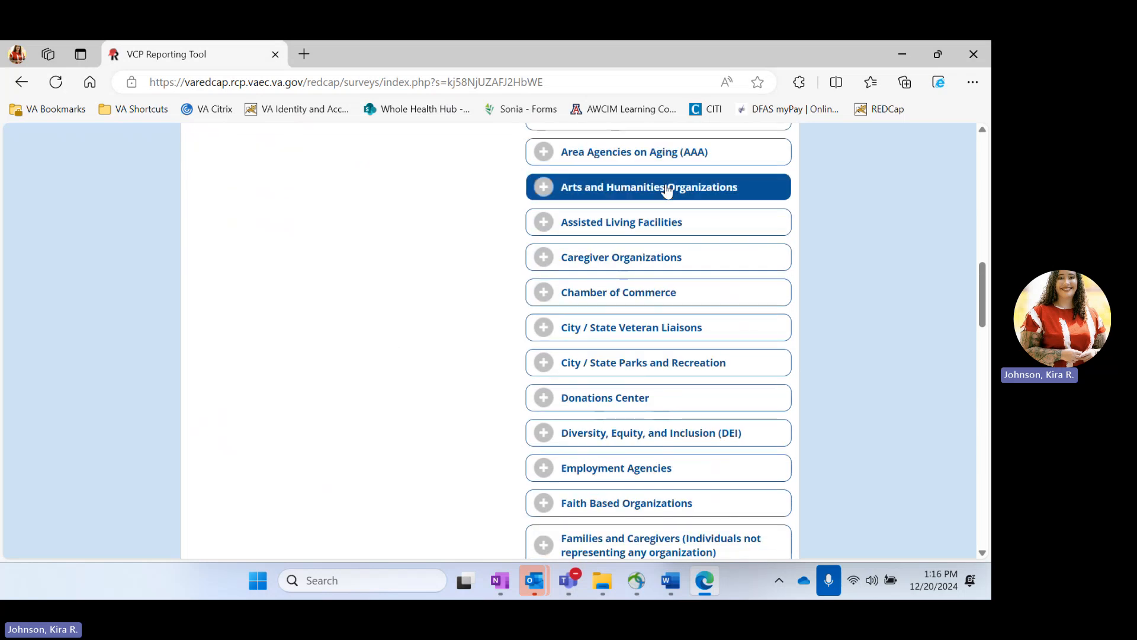
scroll(435, 331, "down", 3)
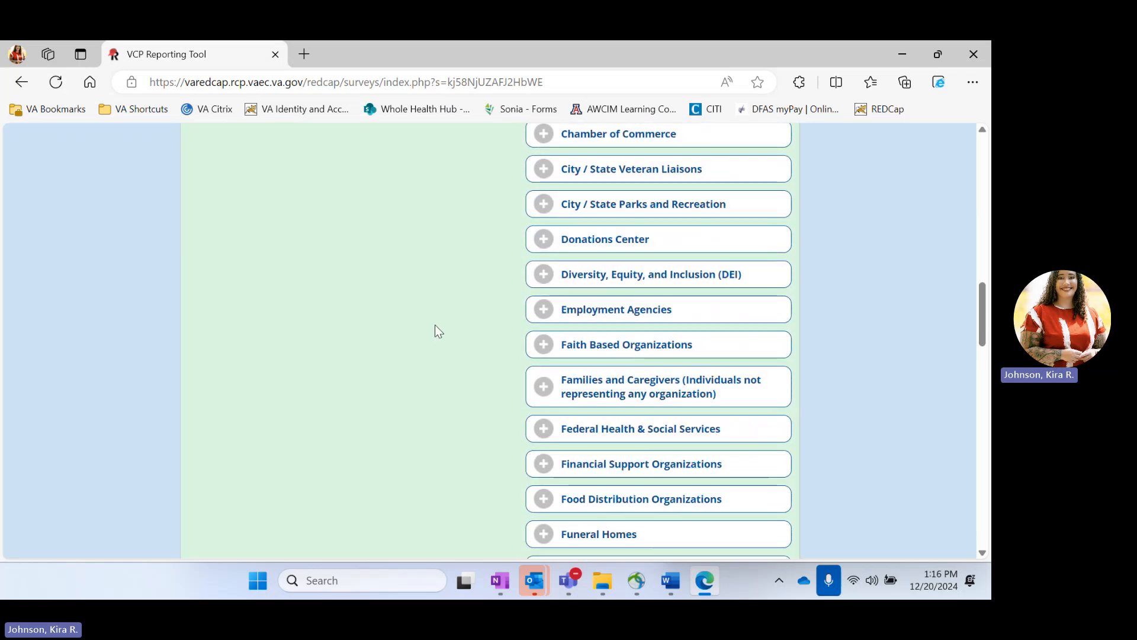
scroll(435, 326, "down", 1)
left_click(645, 214)
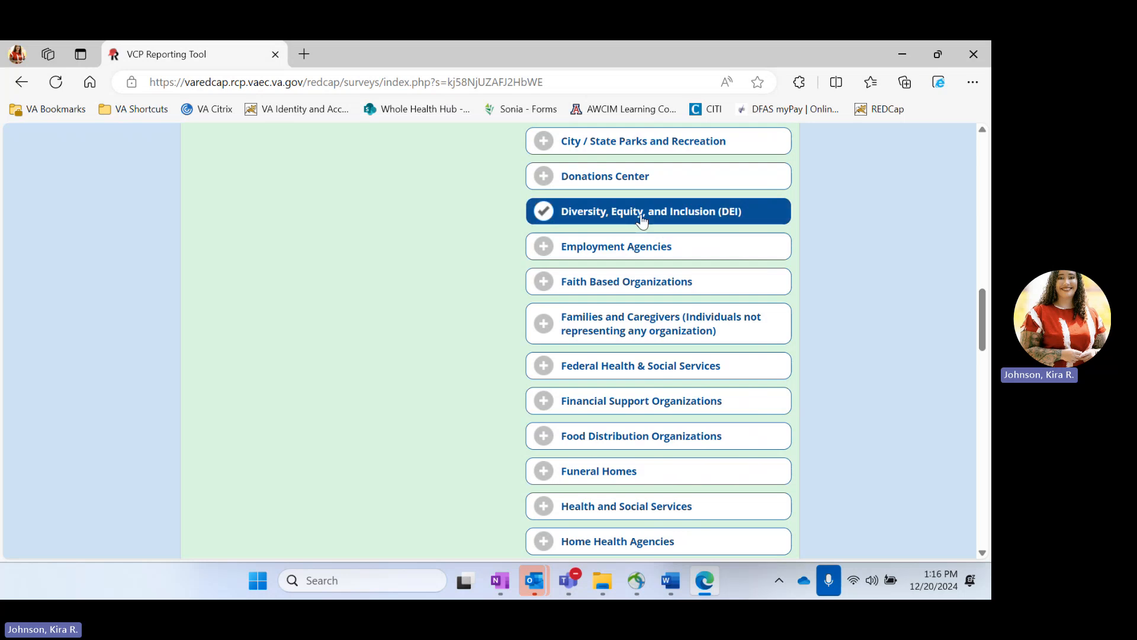
scroll(445, 368, "down", 8)
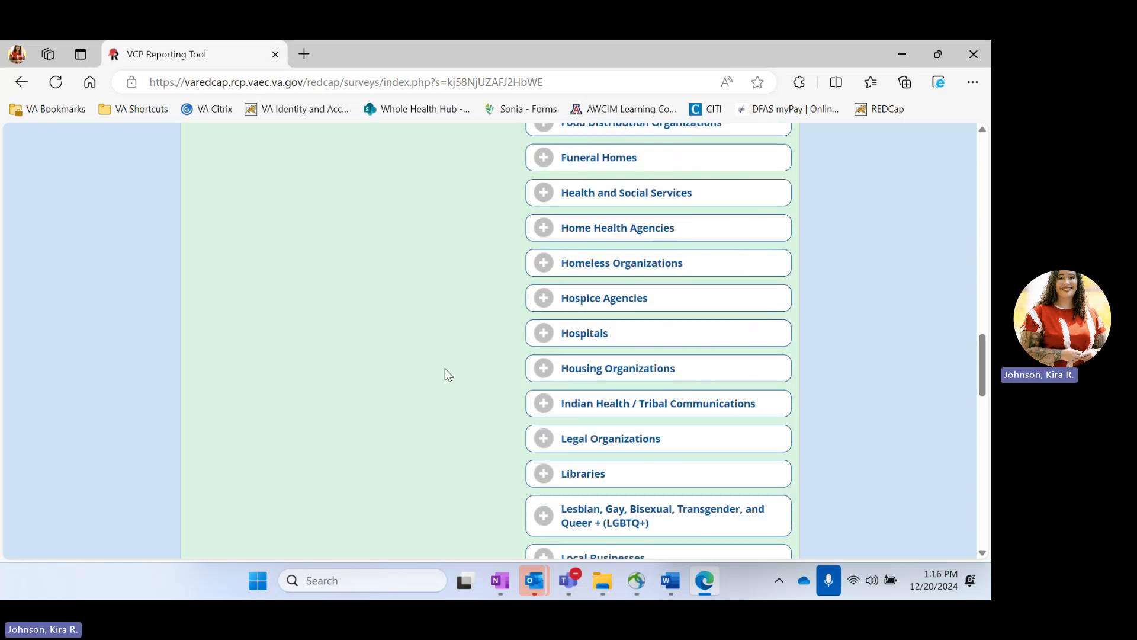
scroll(446, 368, "down", 10)
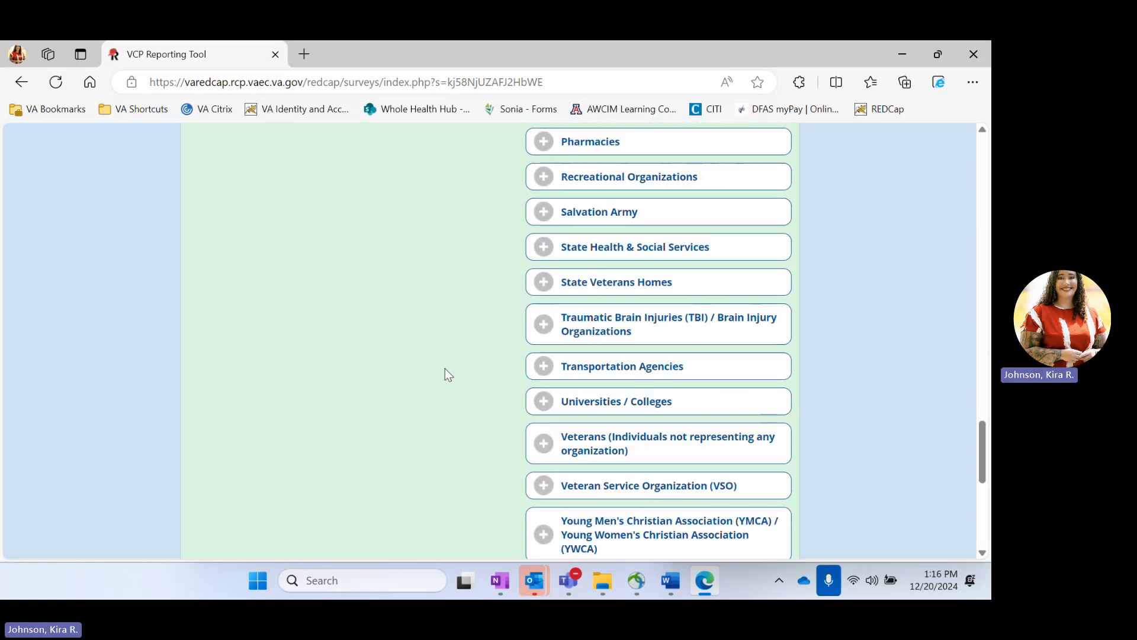
scroll(445, 369, "down", 4)
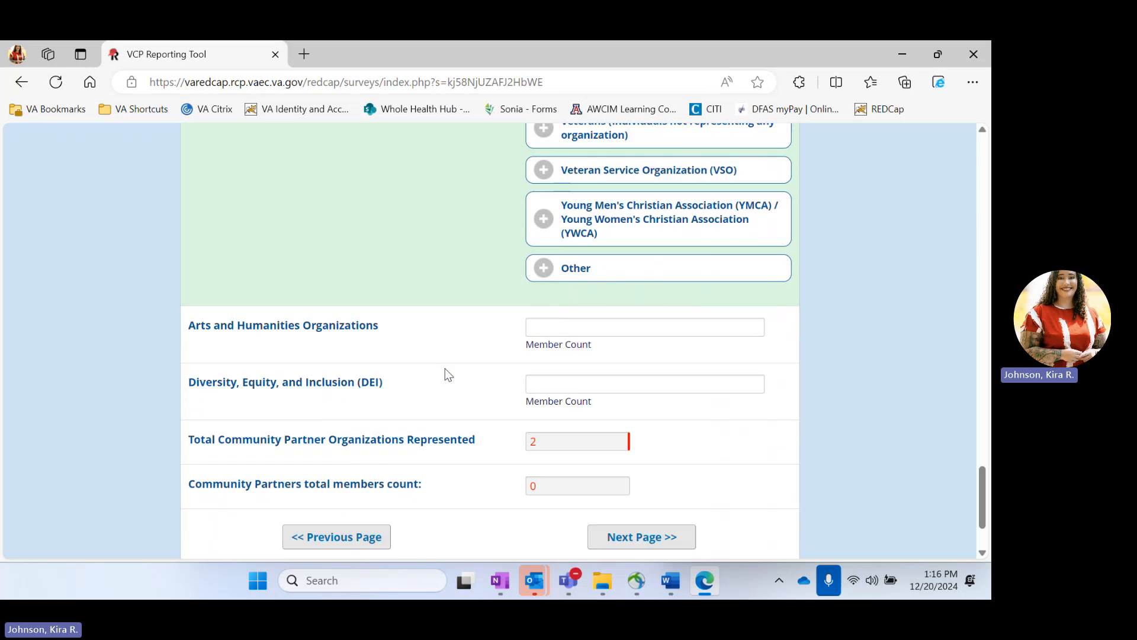
Step: Enter member counts 10 for Arts and Humanities and 4 for DEI, then go to the next page
left_click(607, 302)
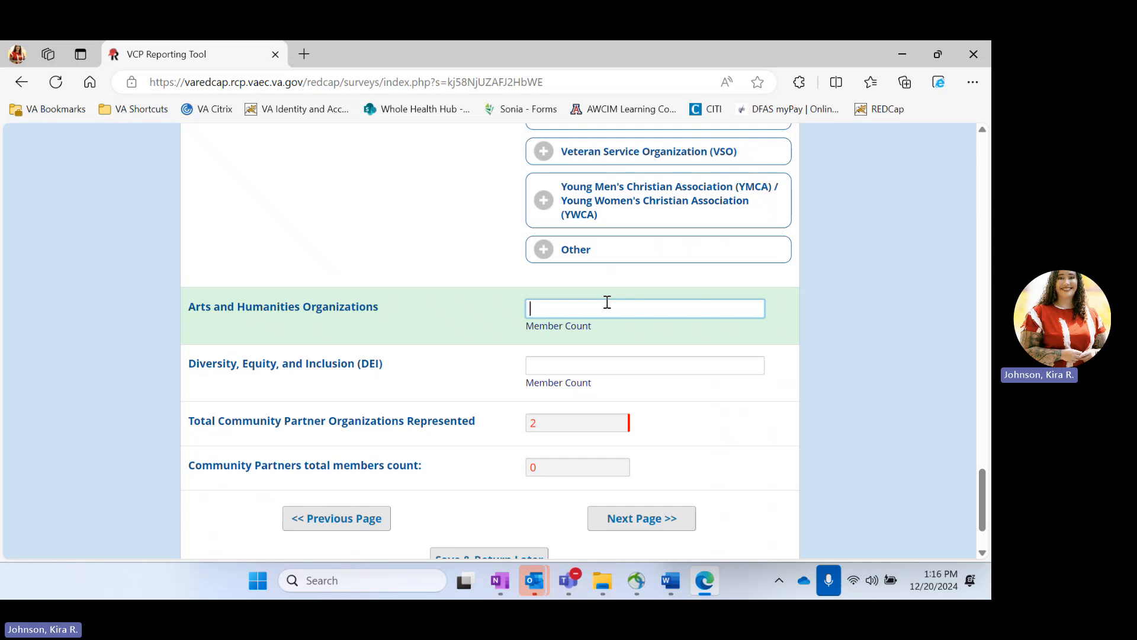
type("10")
left_click(594, 363)
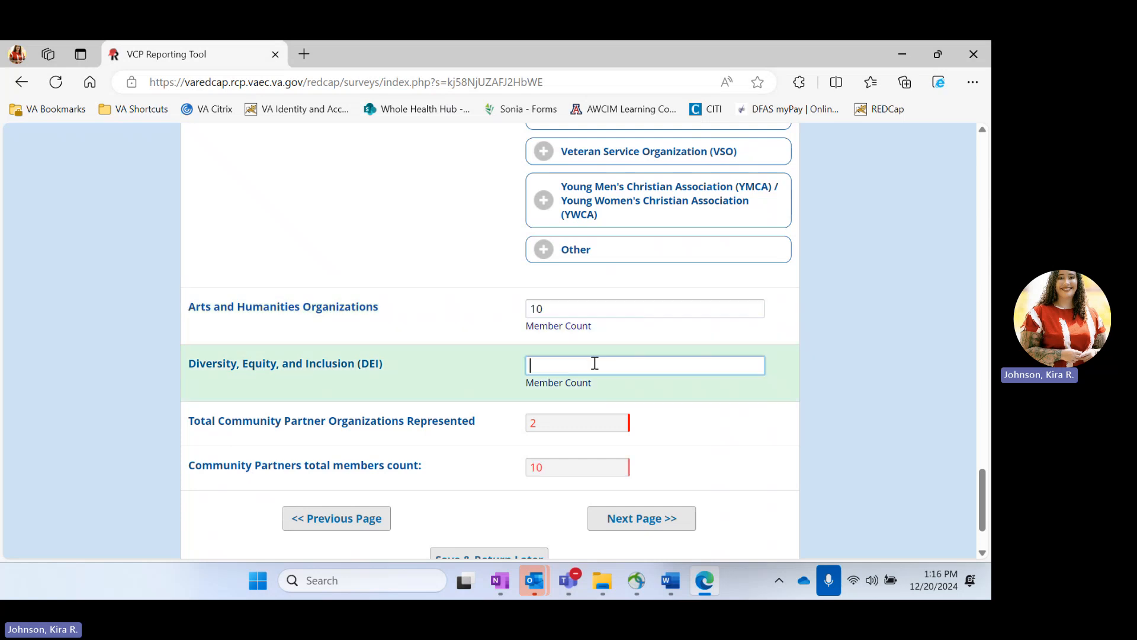
type("4")
left_click(699, 440)
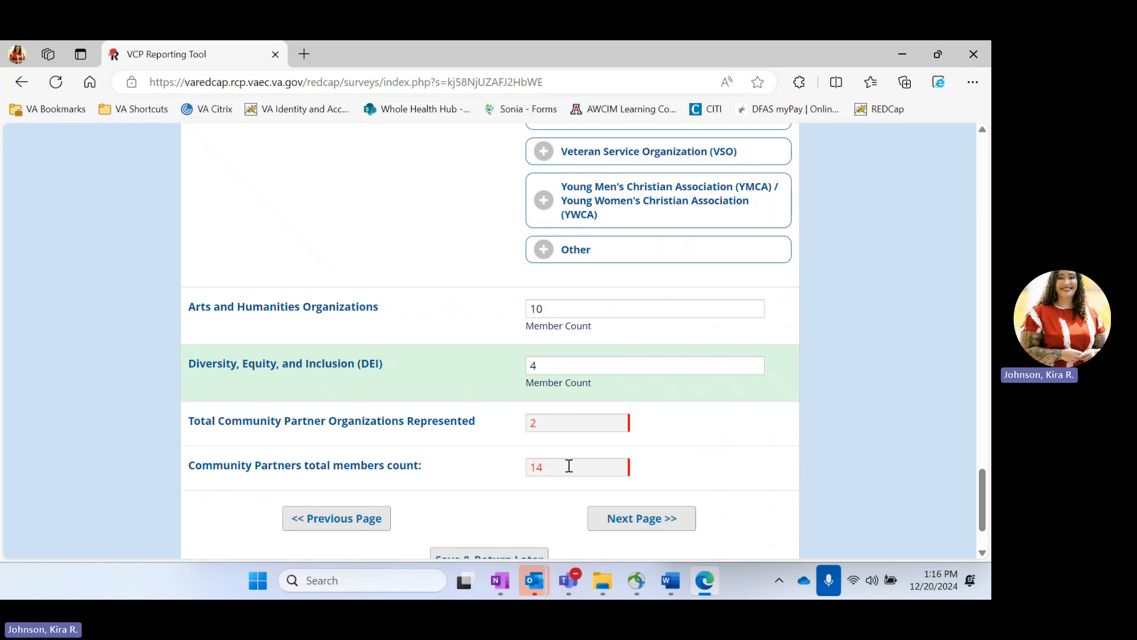
left_click(651, 520)
Step: Record 1 initial meeting dated 06/01/2024 named Planning
scroll(426, 397, "down", 2)
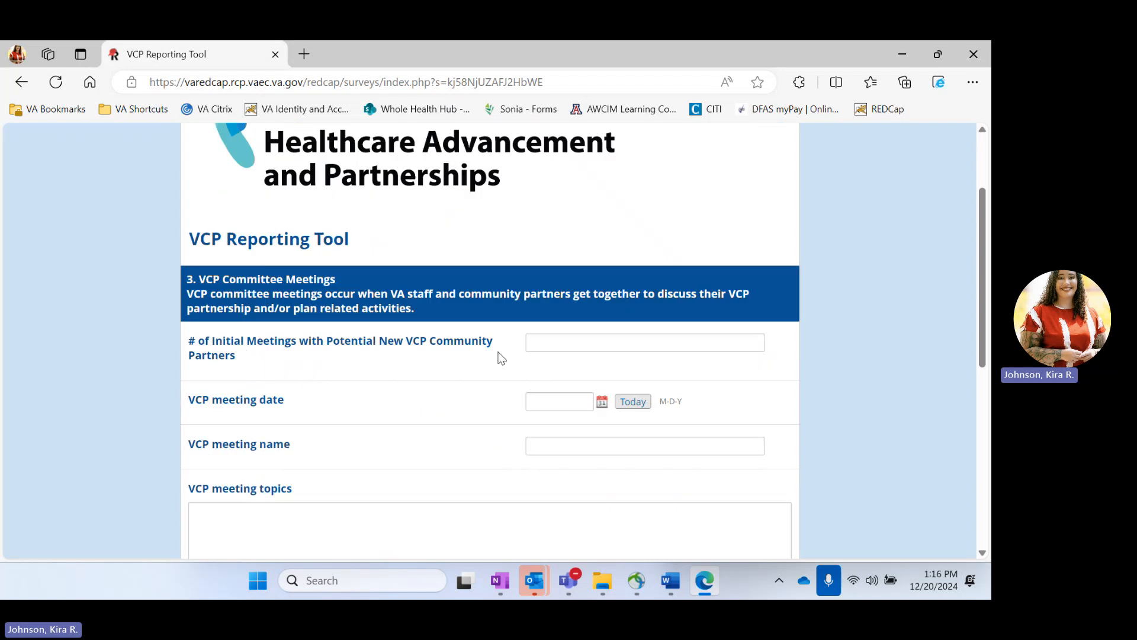
left_click(565, 342)
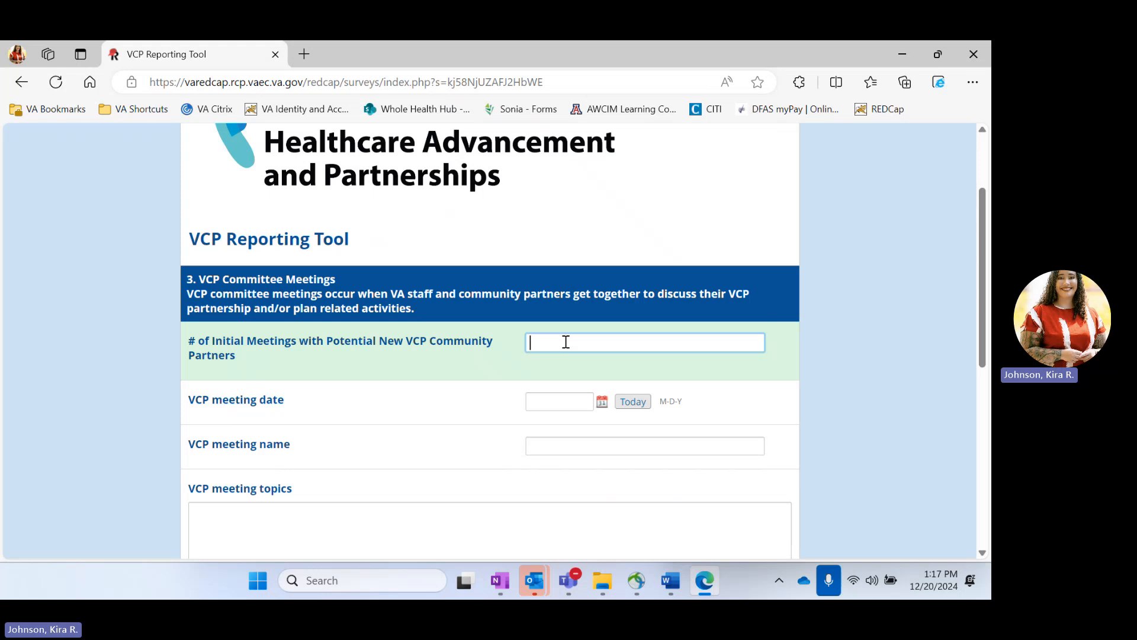
type("1")
left_click(580, 397)
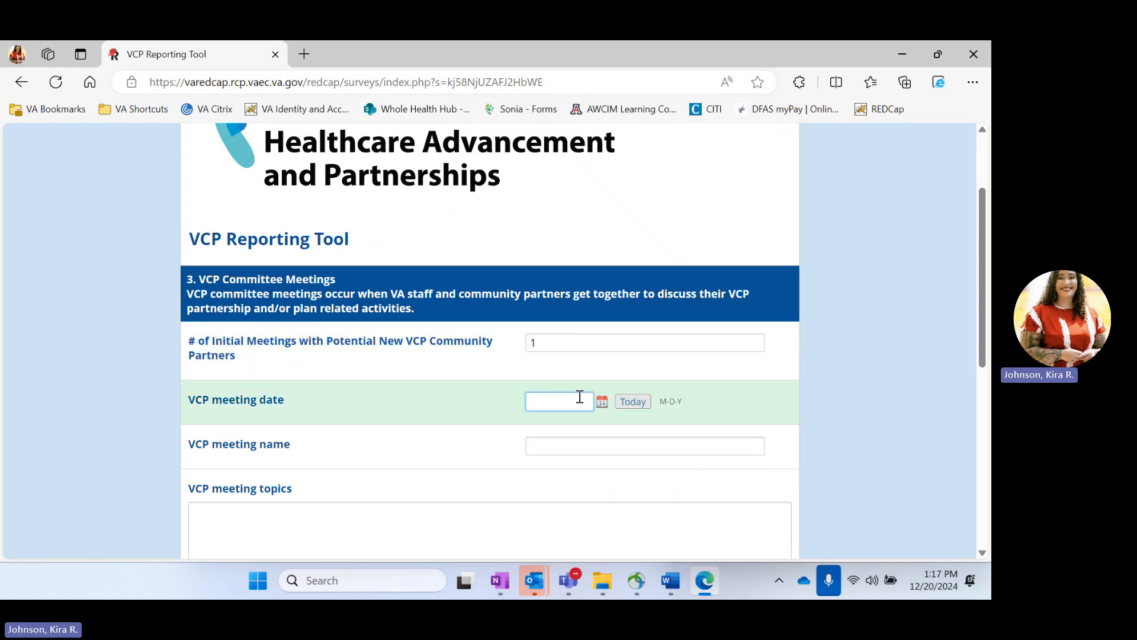
type("06/01/20245")
key("BackSpace")
left_click(567, 443)
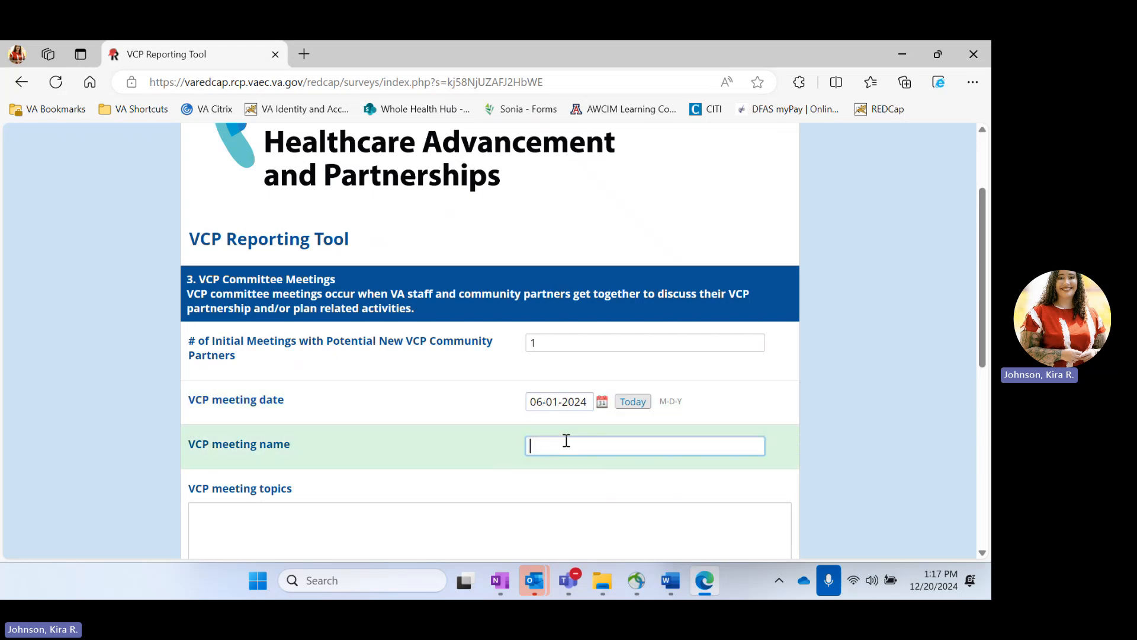
type("Planning")
Step: List the meeting topics Resources, Venue and Personnel on separate lines
scroll(807, 356, "down", 4)
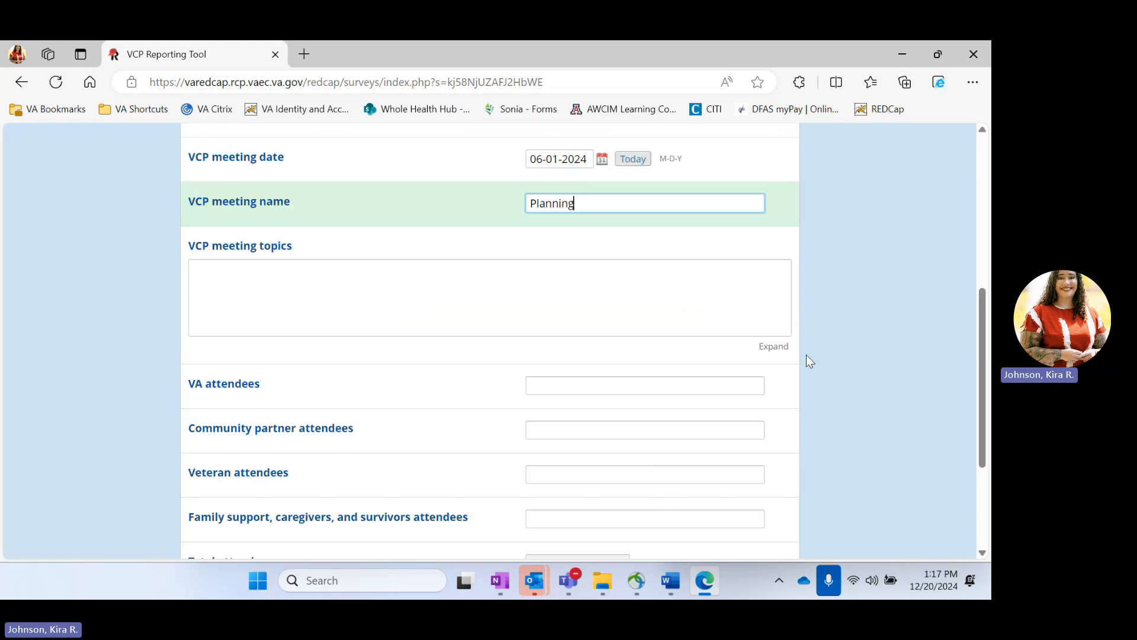
left_click(514, 302)
type("Resources")
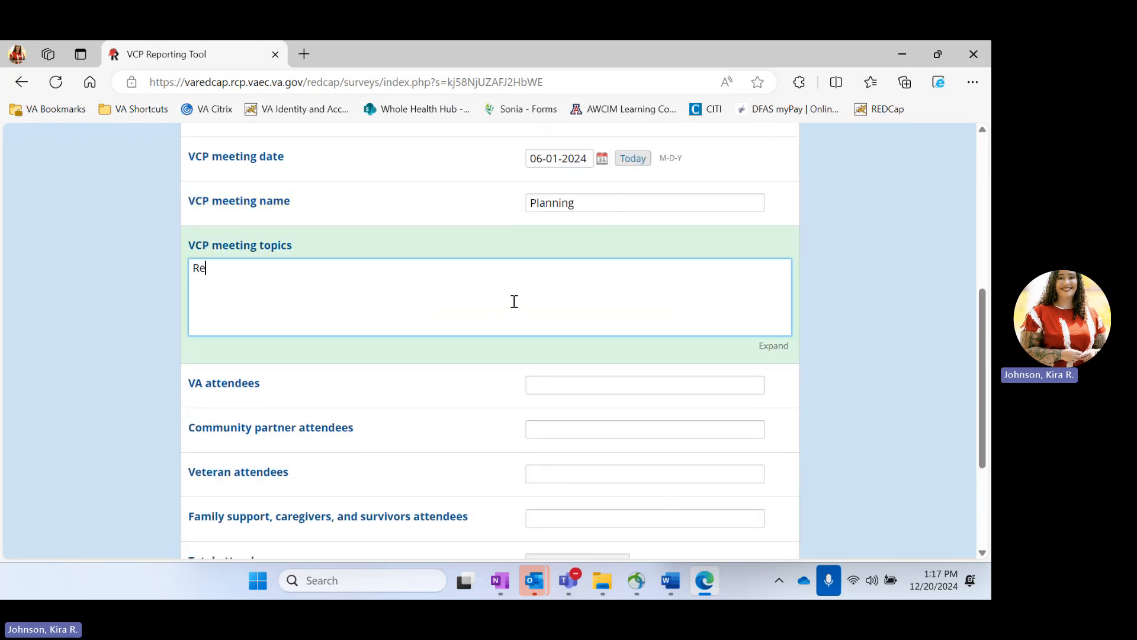
key("Return")
type("Venue")
key("Return")
type("Personnel")
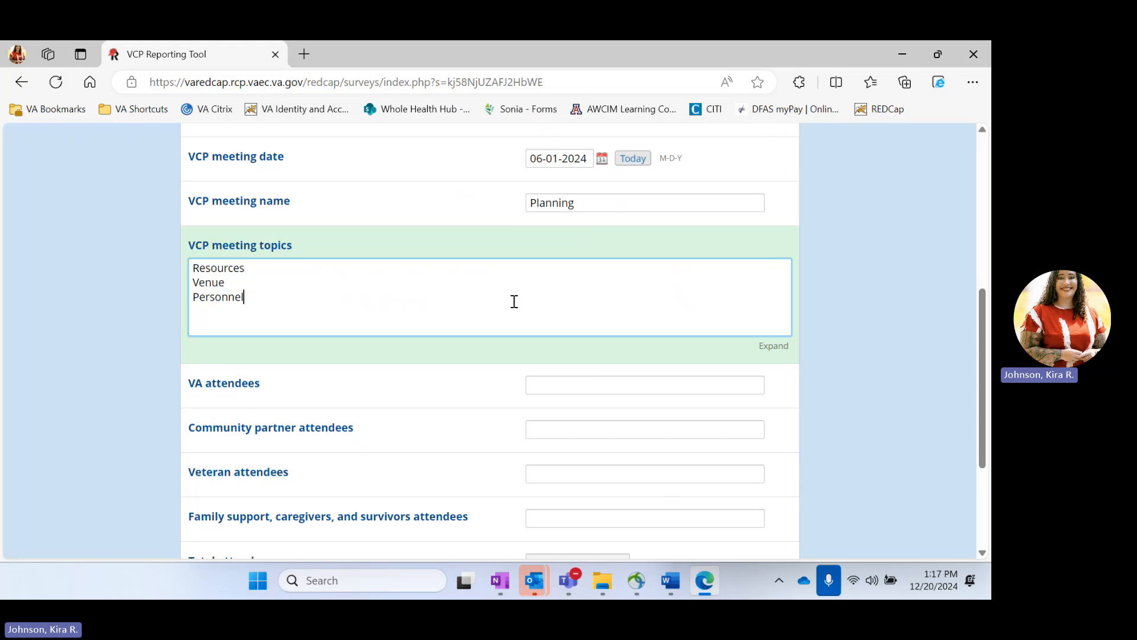
Step: Enter 2 each for VA, community partner, veteran and family support attendees
scroll(279, 287, "down", 2)
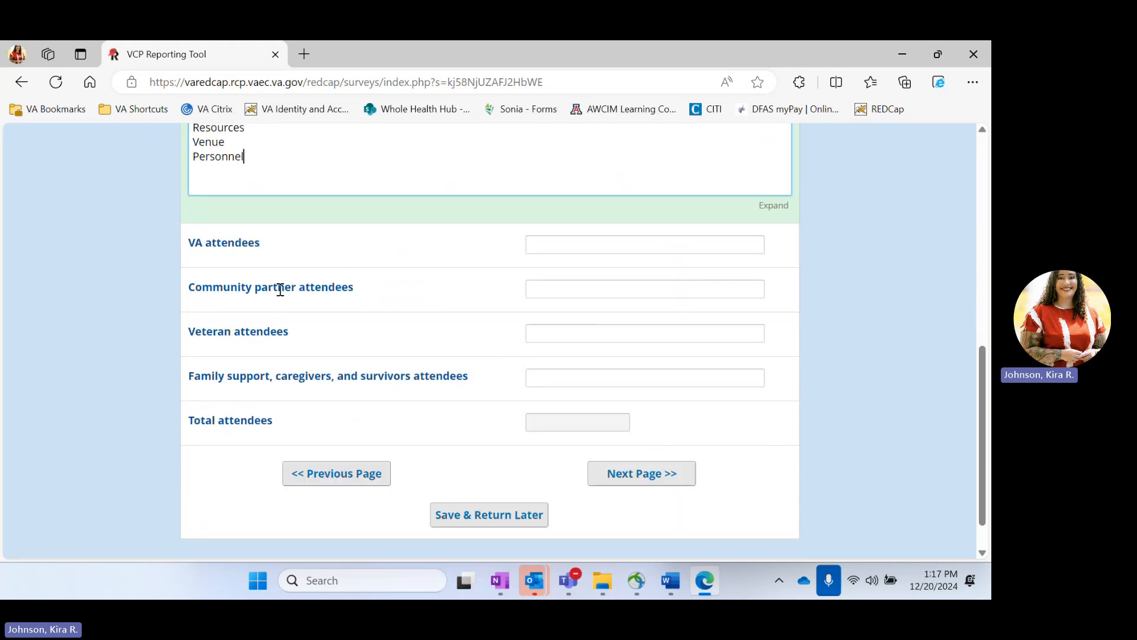
left_click(571, 239)
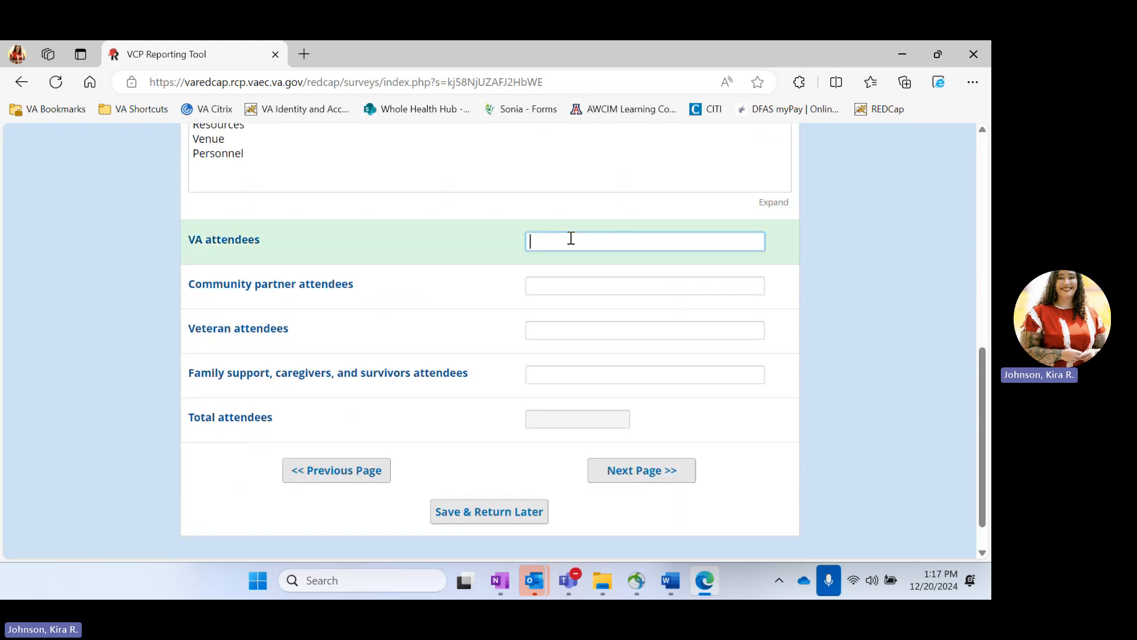
scroll(571, 238, "up", 6)
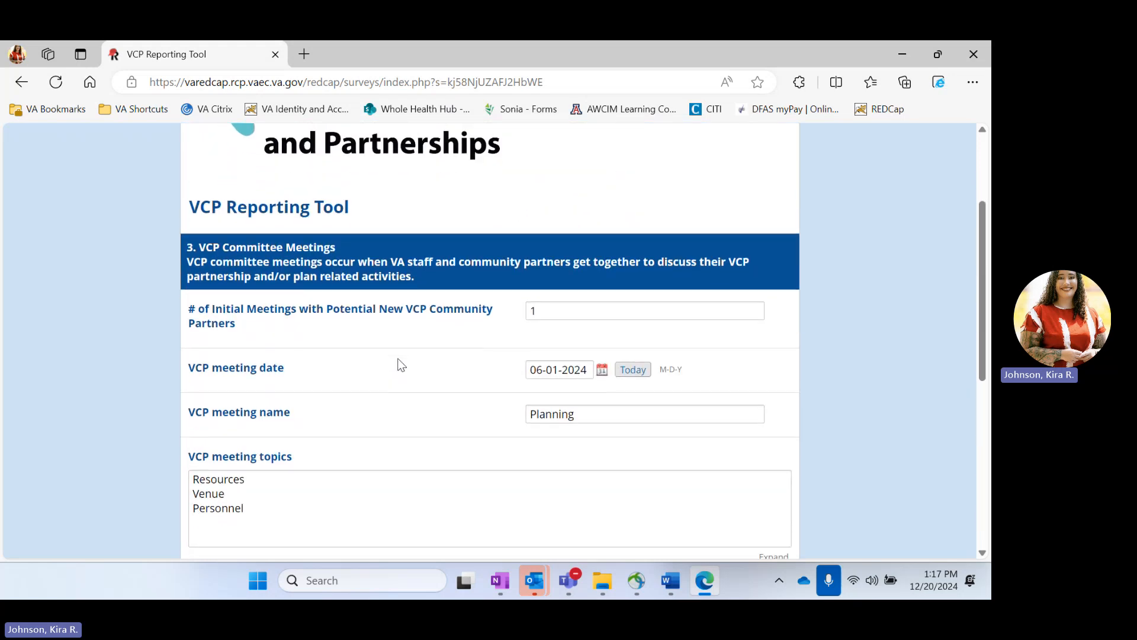
scroll(427, 385, "down", 6)
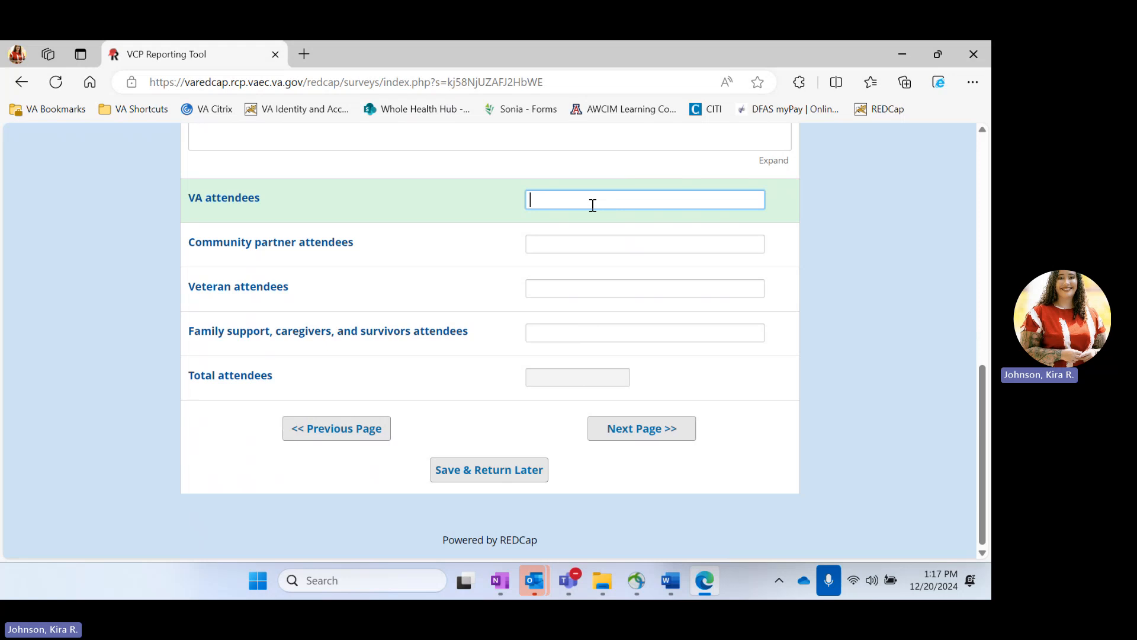
type("2")
left_click(600, 241)
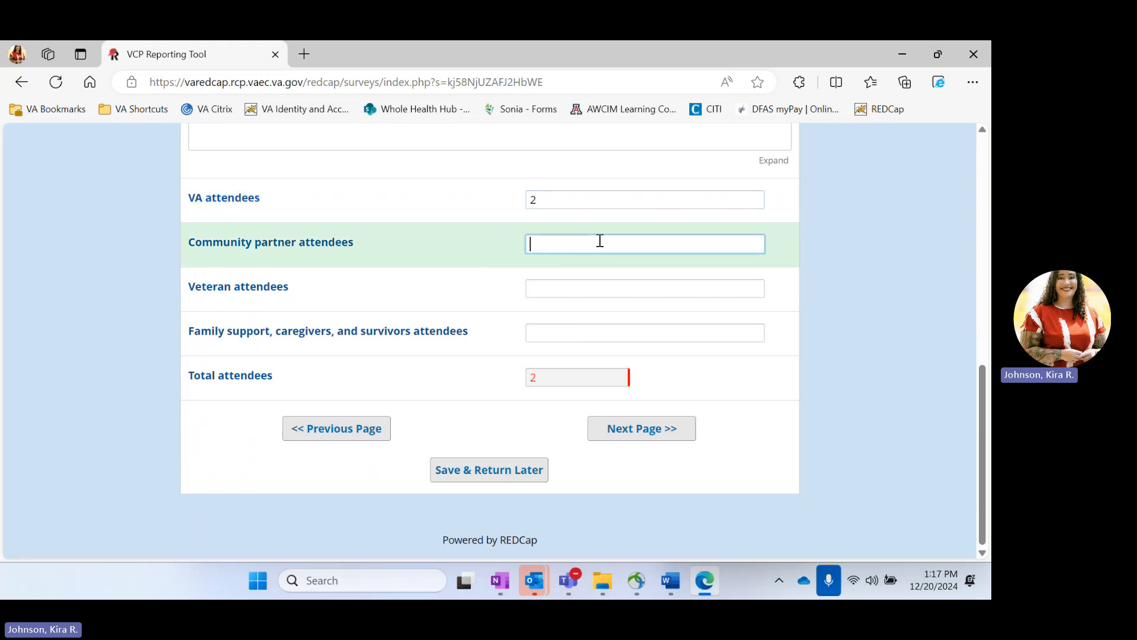
type("2")
left_click(610, 289)
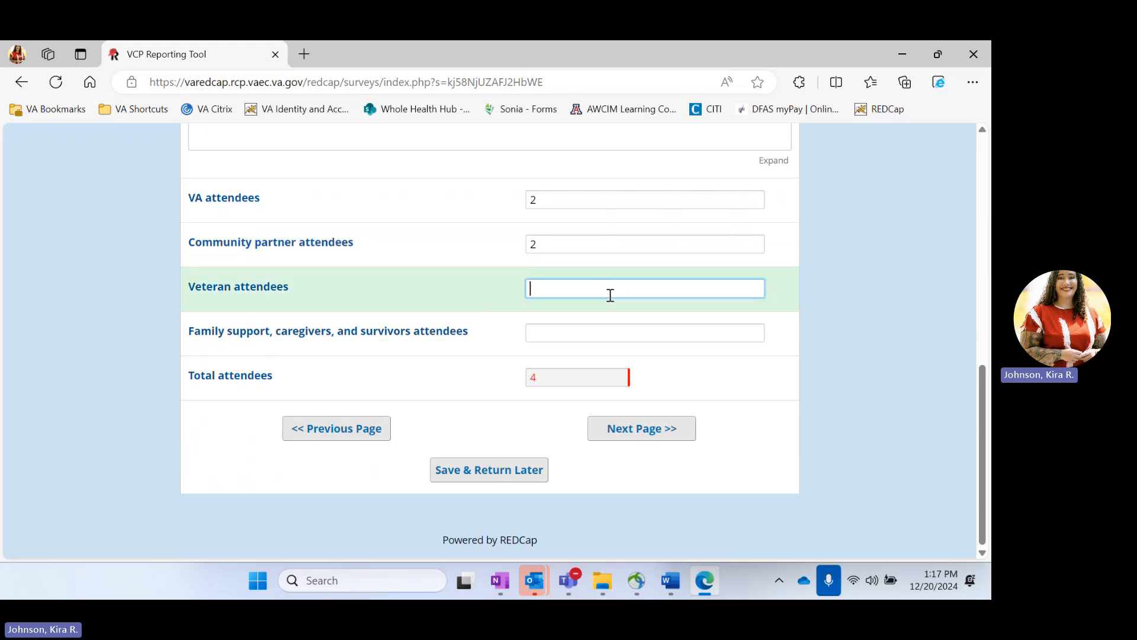
type("23")
key("BackSpace")
left_click(599, 340)
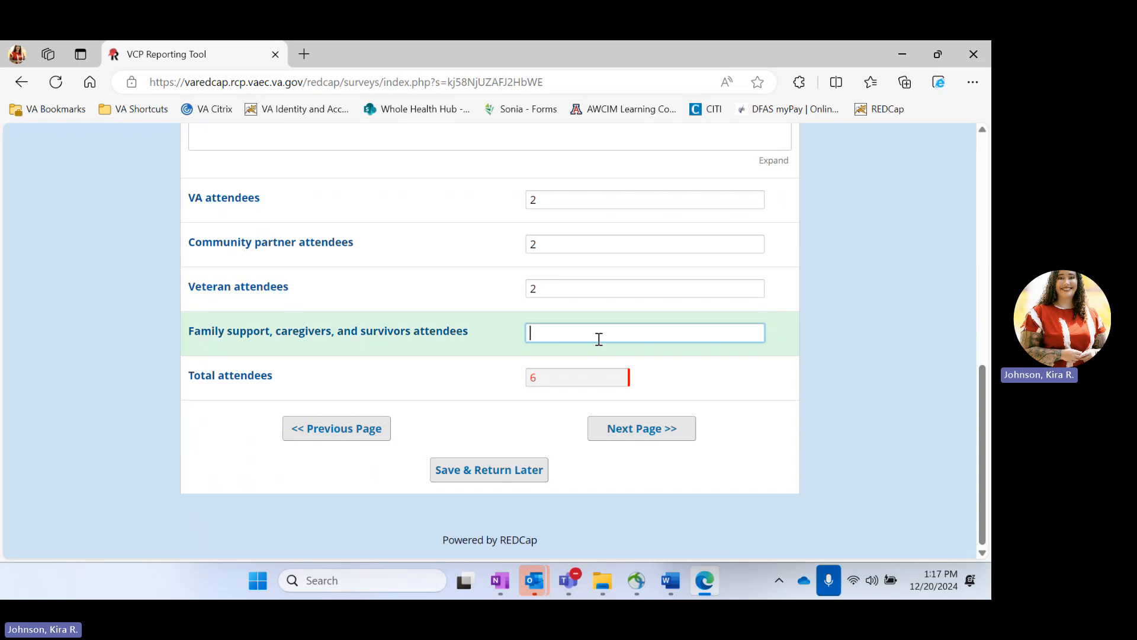
type("2")
Step: Continue to section 4 and choose VCP Coordinated Event/Program/Activity as the type
left_click(659, 431)
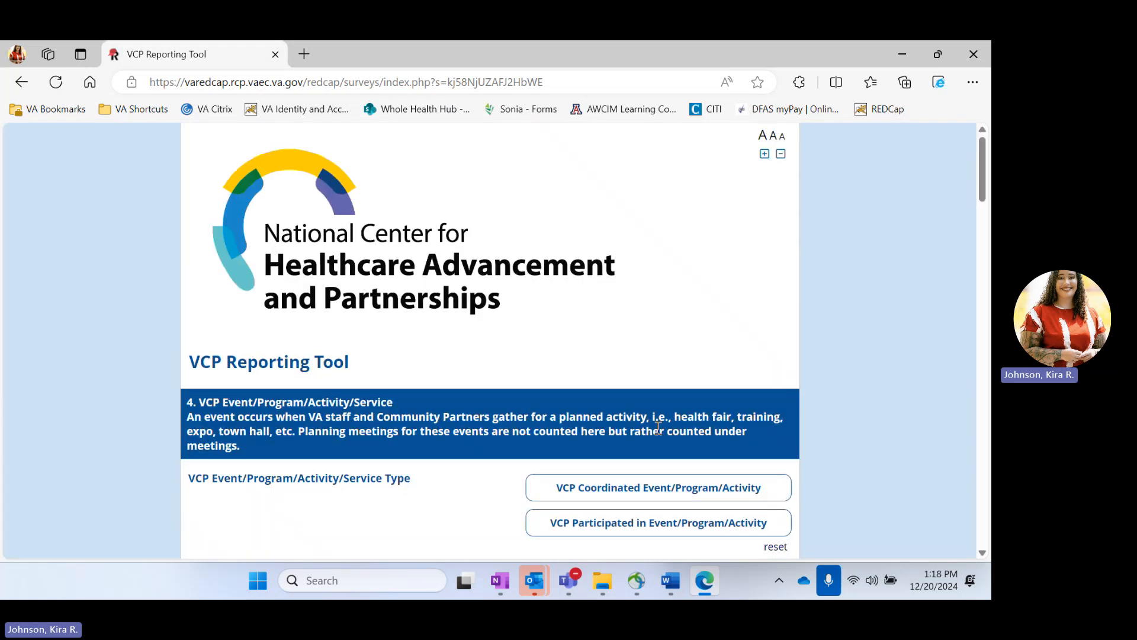
scroll(657, 431, "down", 4)
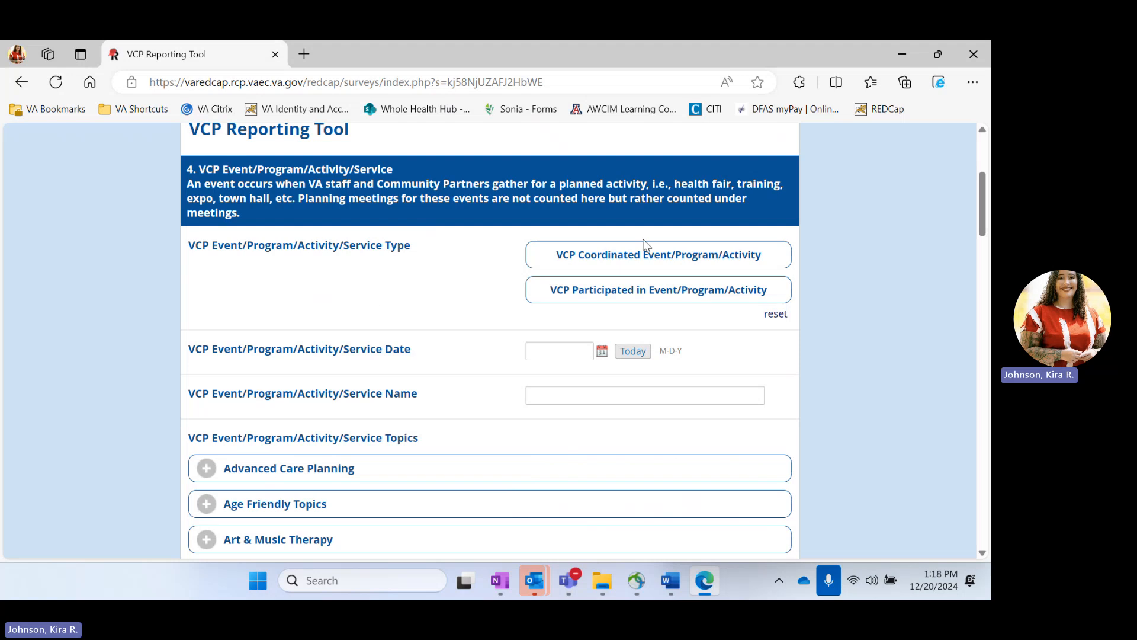
left_click(566, 258)
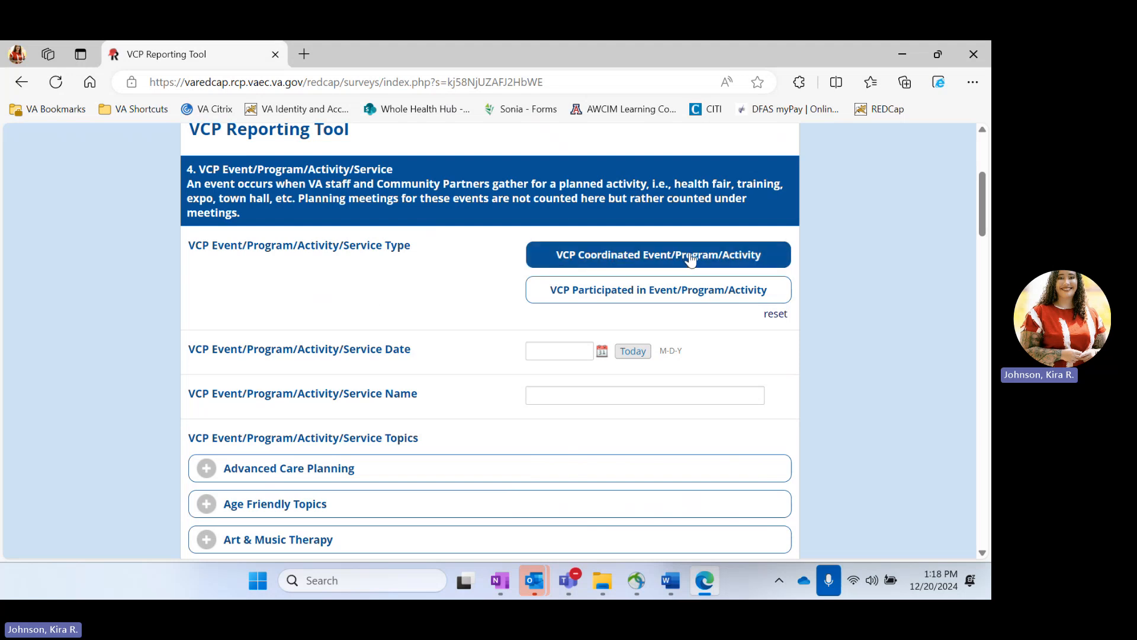
left_click(610, 296)
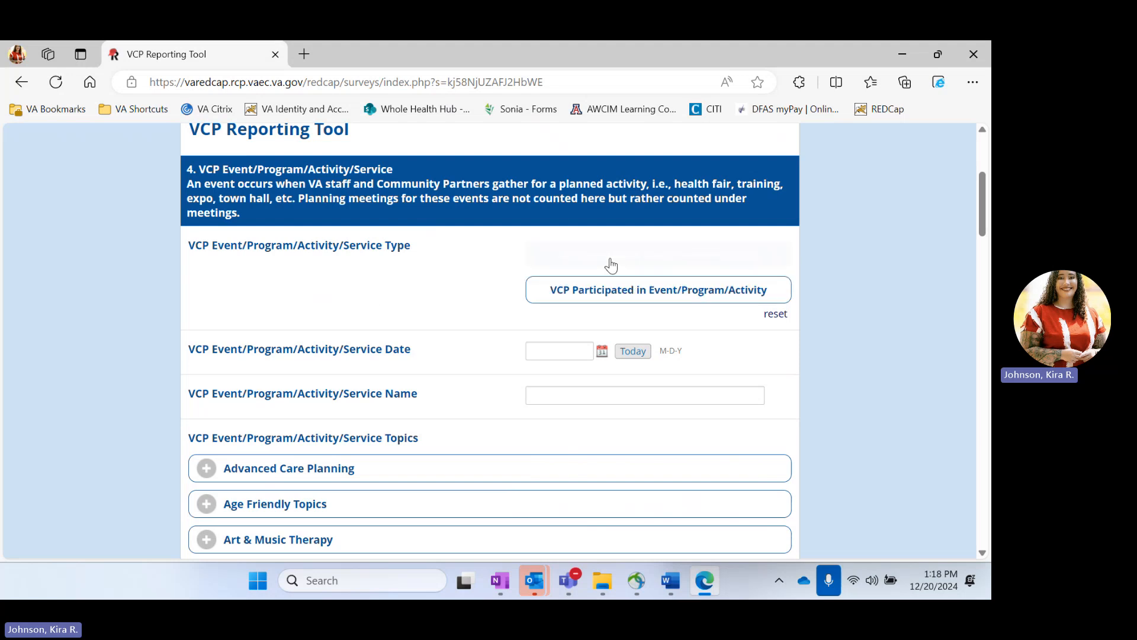
left_click(638, 266)
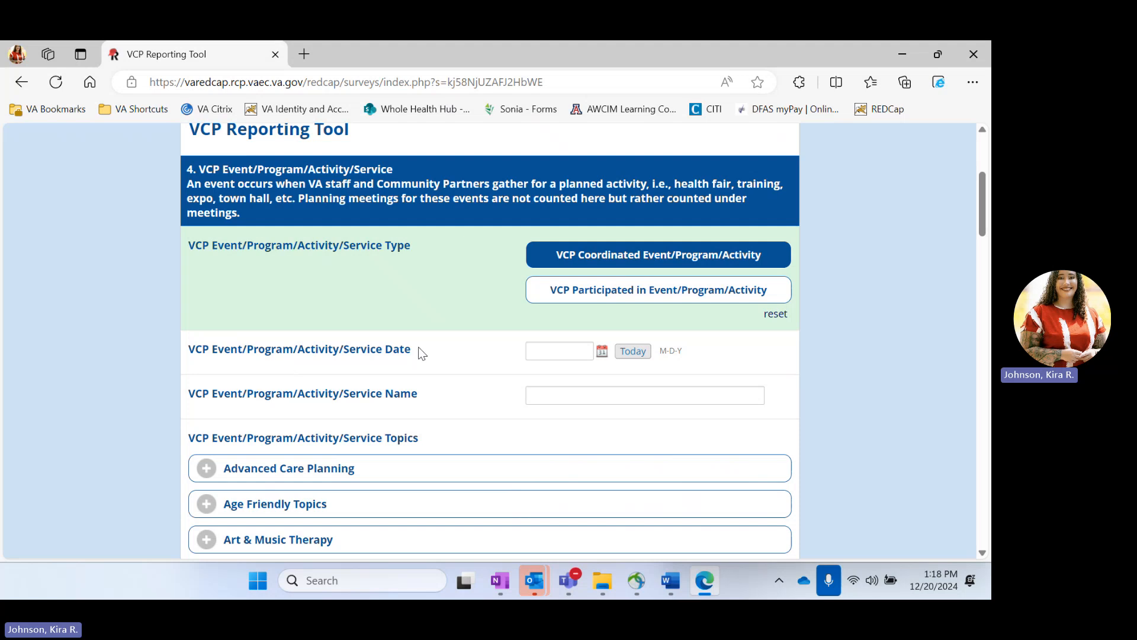
Step: Set the event date to 12-16-2024 using the calendar picker
left_click(556, 355)
left_click(600, 353)
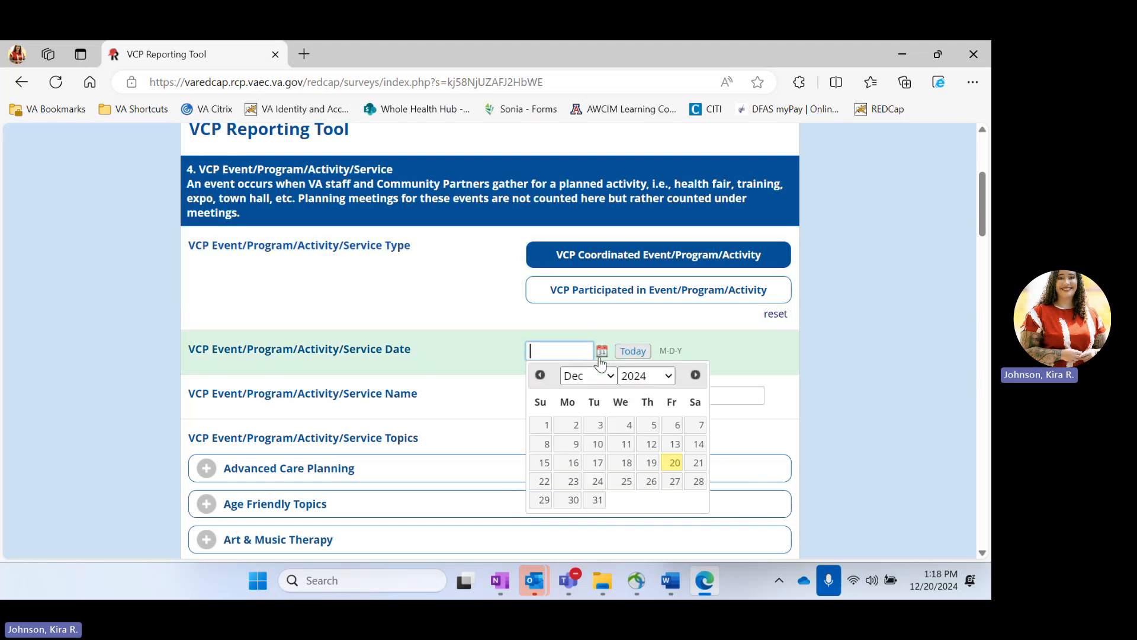
left_click(574, 462)
left_click(578, 399)
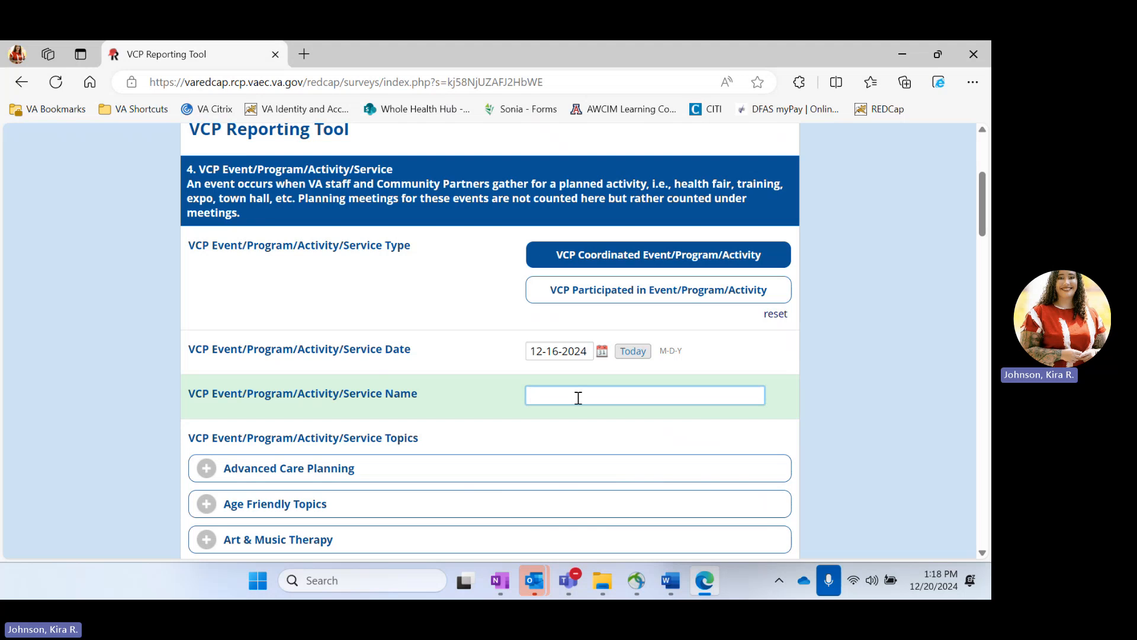
Step: Enter 'Event' as the event name
type("Event")
scroll(579, 398, "down", 2)
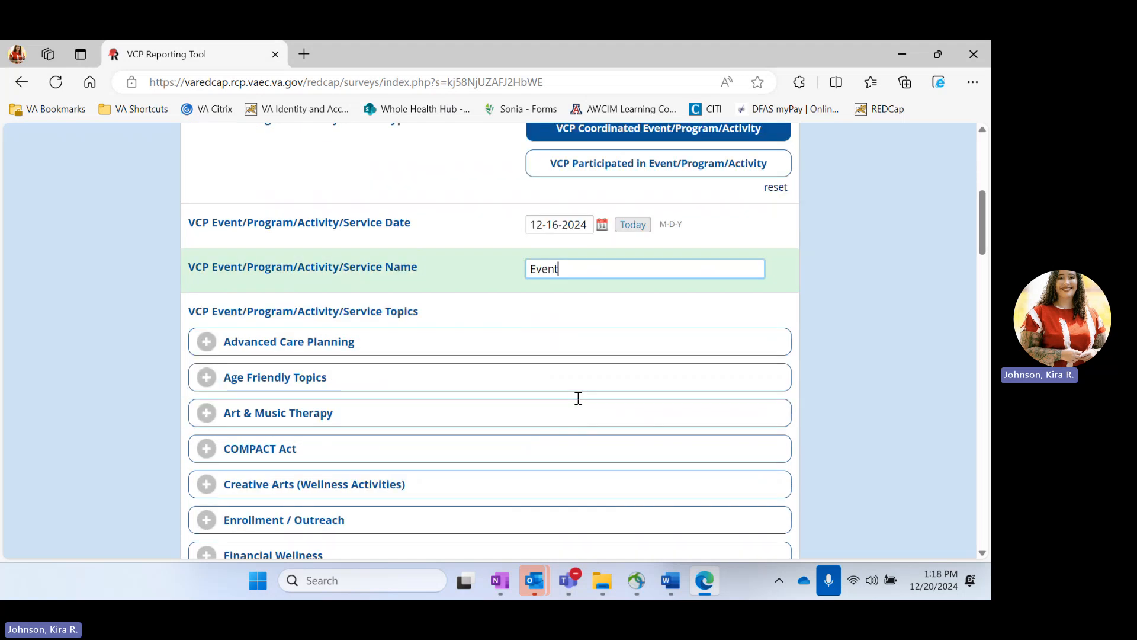
scroll(579, 398, "down", 1)
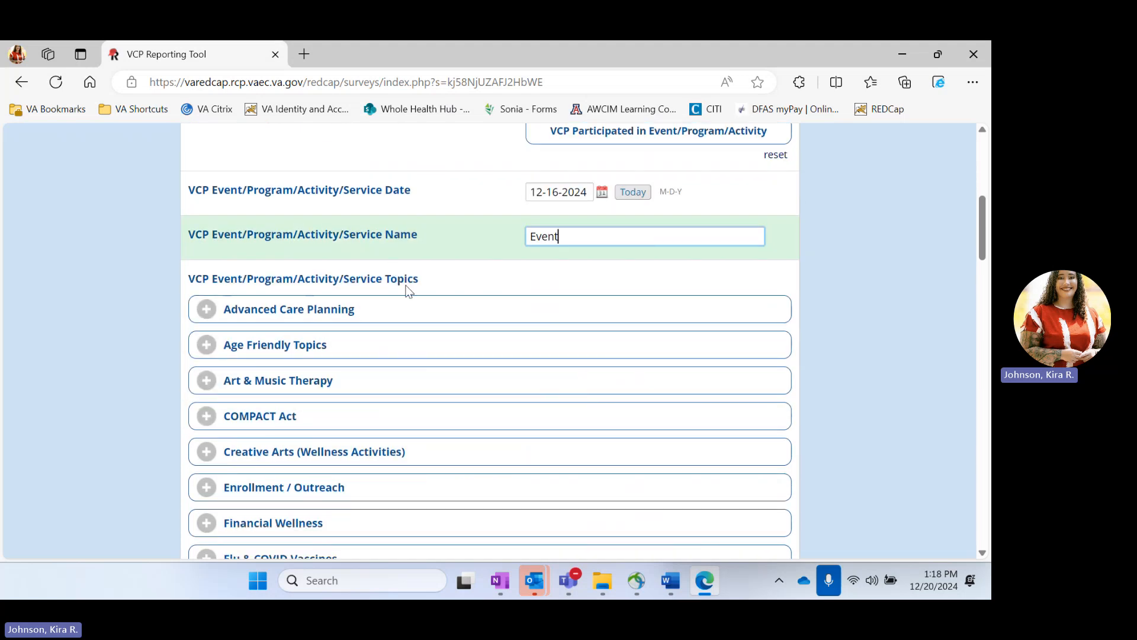
scroll(407, 290, "down", 1)
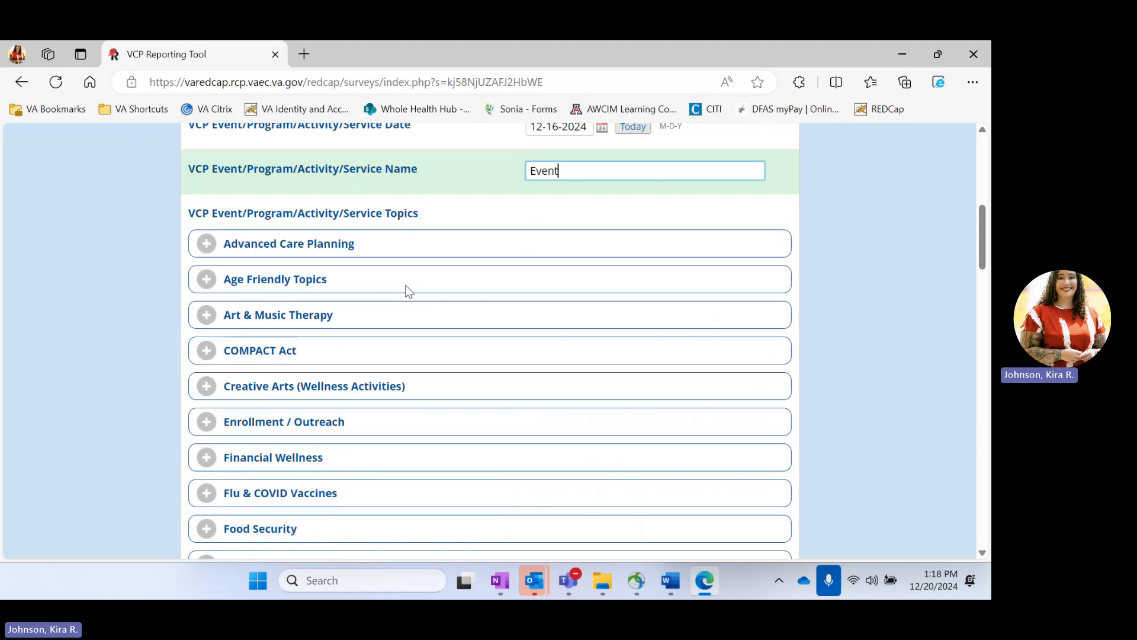
scroll(408, 291, "down", 1)
Step: Check Art & Music Therapy, Recreational Therapy and Whole Health as event topics
left_click(340, 258)
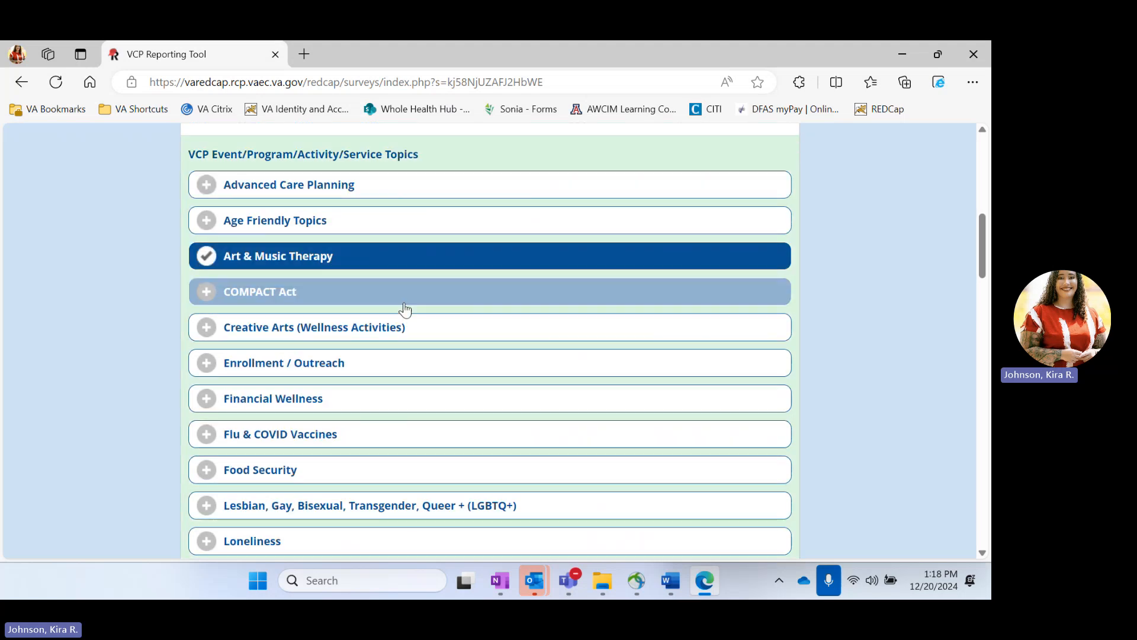
scroll(404, 309, "down", 7)
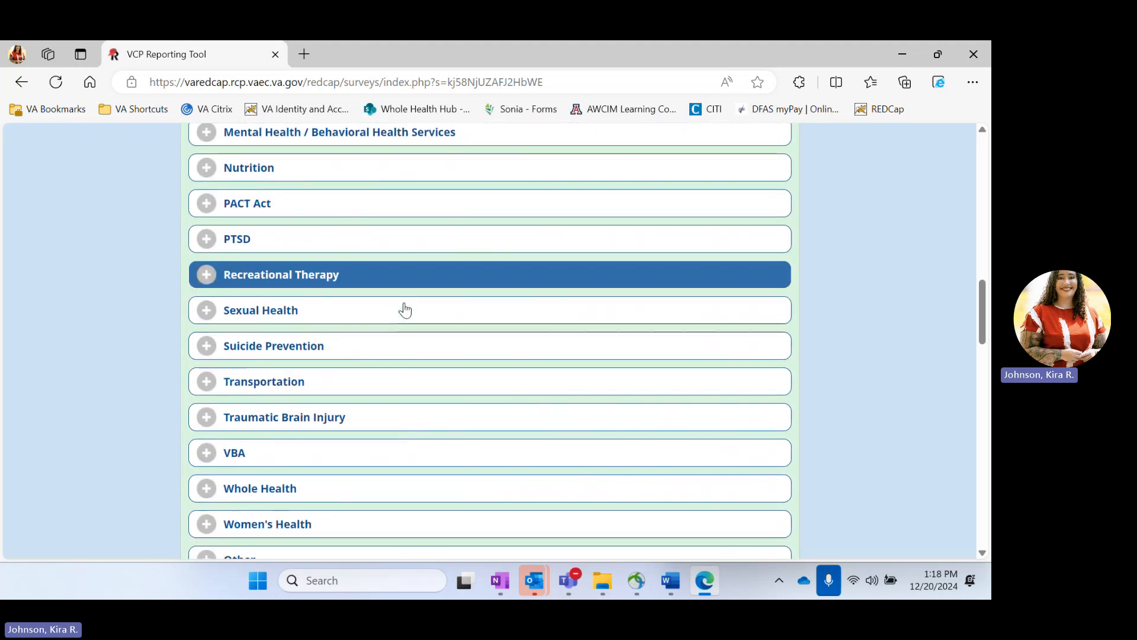
left_click(325, 278)
scroll(386, 439, "down", 6)
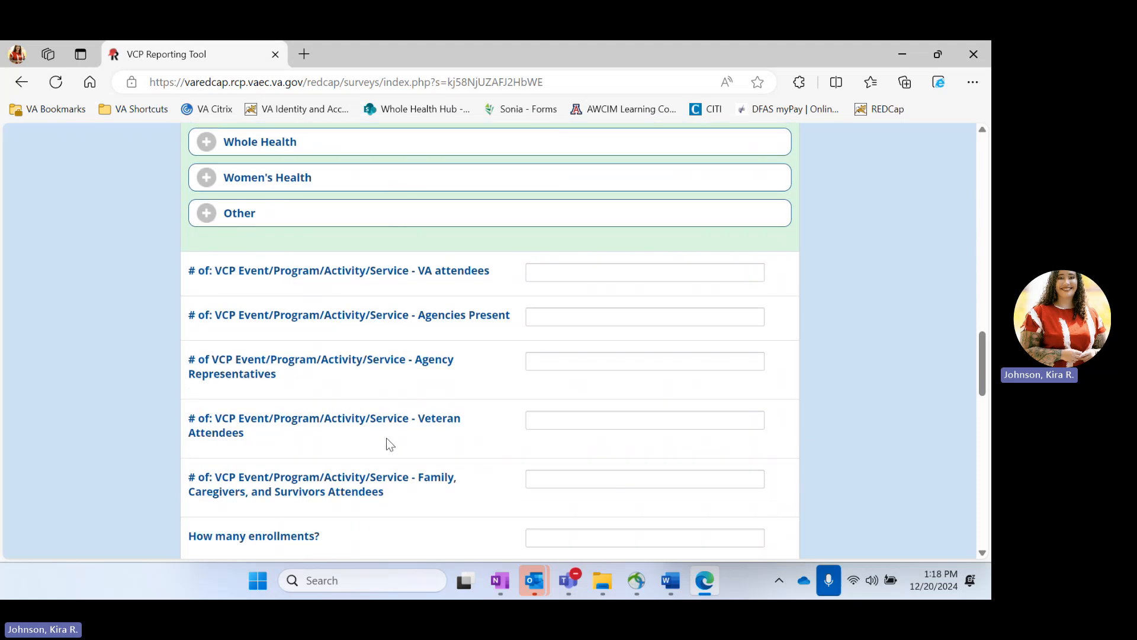
scroll(386, 441, "up", 2)
left_click(284, 285)
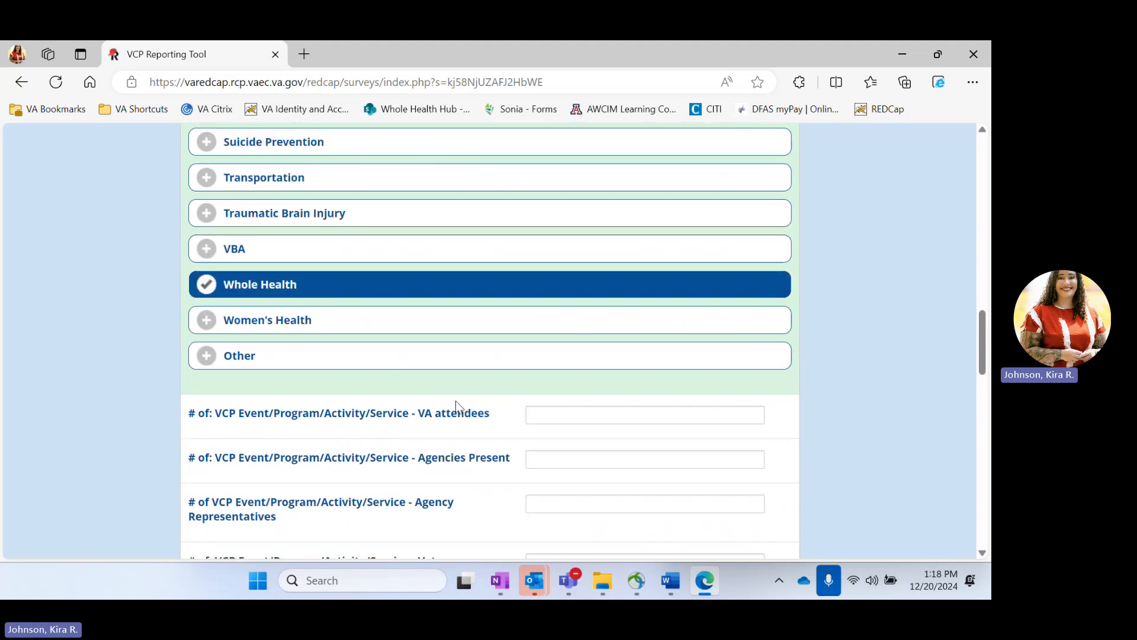
scroll(413, 407, "down", 2)
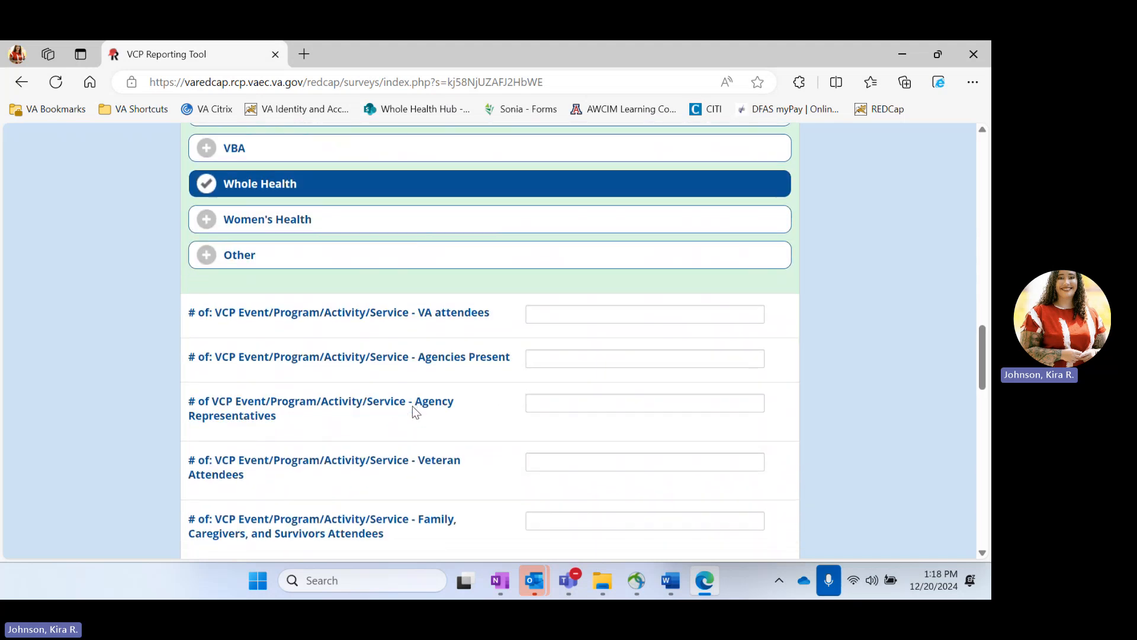
left_click(573, 315)
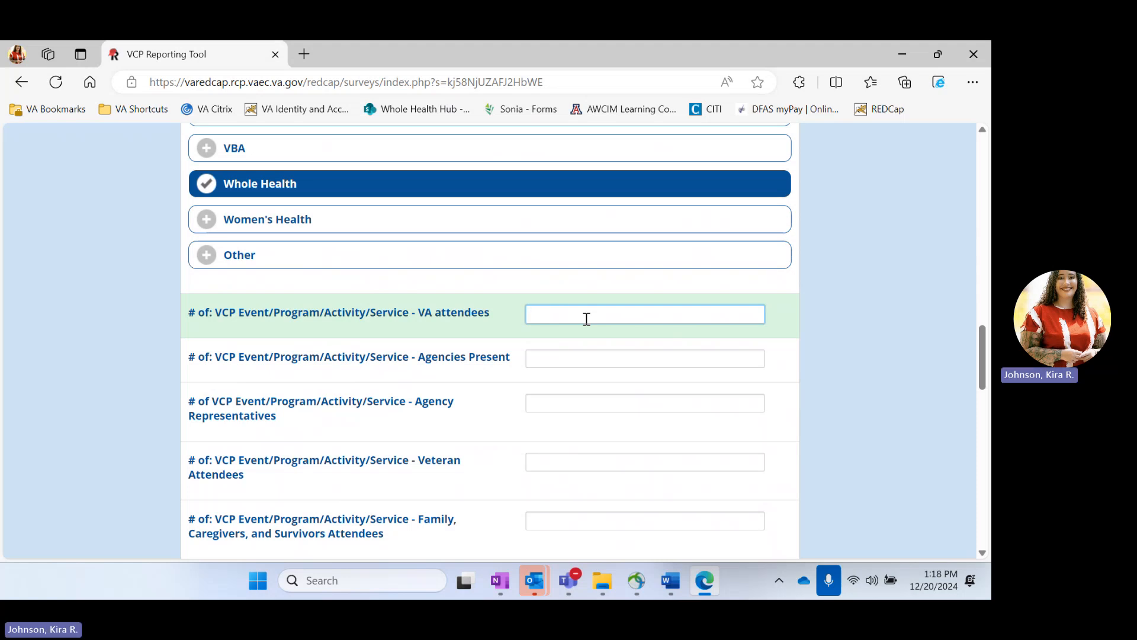
Step: Enter 12 VA attendees, 2 agencies, 8 agency representatives, 100 Veterans and 40 family attendees
type("12")
left_click(581, 352)
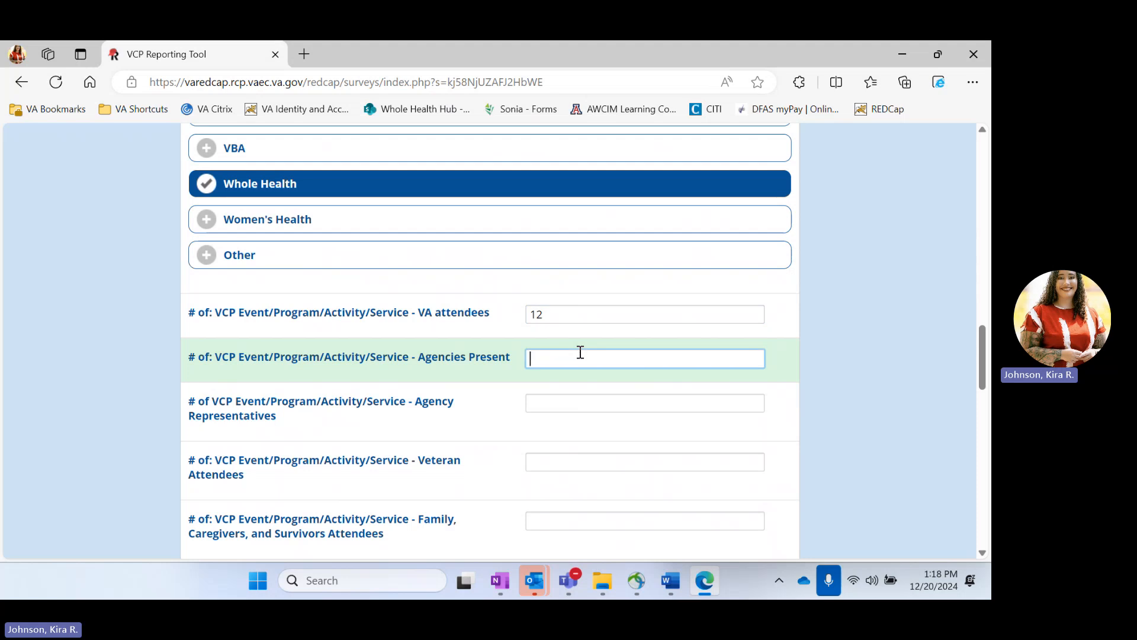
type("2")
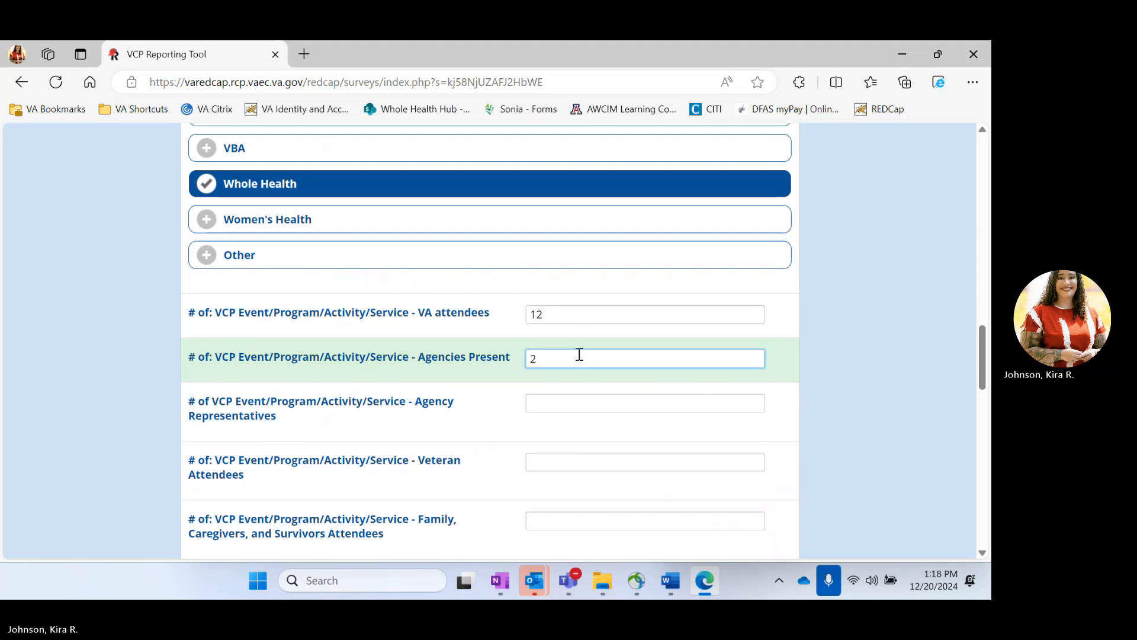
left_click(560, 400)
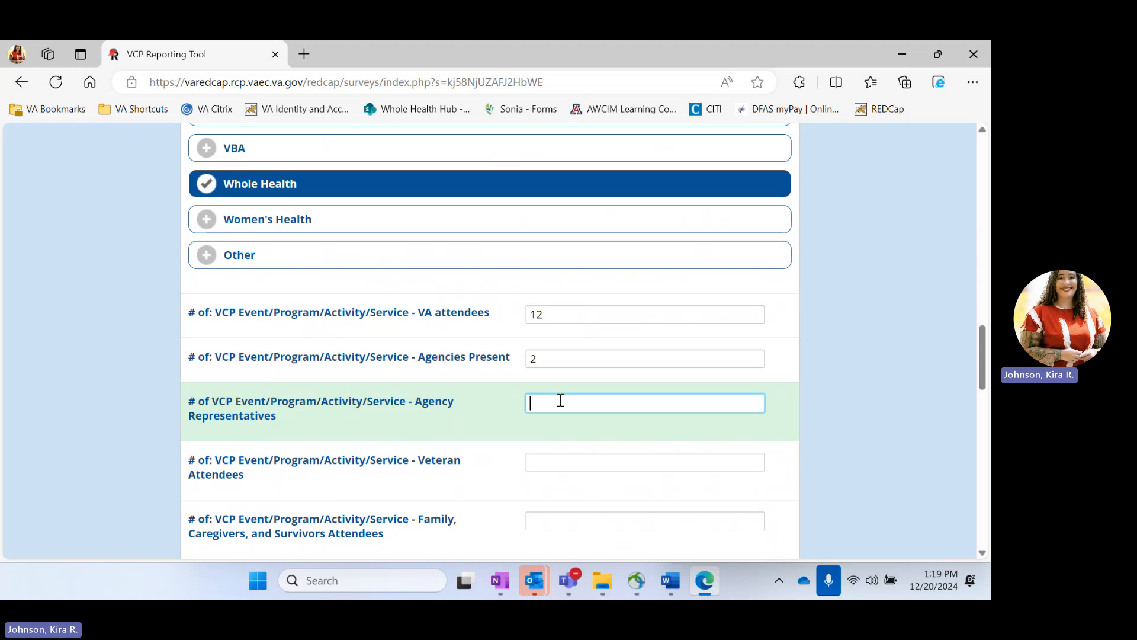
type("8")
scroll(559, 399, "down", 1)
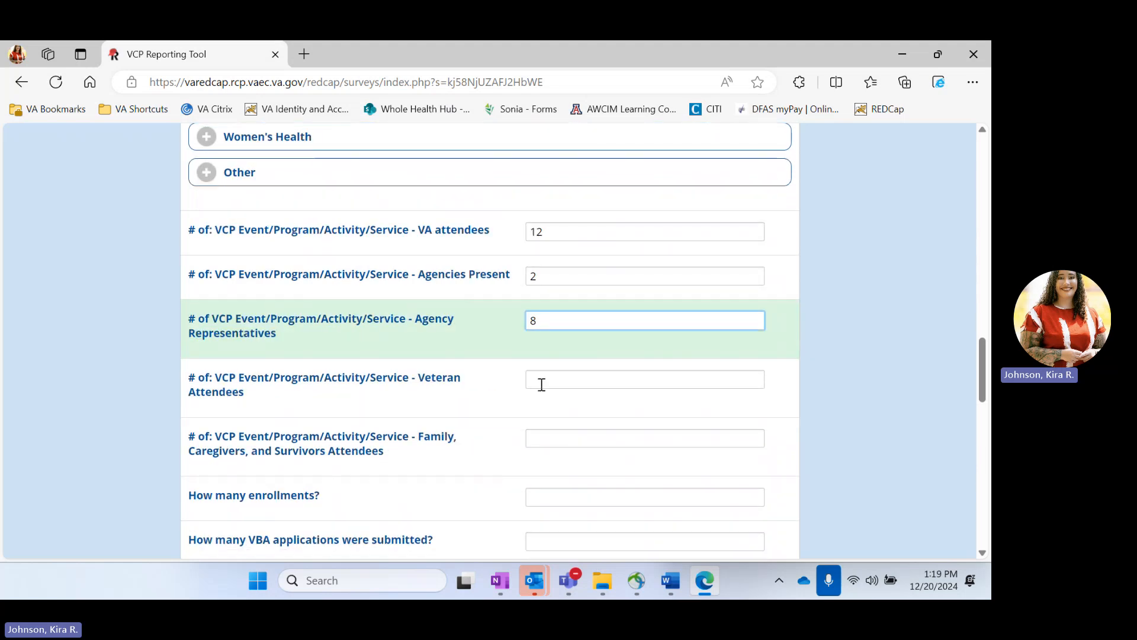
left_click(532, 378)
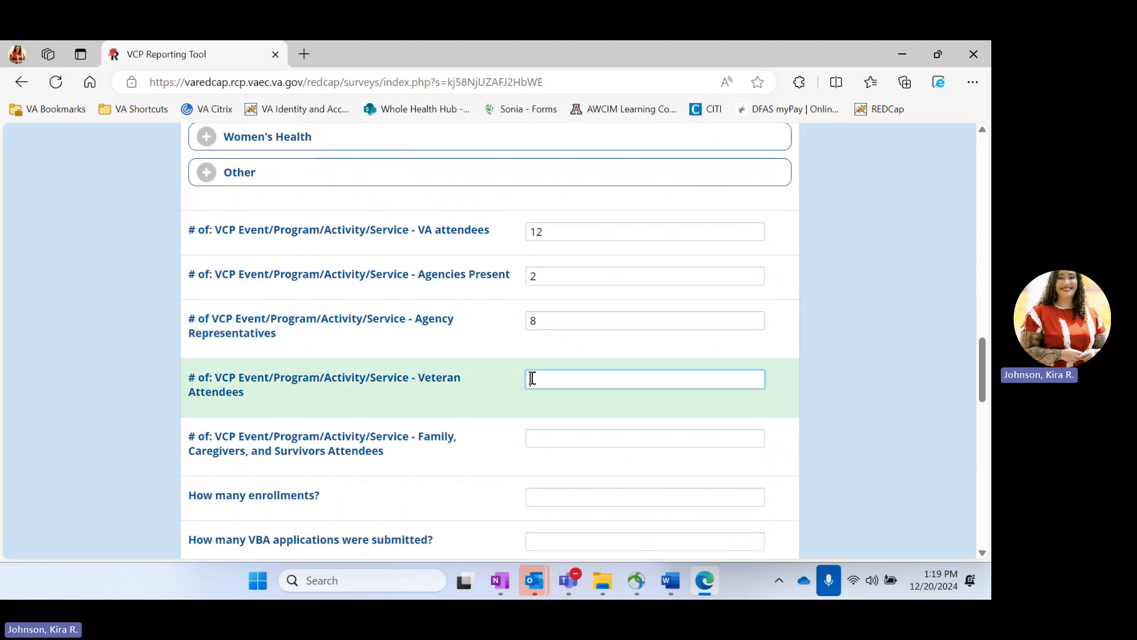
type("100")
left_click(574, 437)
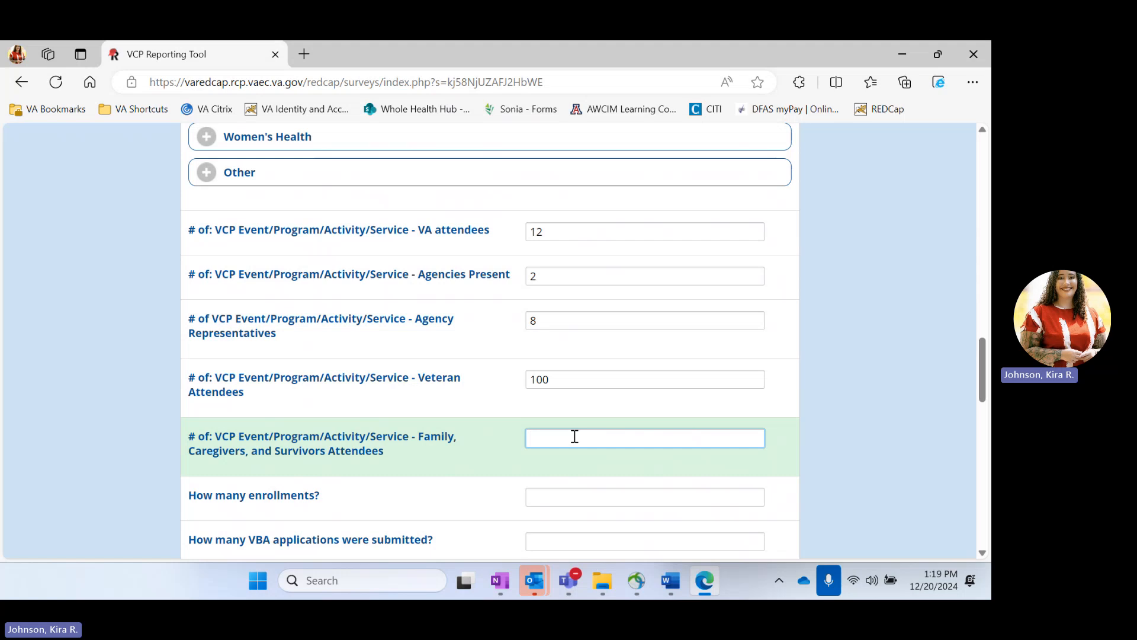
type("40")
Step: Record 25 enrollments, 10 VBA applications, 10 warm hand-offs and 3 re-engaged Veterans
scroll(574, 437, "down", 3)
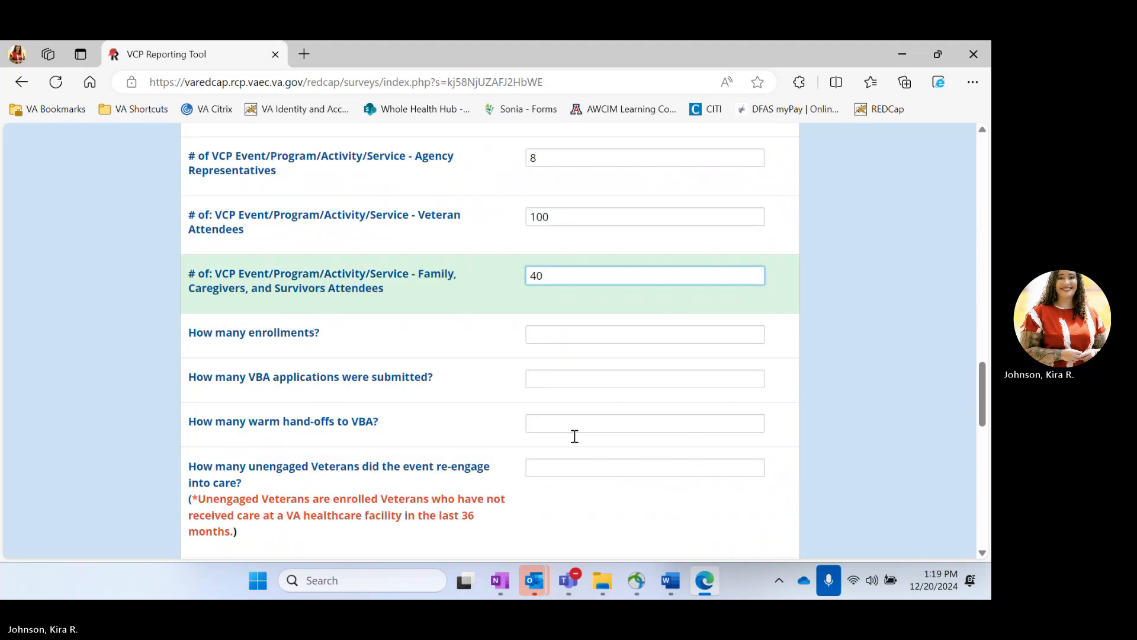
left_click(562, 333)
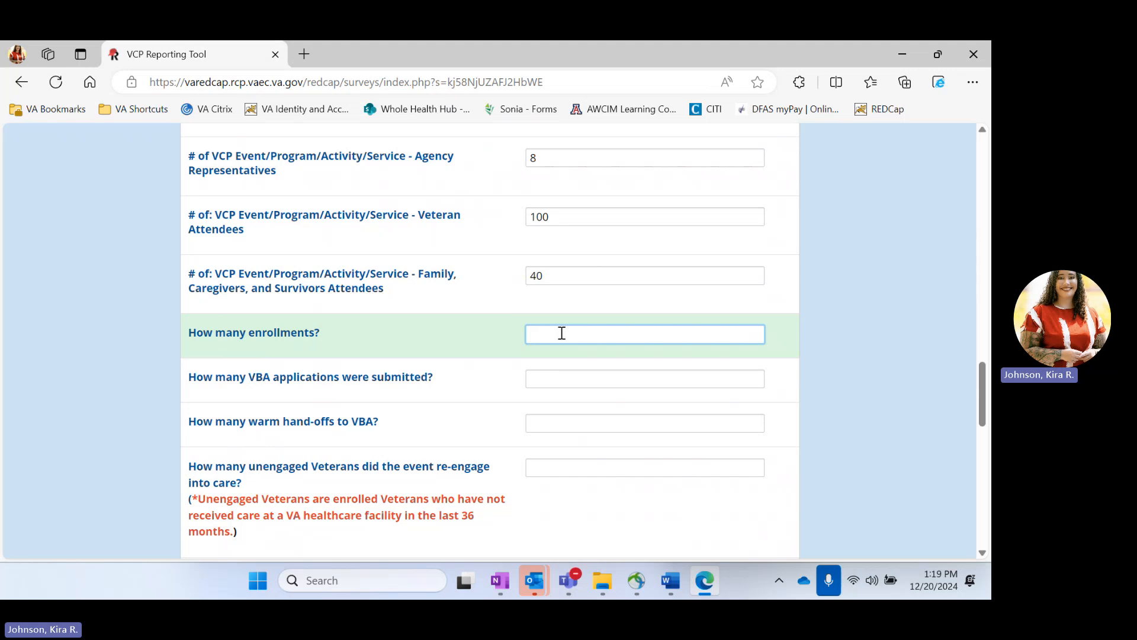
type("235")
key("BackSpace")
key("BackSpace")
type("5")
left_click(565, 381)
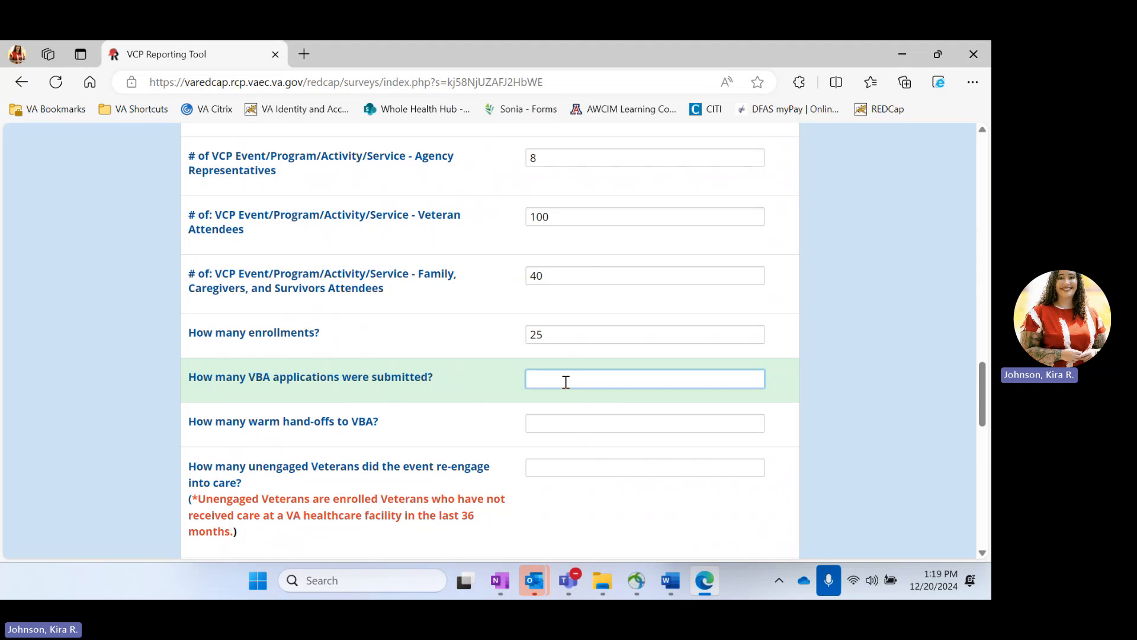
type("10")
left_click(566, 419)
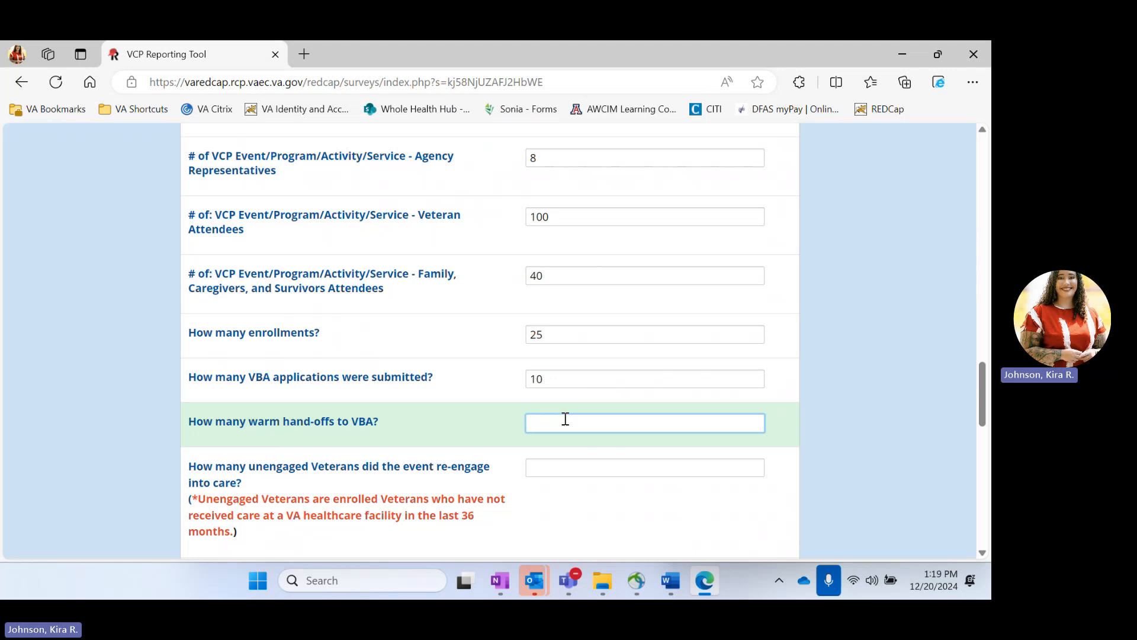
type("10")
scroll(566, 419, "down", 1)
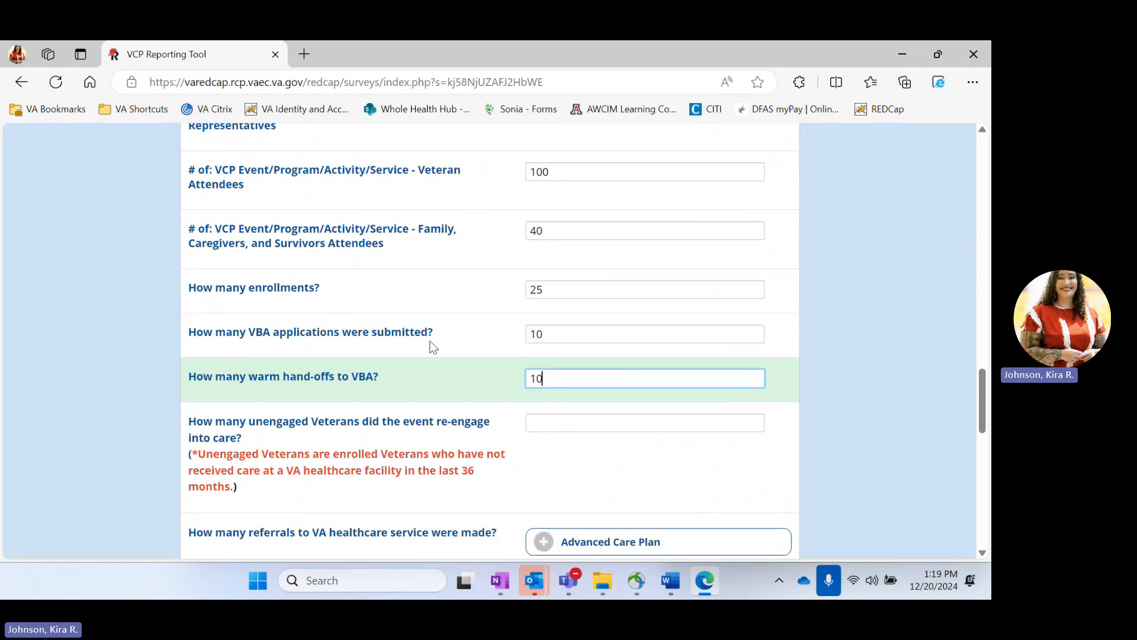
left_click(550, 424)
scroll(550, 430, "down", 1)
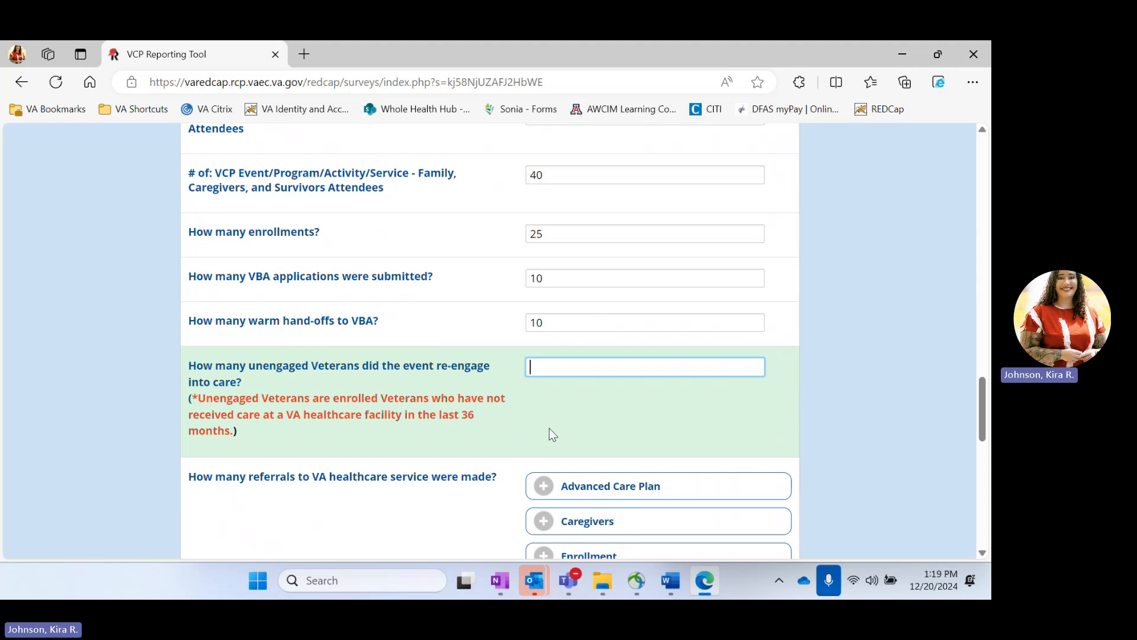
type("3")
scroll(549, 428, "down", 3)
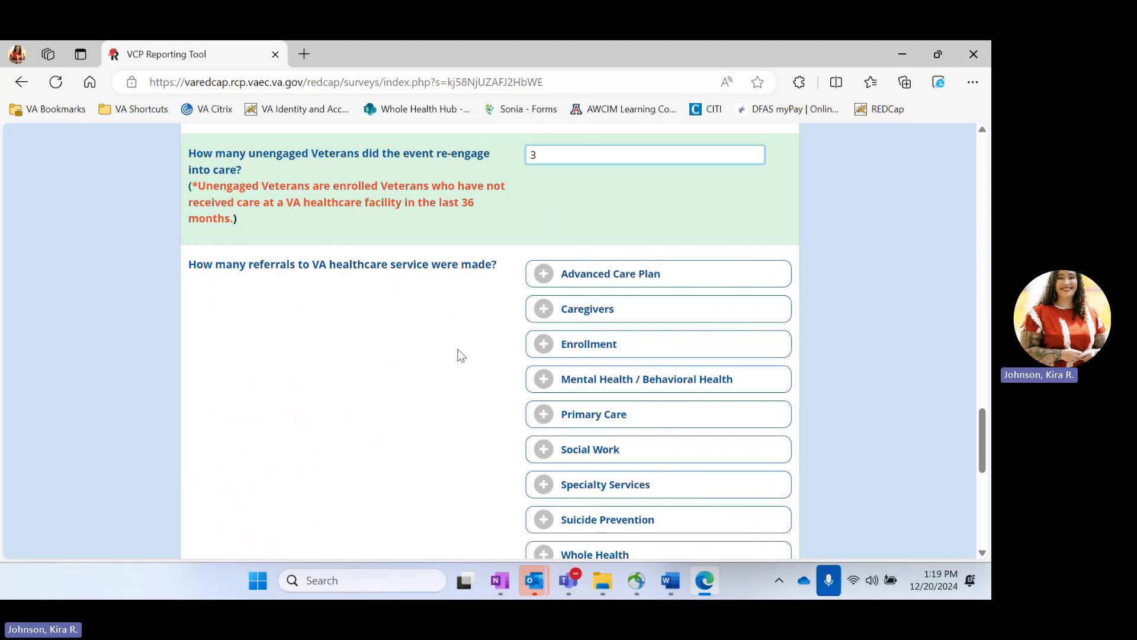
scroll(461, 354, "down", 4)
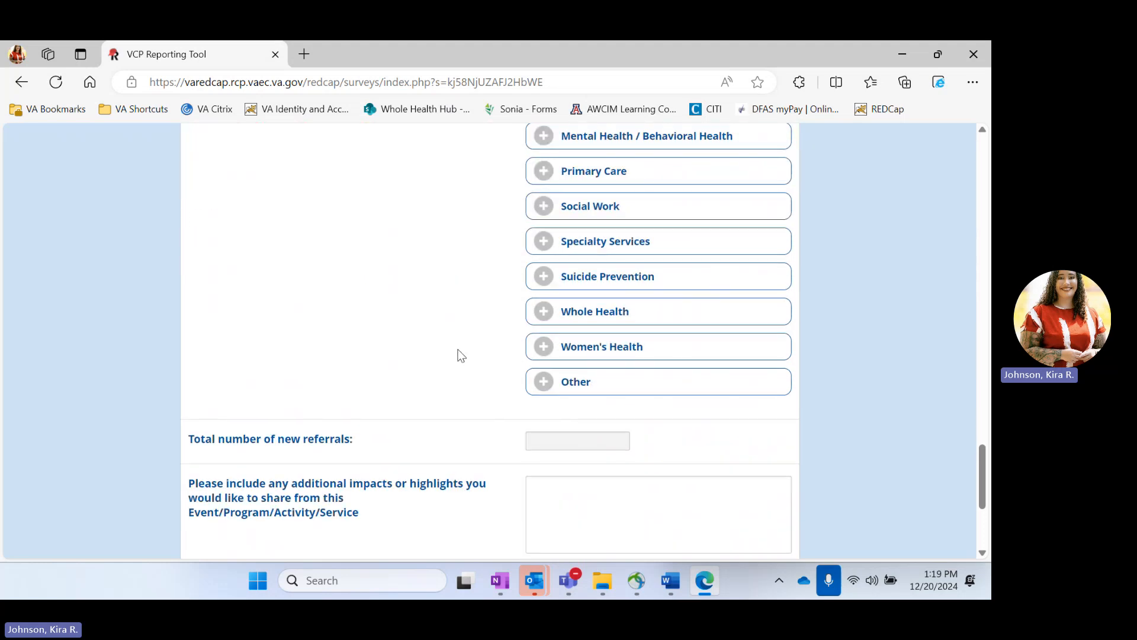
scroll(461, 356, "up", 2)
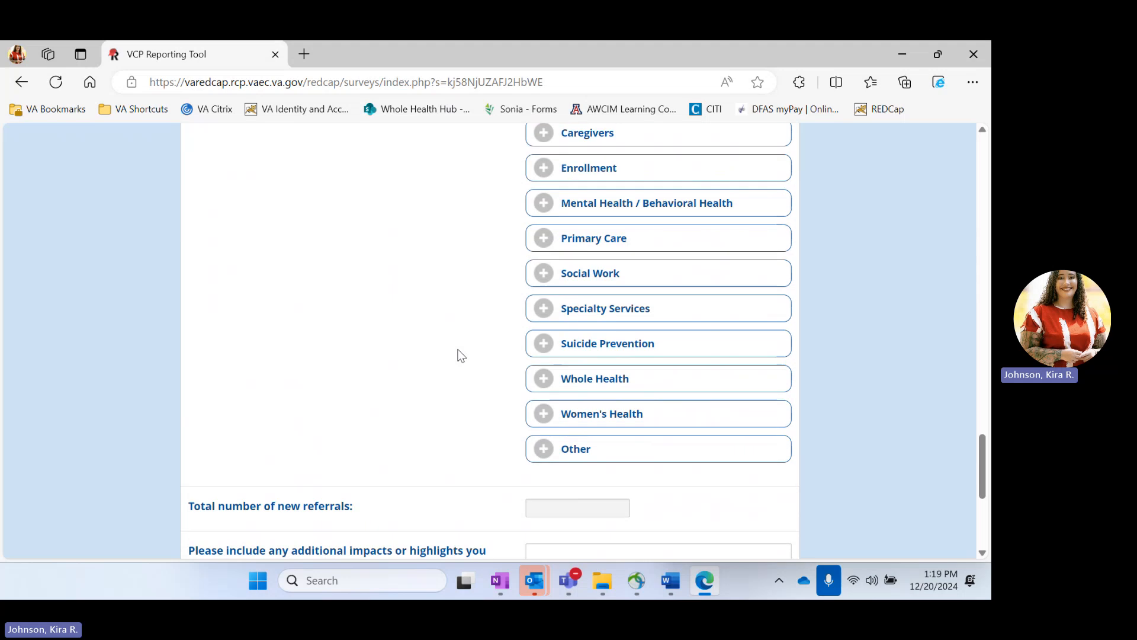
left_click(610, 310)
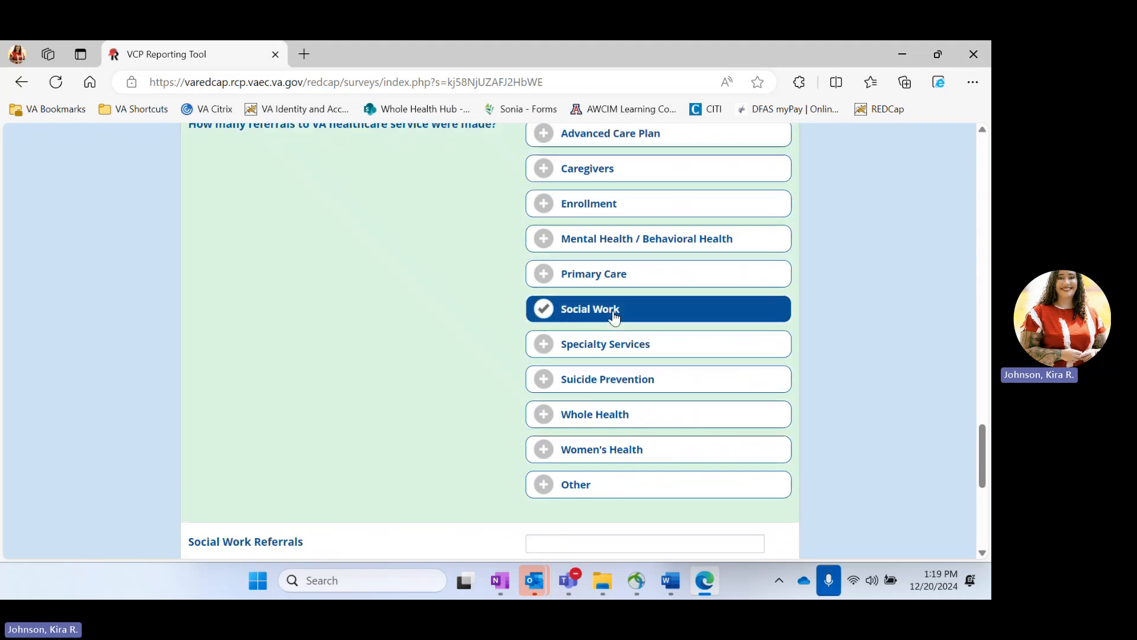
left_click(645, 243)
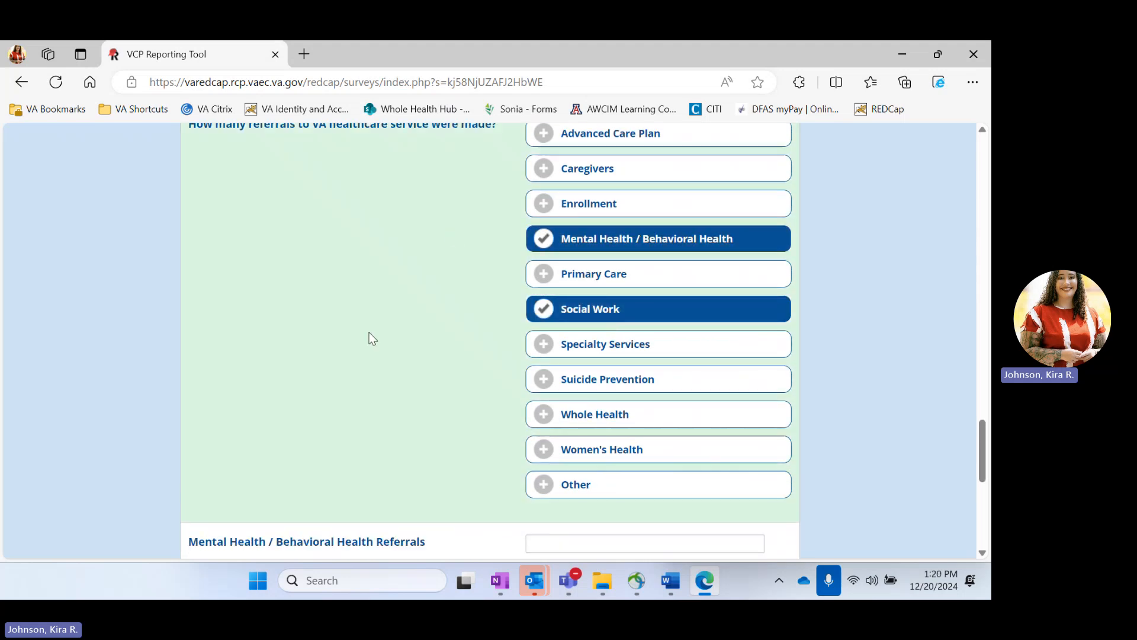
scroll(372, 338, "up", 1)
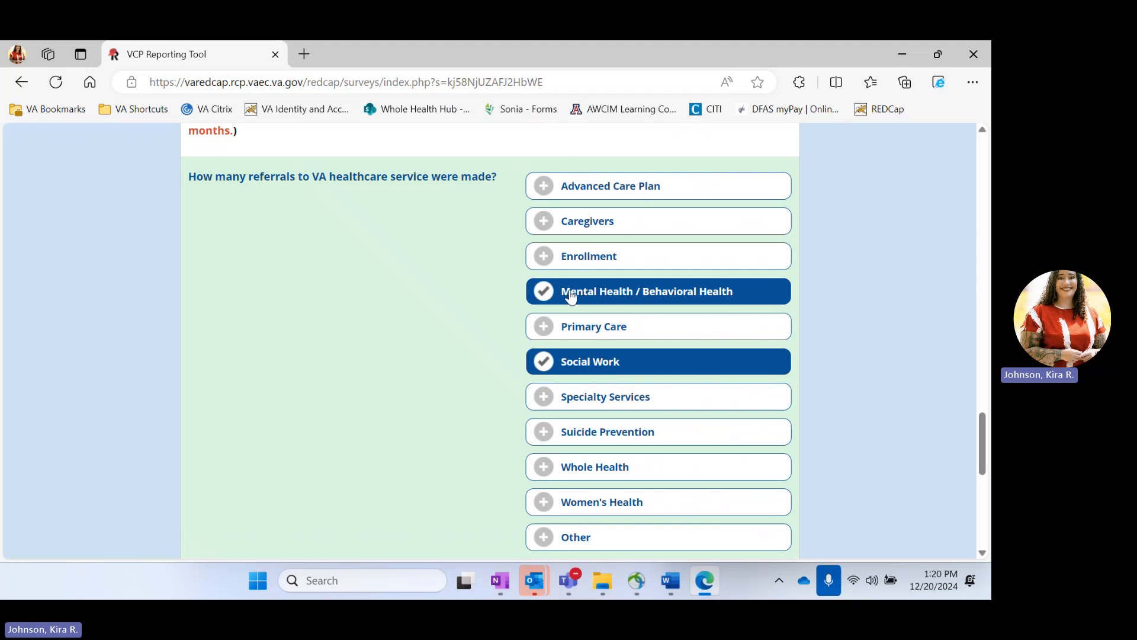
left_click(611, 258)
scroll(412, 419, "down", 5)
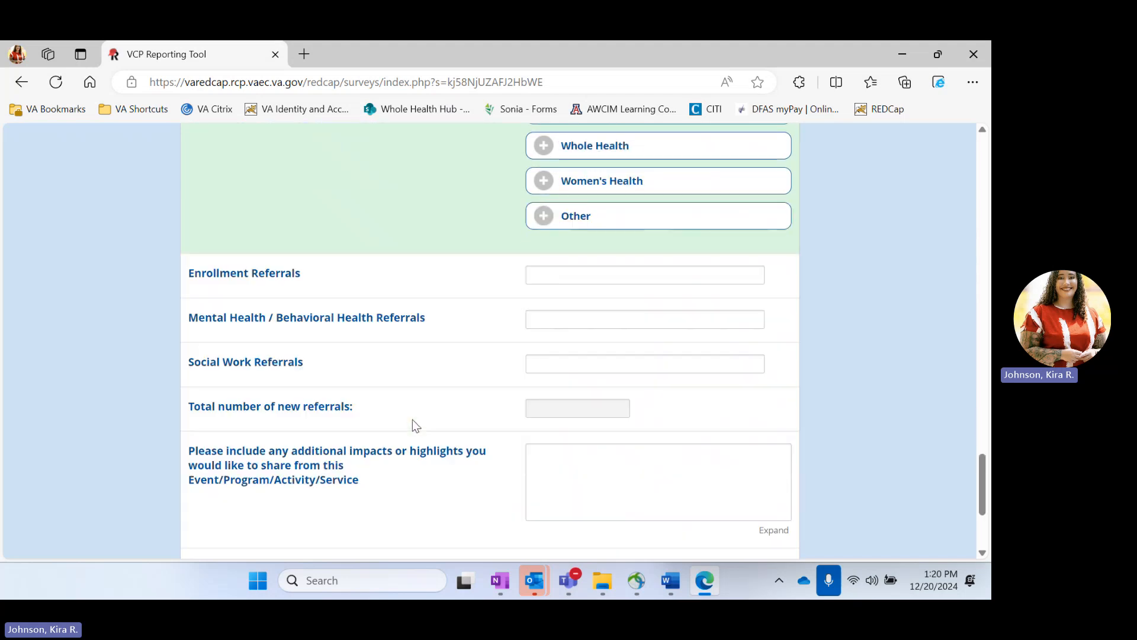
left_click(580, 279)
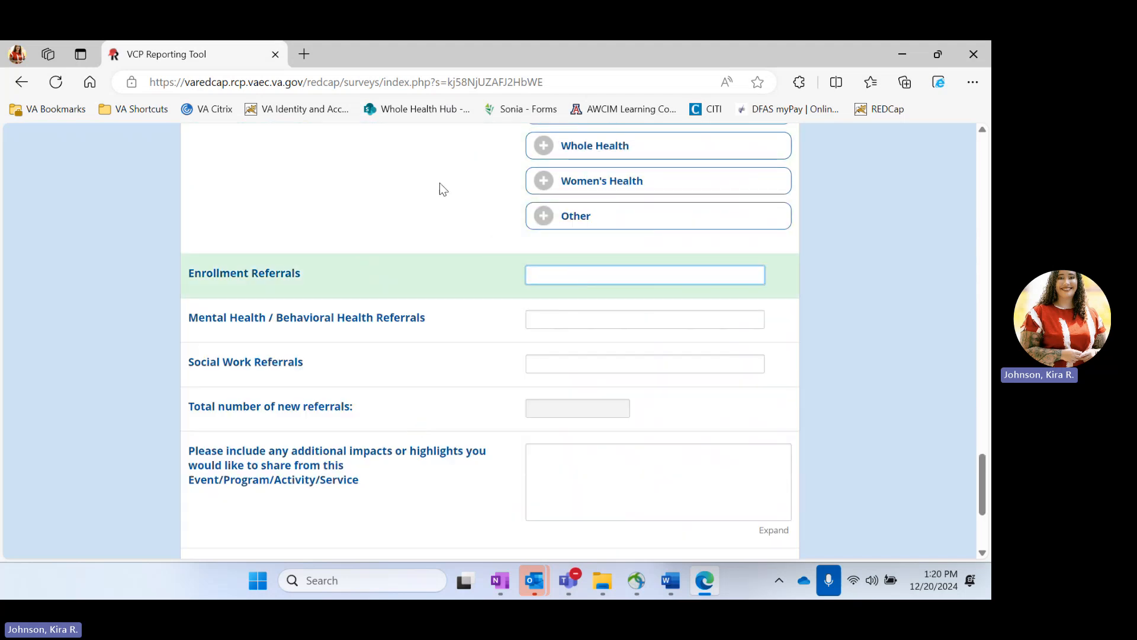
scroll(440, 182, "up", 12)
scroll(440, 189, "up", 2)
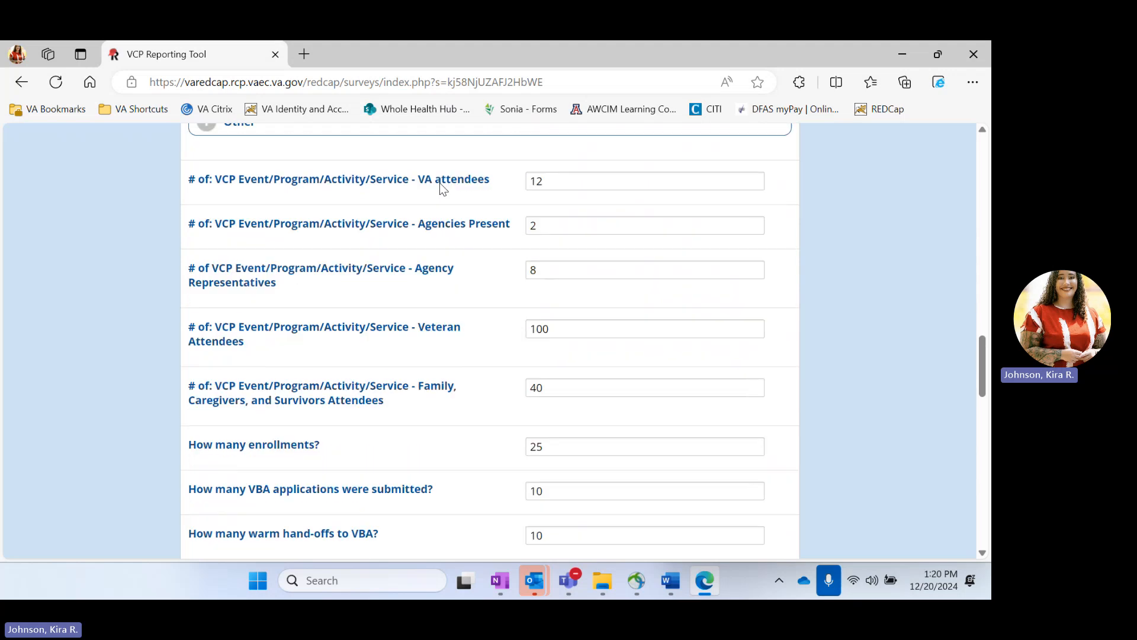
scroll(464, 403, "down", 1)
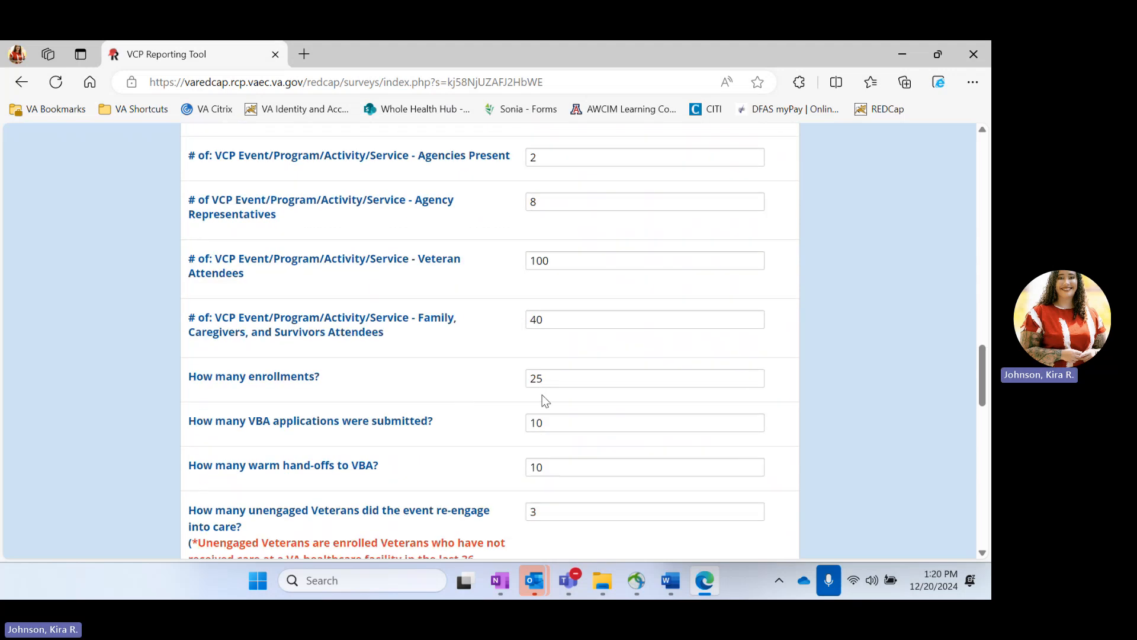
scroll(472, 402, "down", 1)
scroll(472, 401, "down", 12)
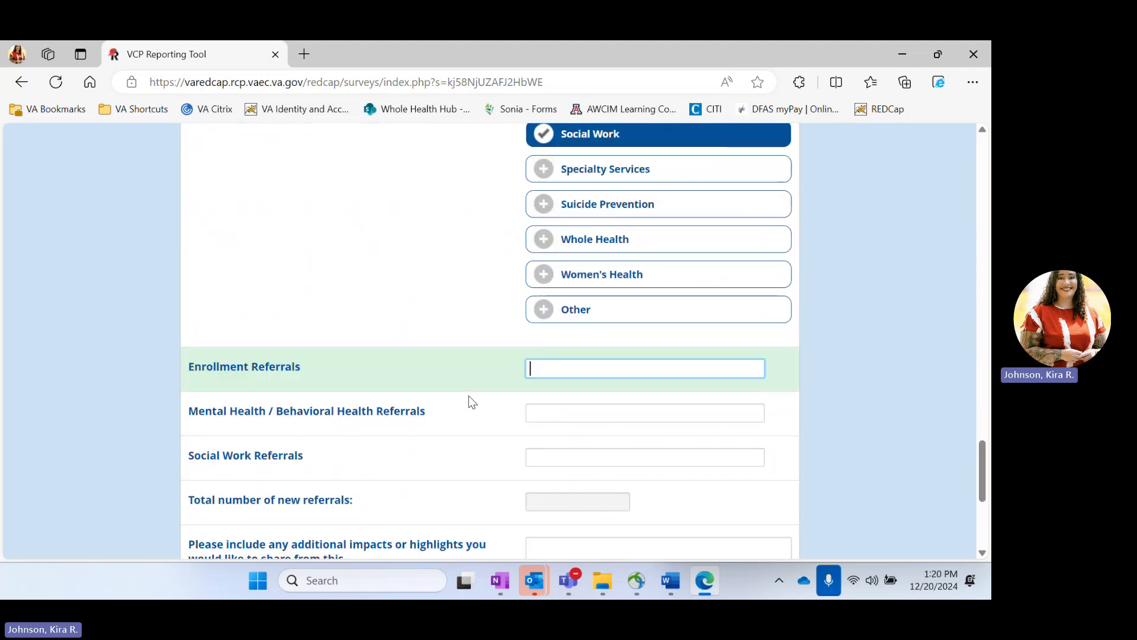
Step: Enter referrals: Enrollment 30, Mental Health 10, Social Work 20, totalling 60
type("30")
left_click(582, 409)
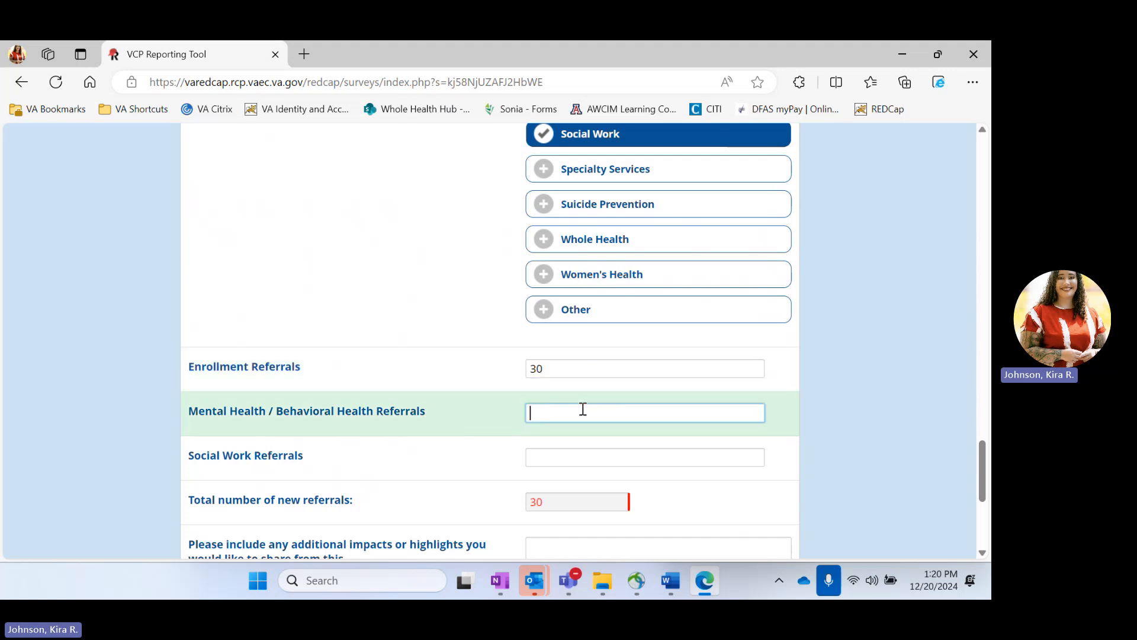
type("10")
left_click(580, 457)
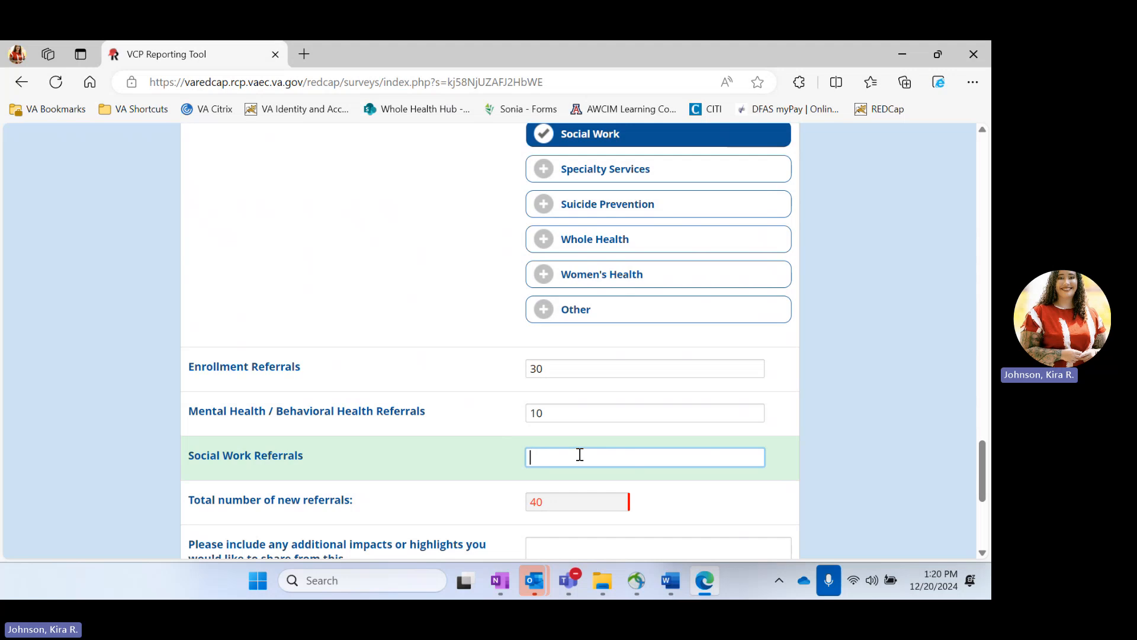
type("1")
type("20")
scroll(580, 454, "down", 2)
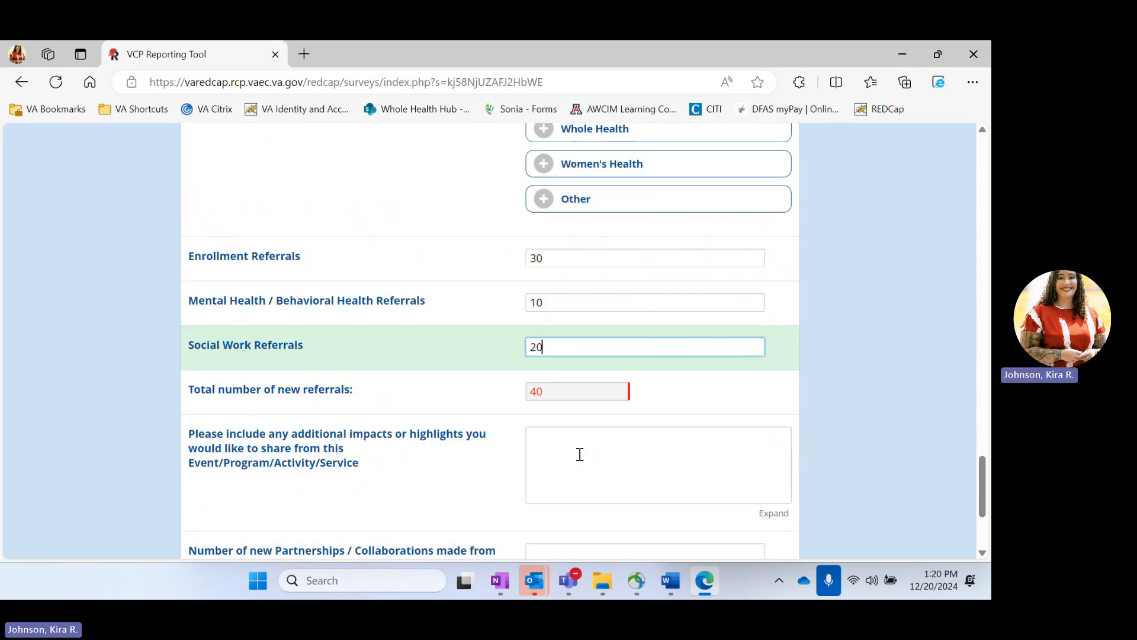
left_click(661, 392)
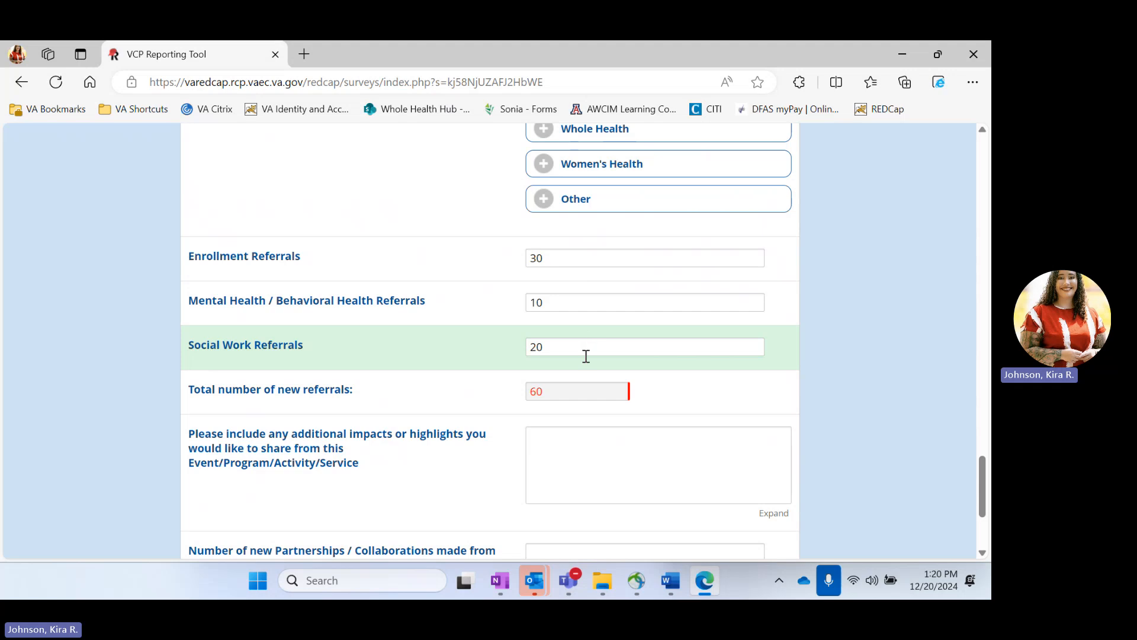
left_click(630, 469)
scroll(629, 470, "down", 2)
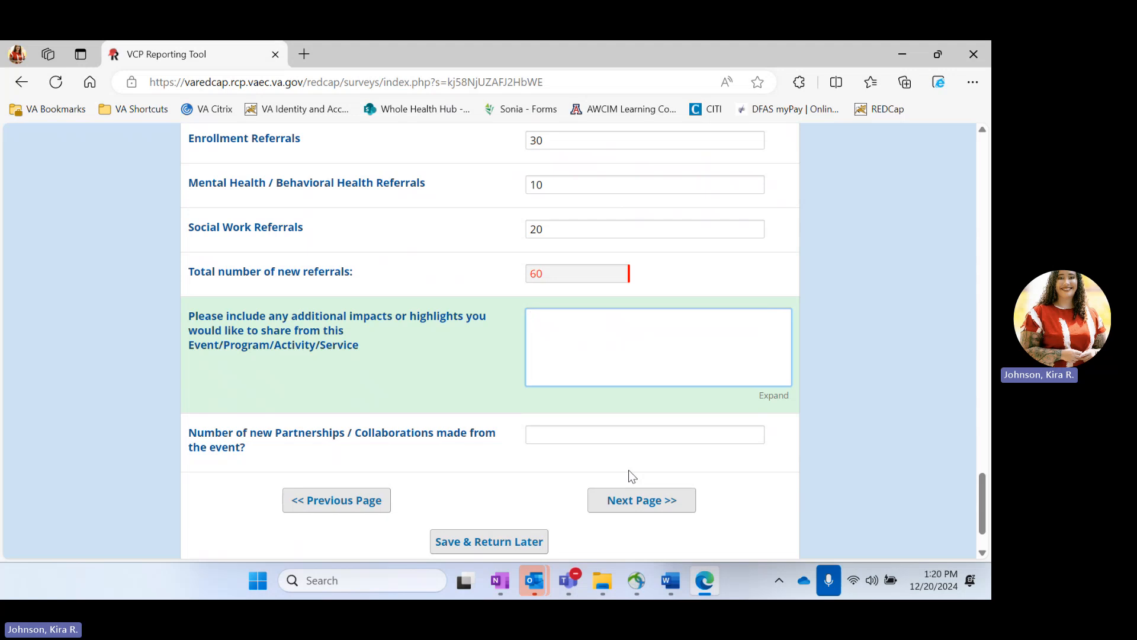
Step: Add highlight 'planning ensured smooth operation', record 2 new partnerships, and continue to the next page
type("planning ensured smooth")
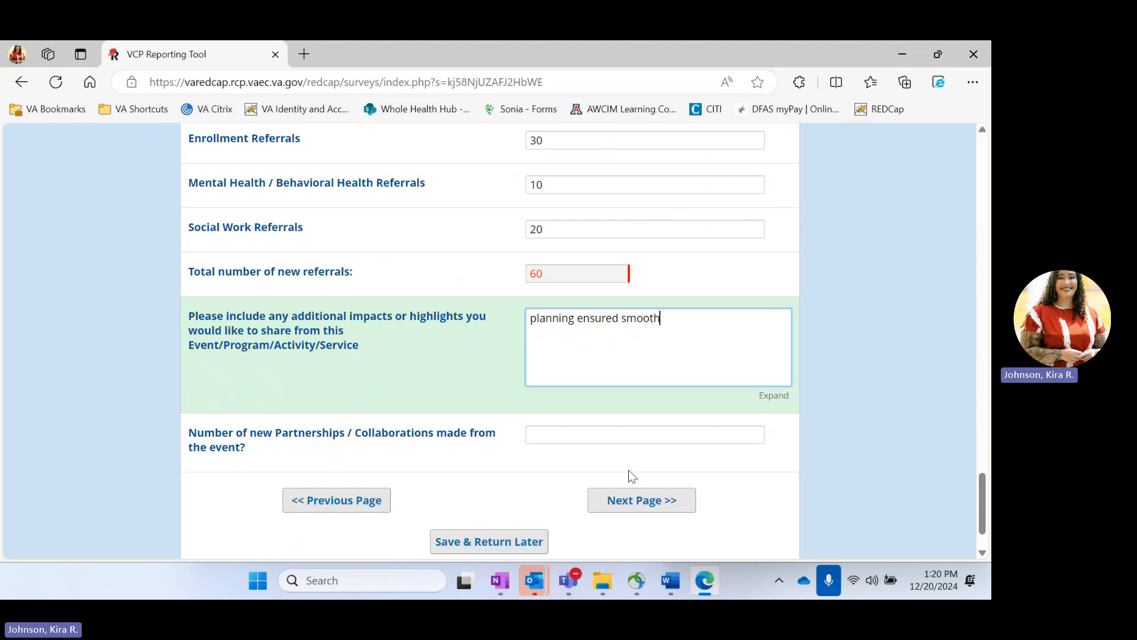
type(" operation.")
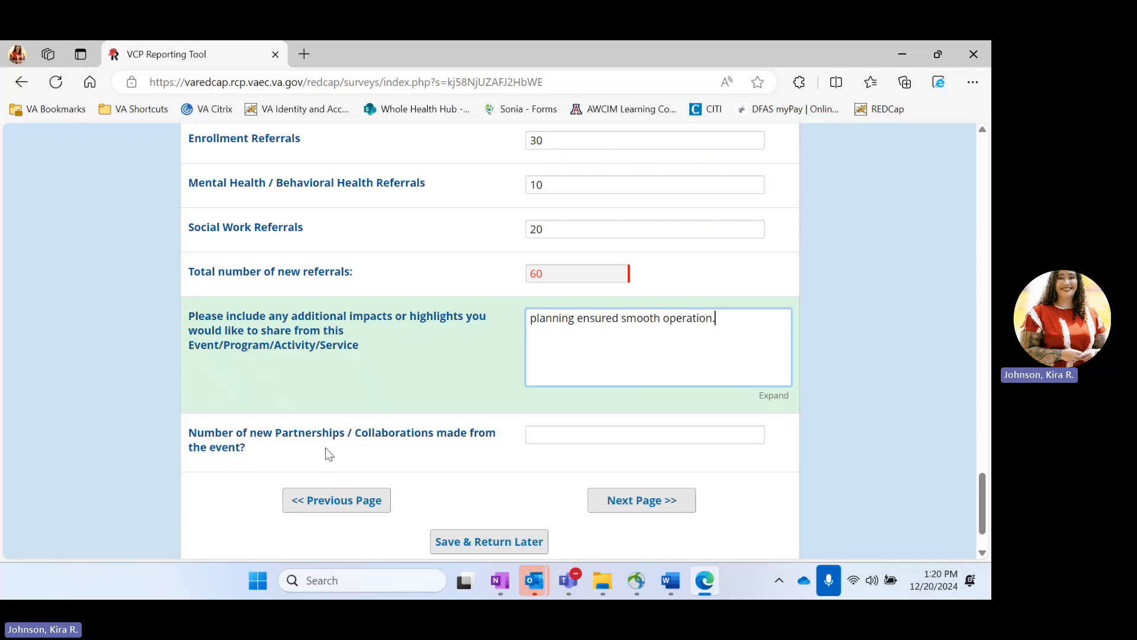
left_click(578, 433)
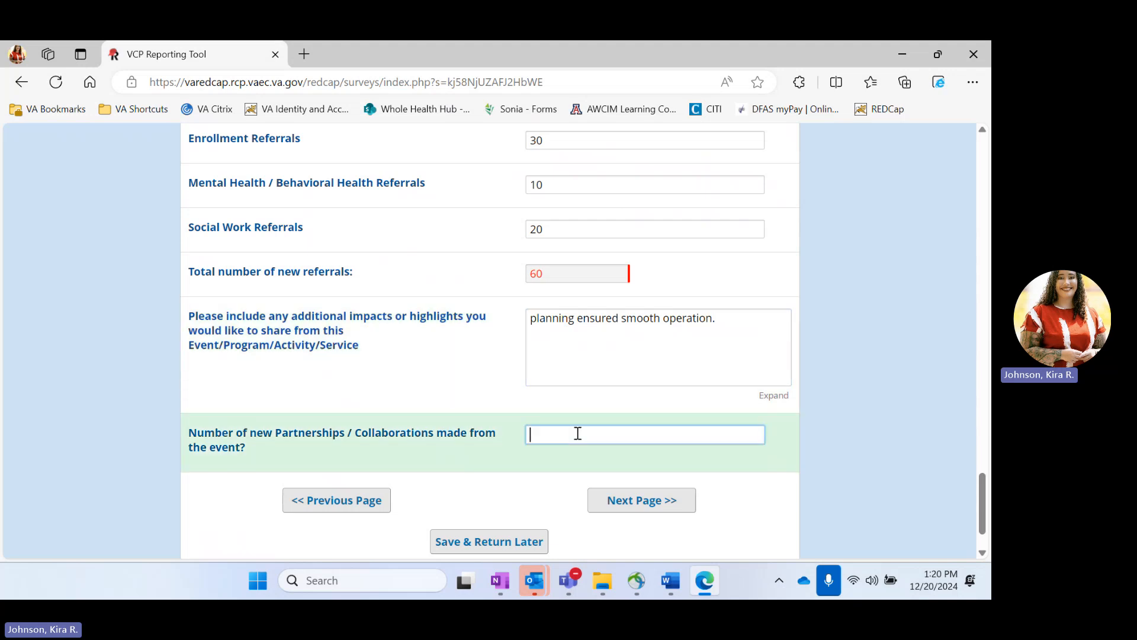
type("2")
left_click(648, 498)
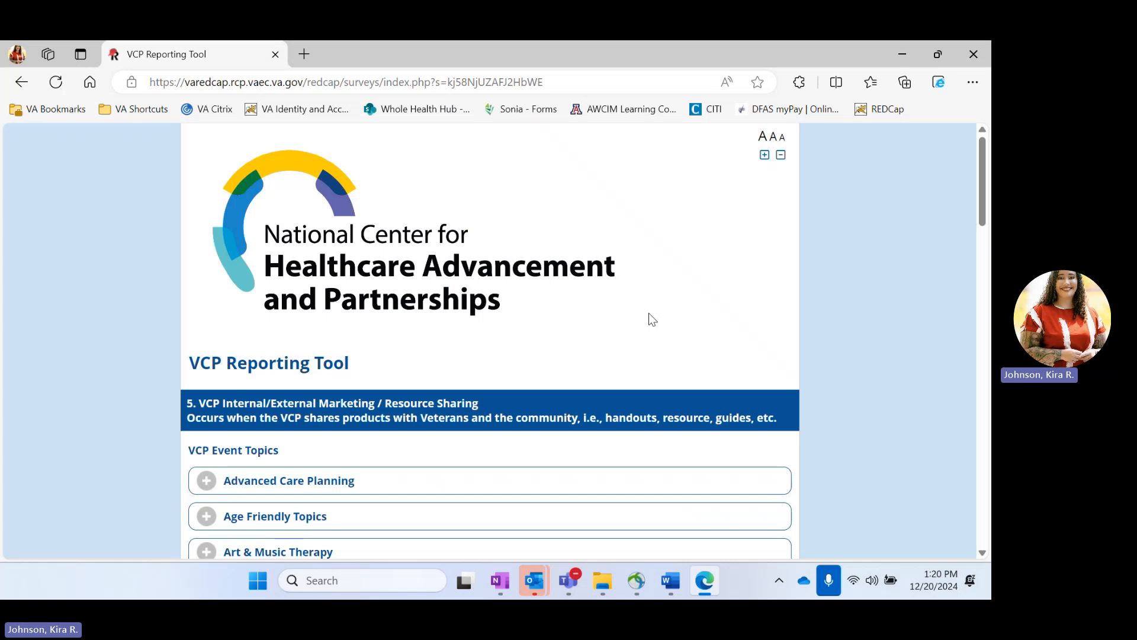
Step: Check Art & Music Therapy, Enrollment / Outreach, Creative Arts, Whole Health and Suicide Prevention topics
scroll(649, 314, "down", 4)
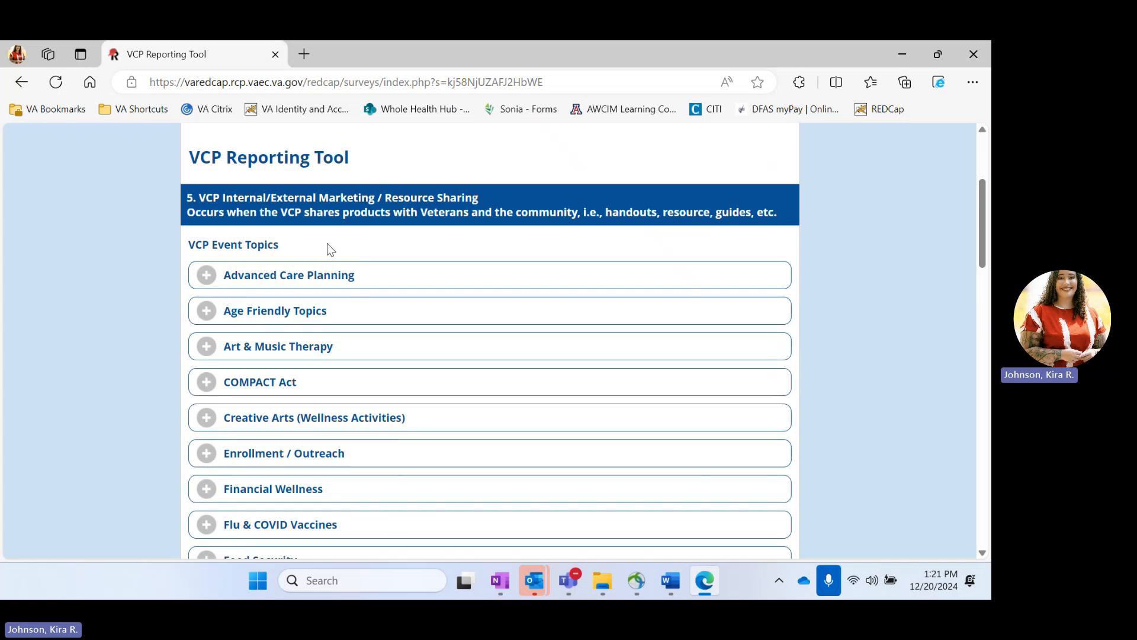
scroll(327, 249, "down", 1)
left_click(303, 285)
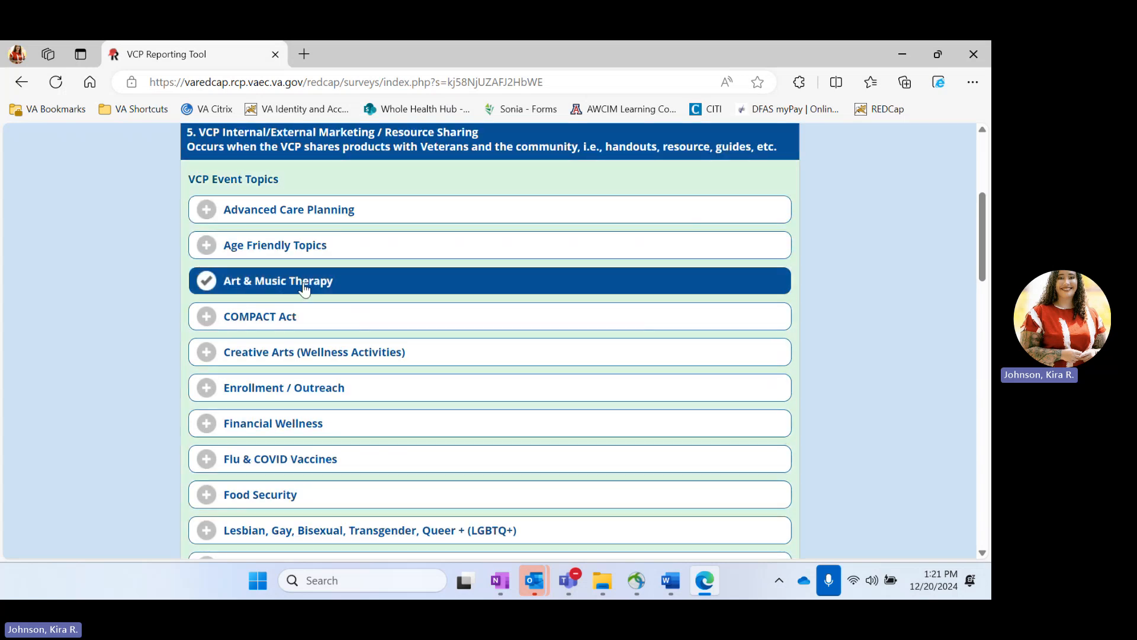
scroll(394, 287, "down", 2)
left_click(327, 236)
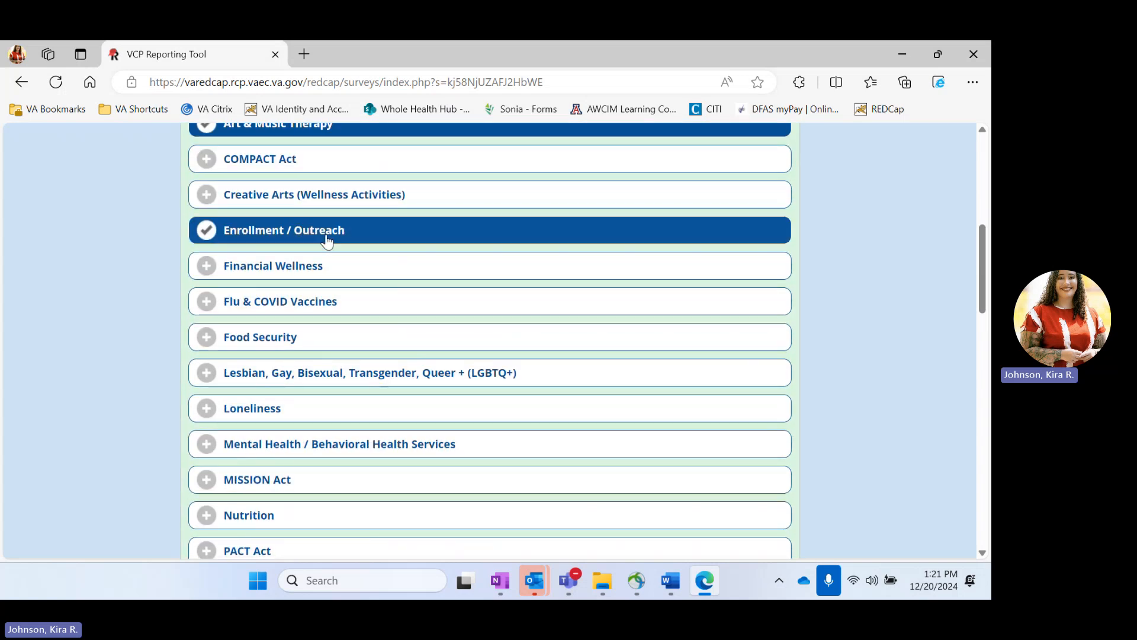
left_click(356, 196)
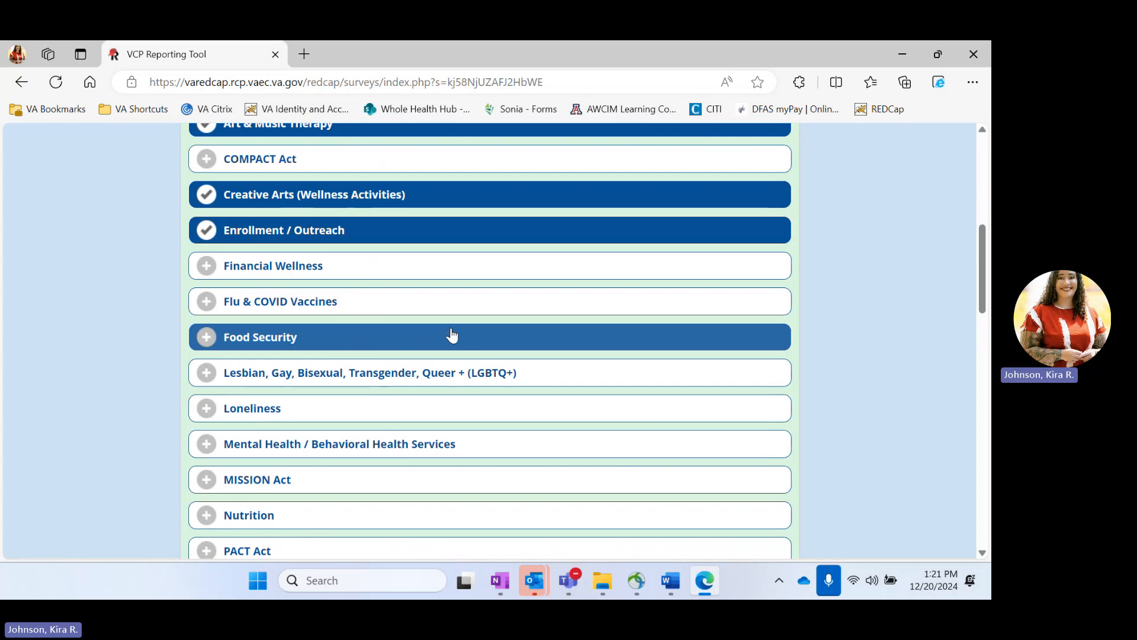
scroll(451, 335, "down", 2)
scroll(452, 335, "down", 4)
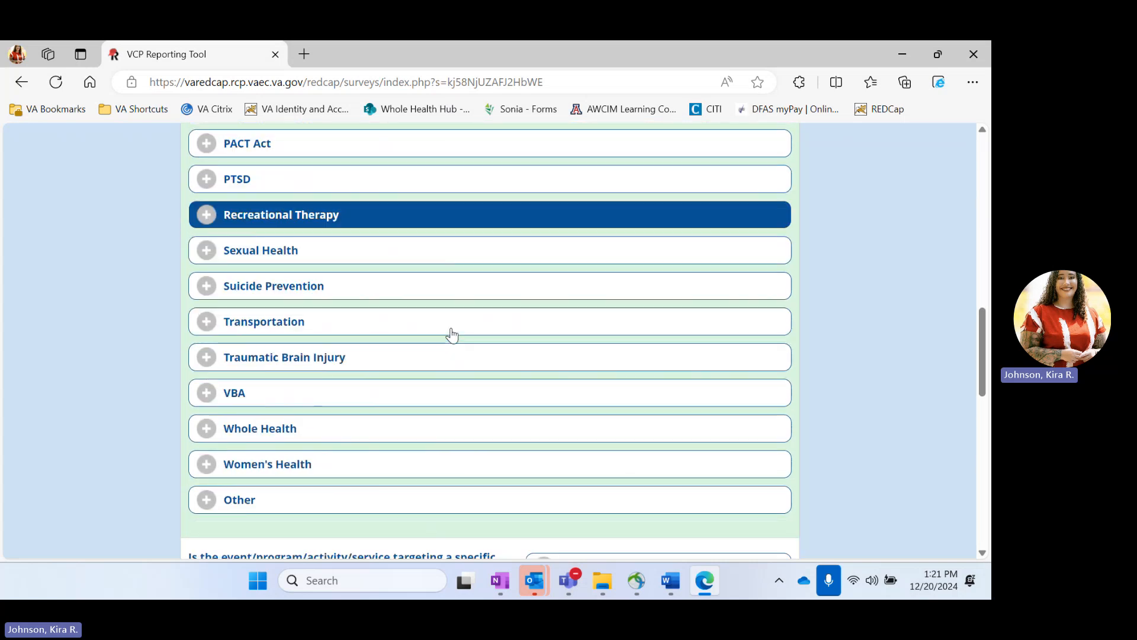
scroll(452, 335, "down", 1)
left_click(273, 352)
scroll(430, 303, "up", 2)
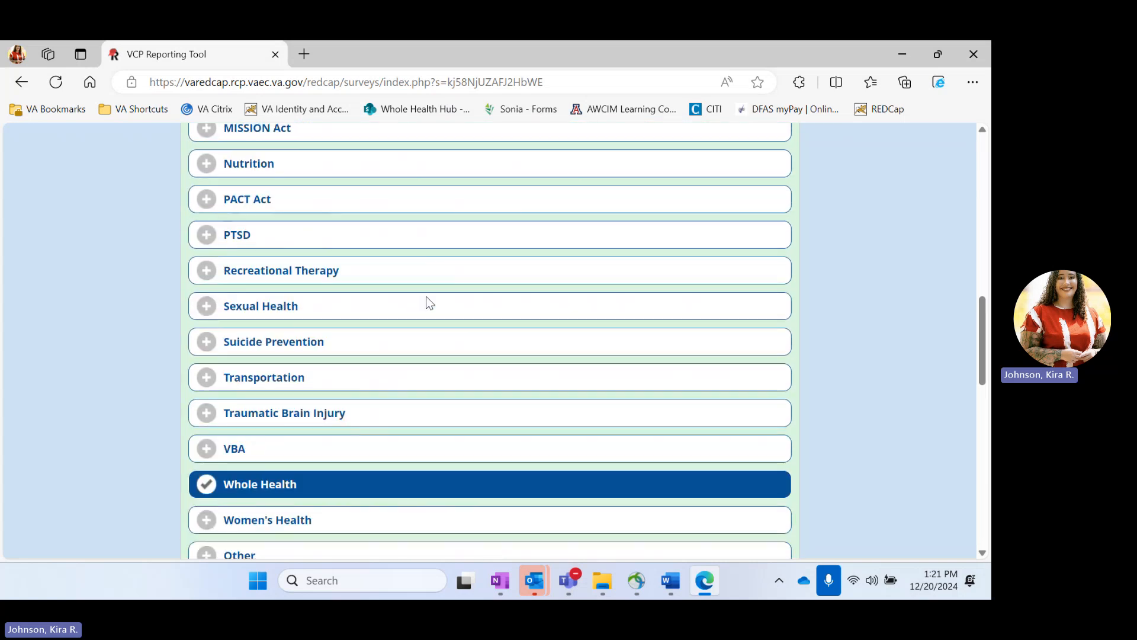
left_click(327, 348)
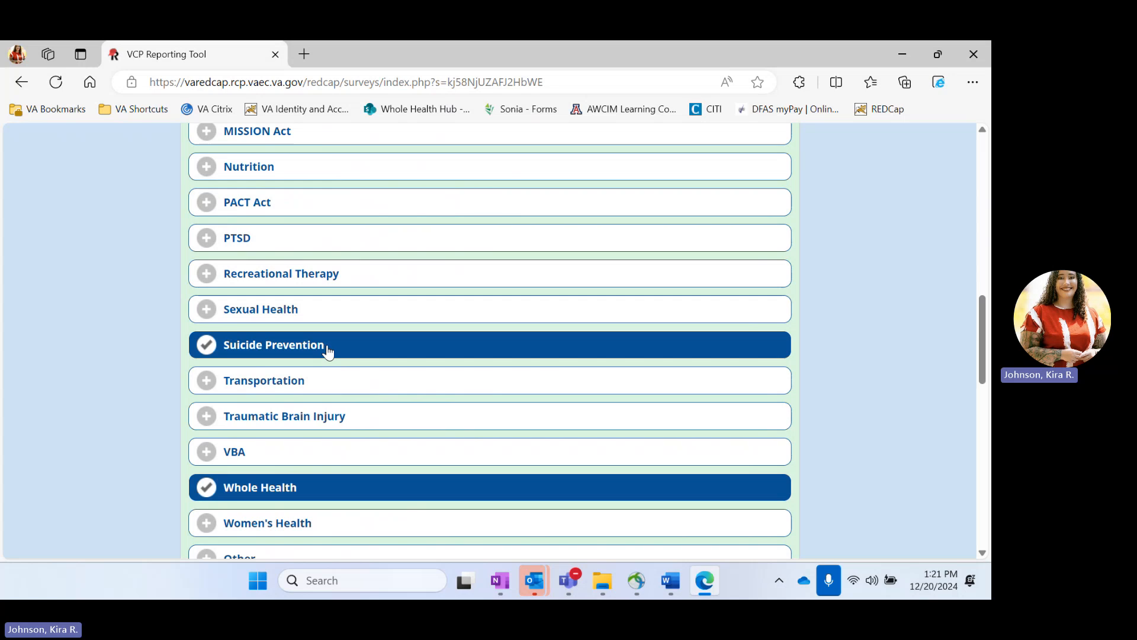
scroll(327, 348, "down", 6)
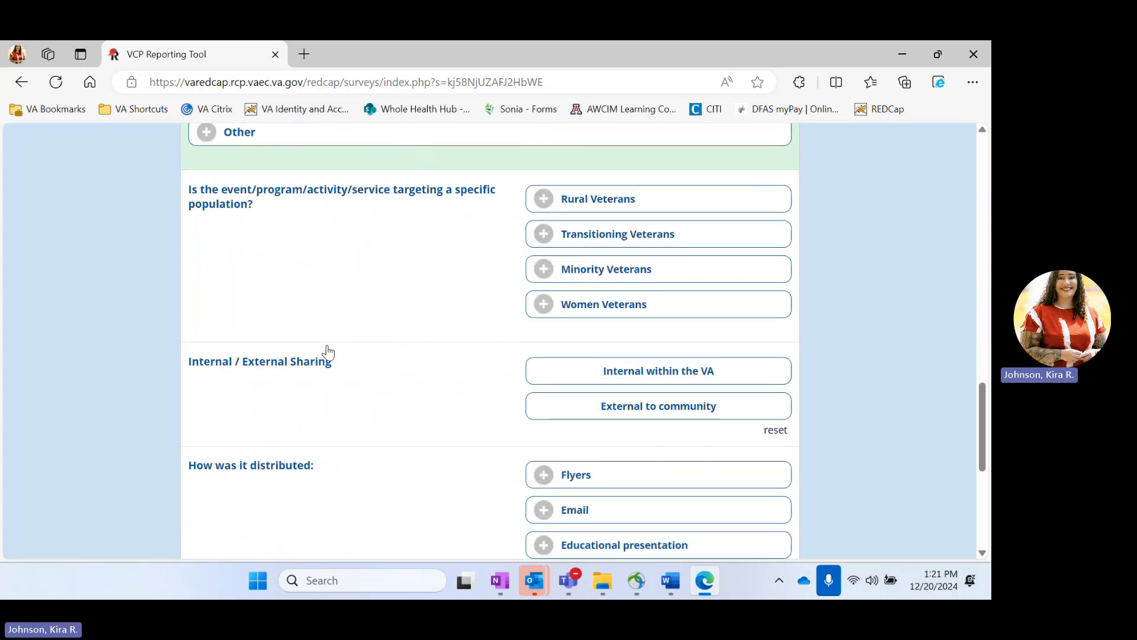
scroll(124, 255, "up", 9)
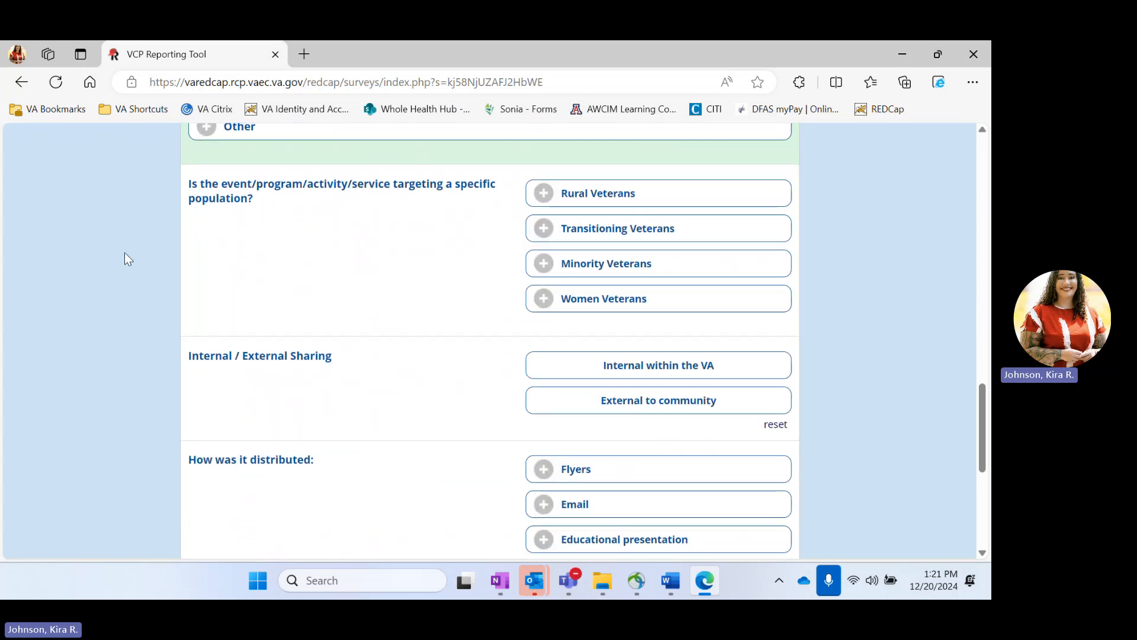
scroll(125, 254, "up", 4)
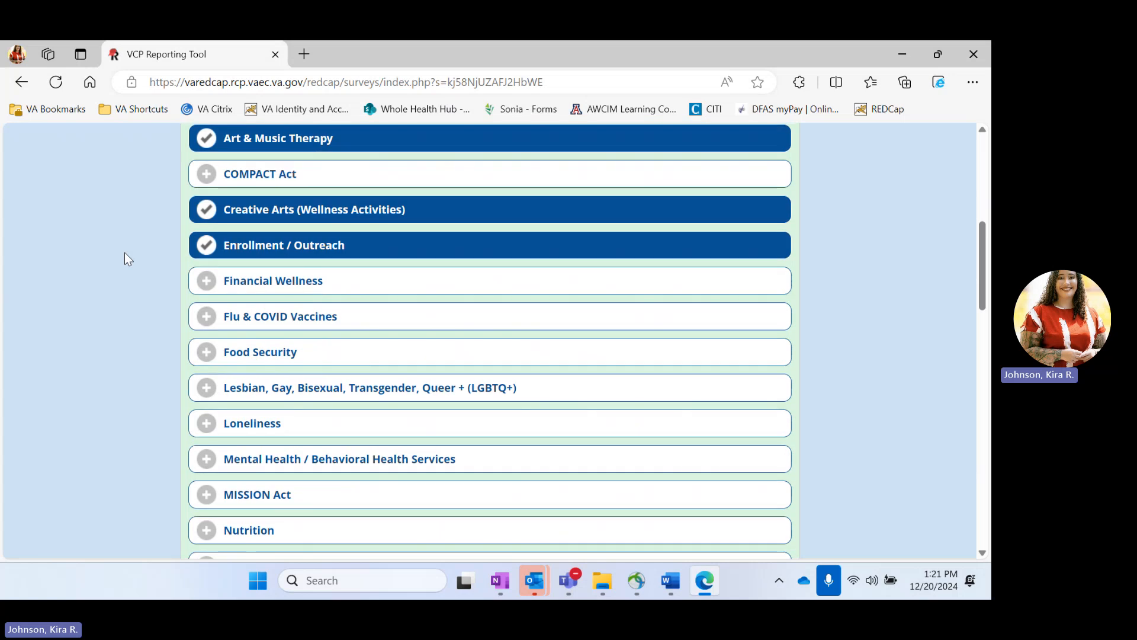
scroll(125, 252, "down", 1)
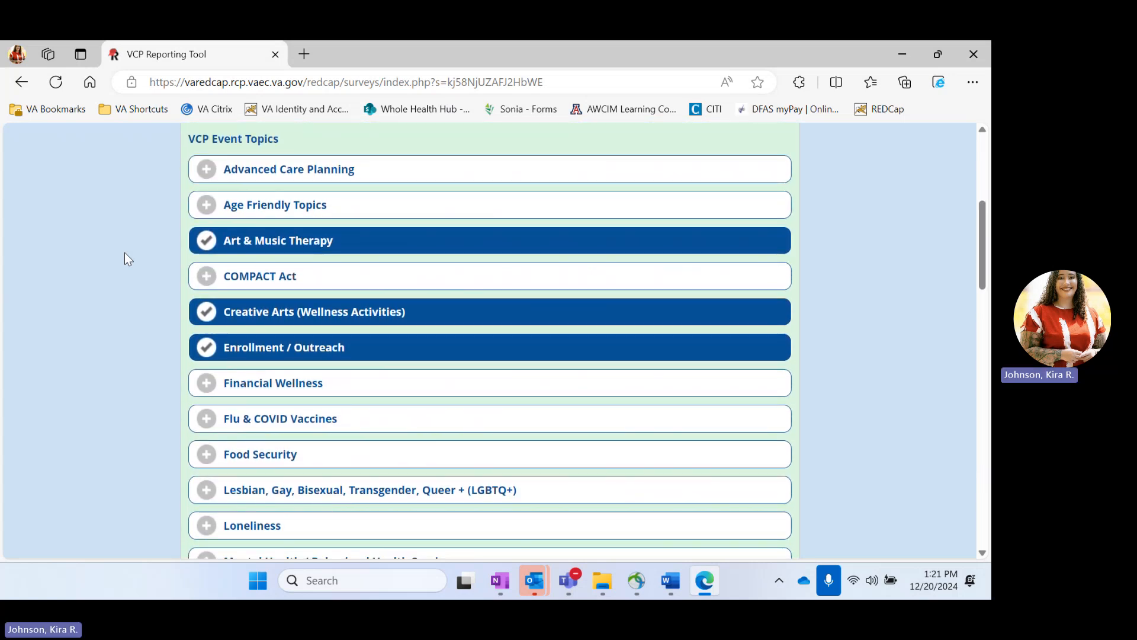
scroll(124, 252, "down", 2)
scroll(124, 253, "down", 6)
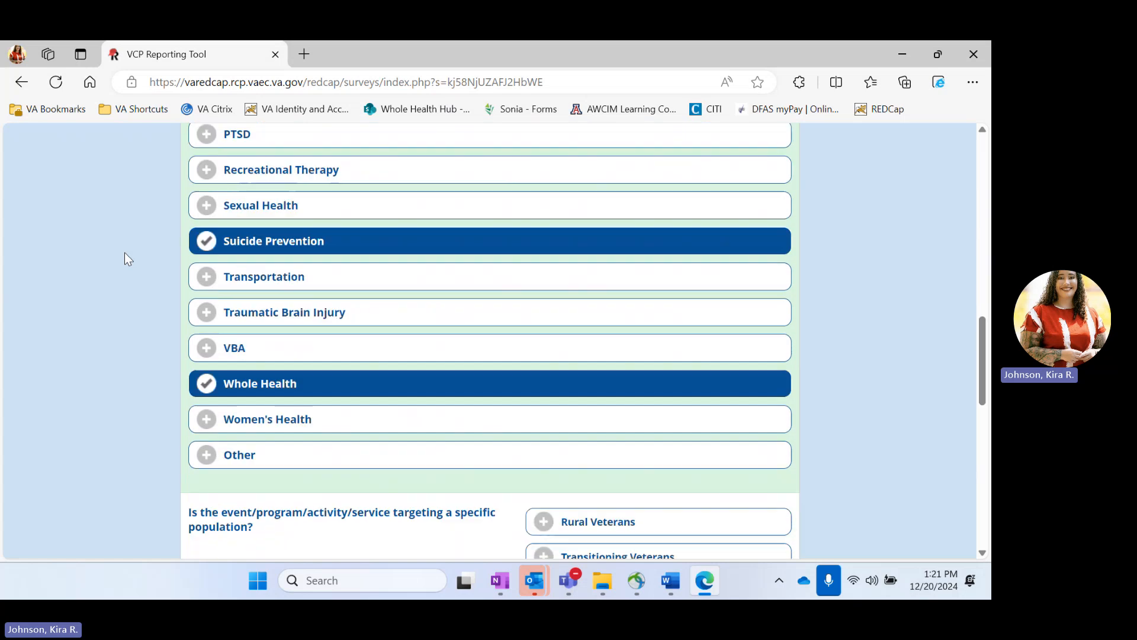
scroll(124, 252, "down", 4)
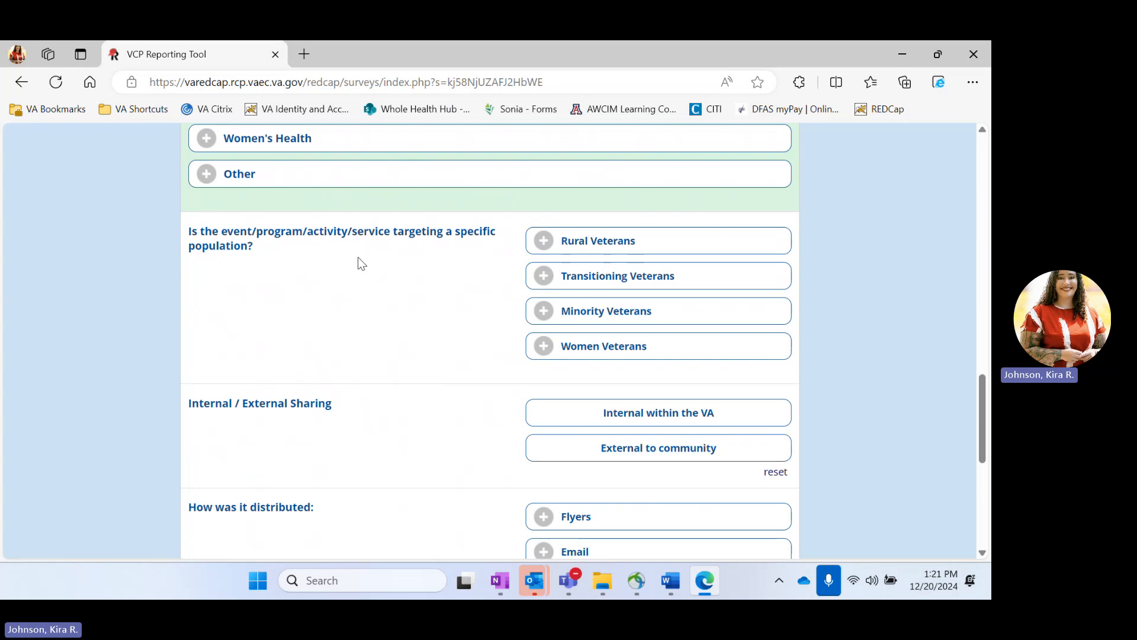
Step: Target Women Veterans and set the sharing to external to community
left_click(627, 349)
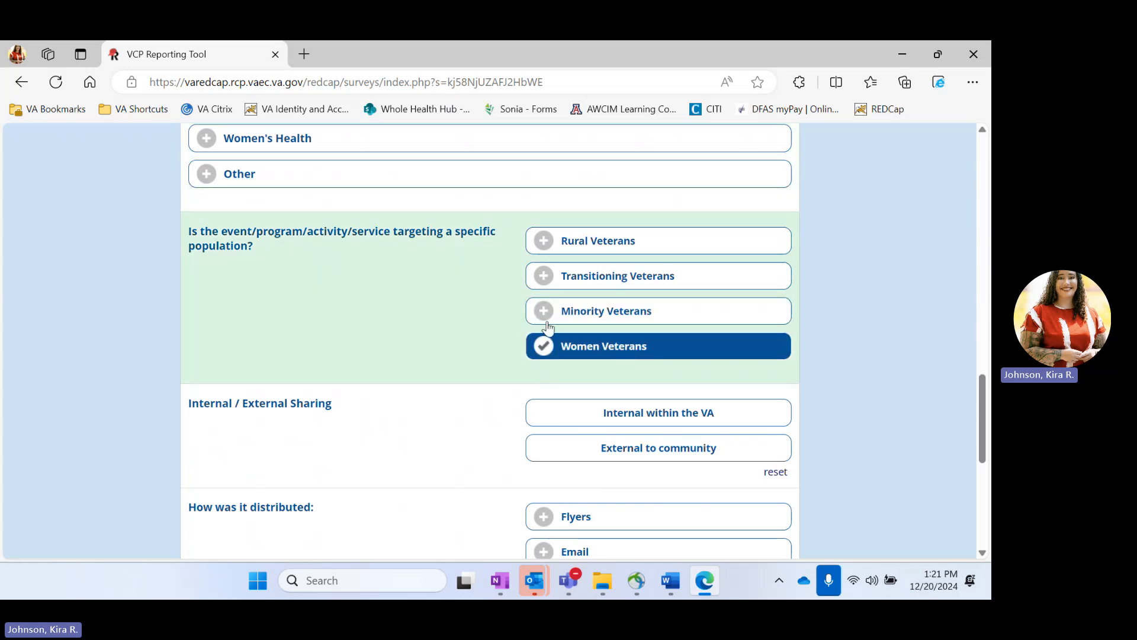
scroll(442, 237, "down", 1)
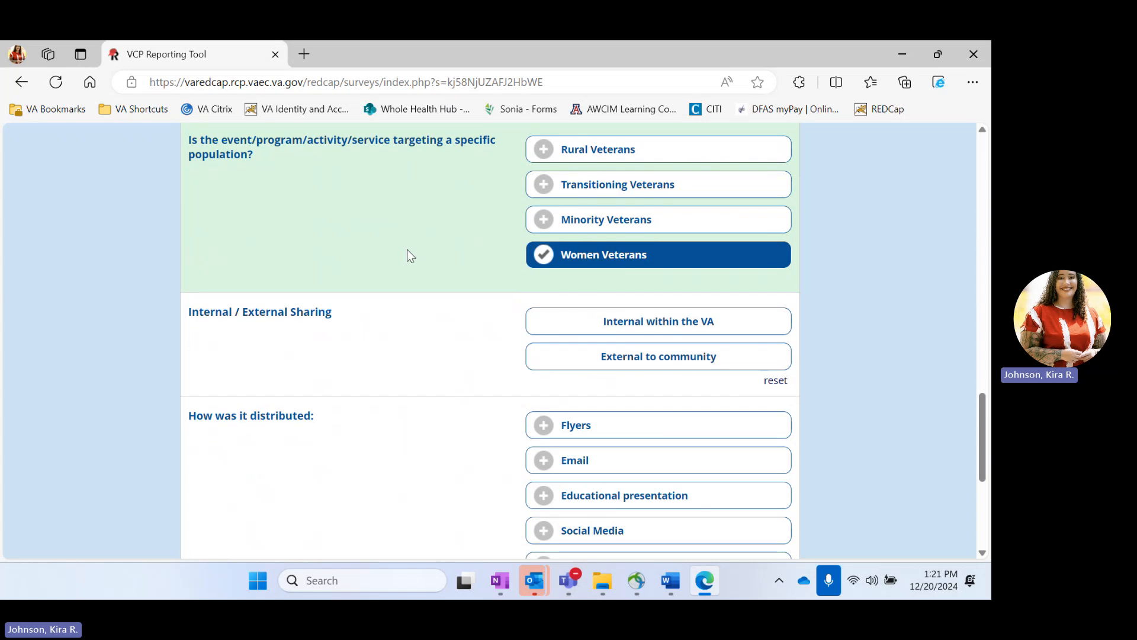
left_click(621, 368)
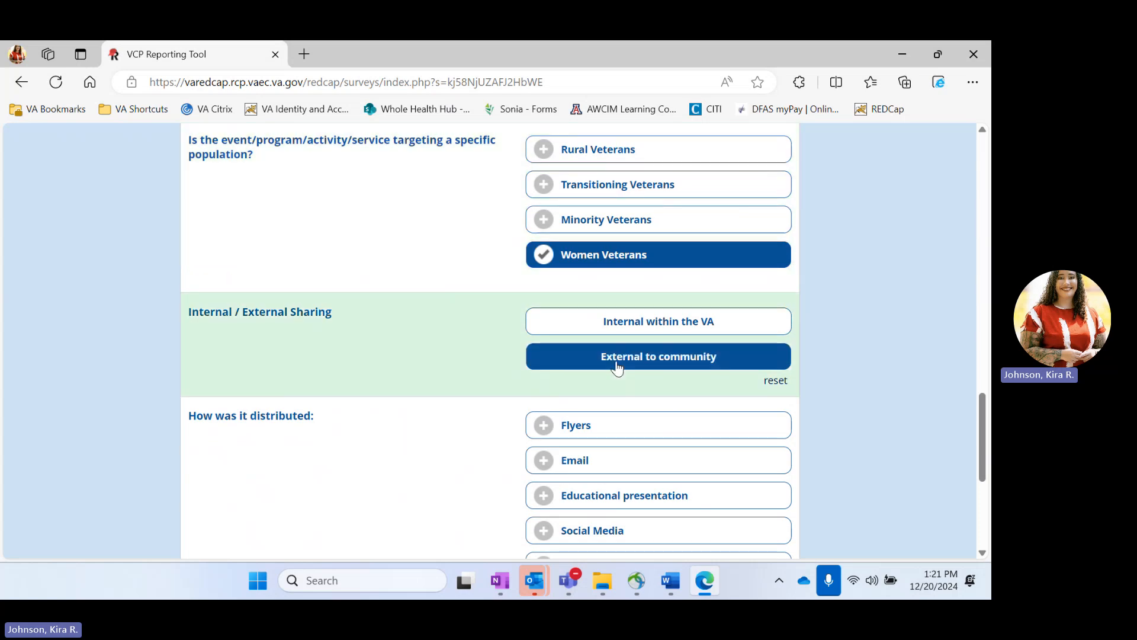
scroll(385, 382, "down", 3)
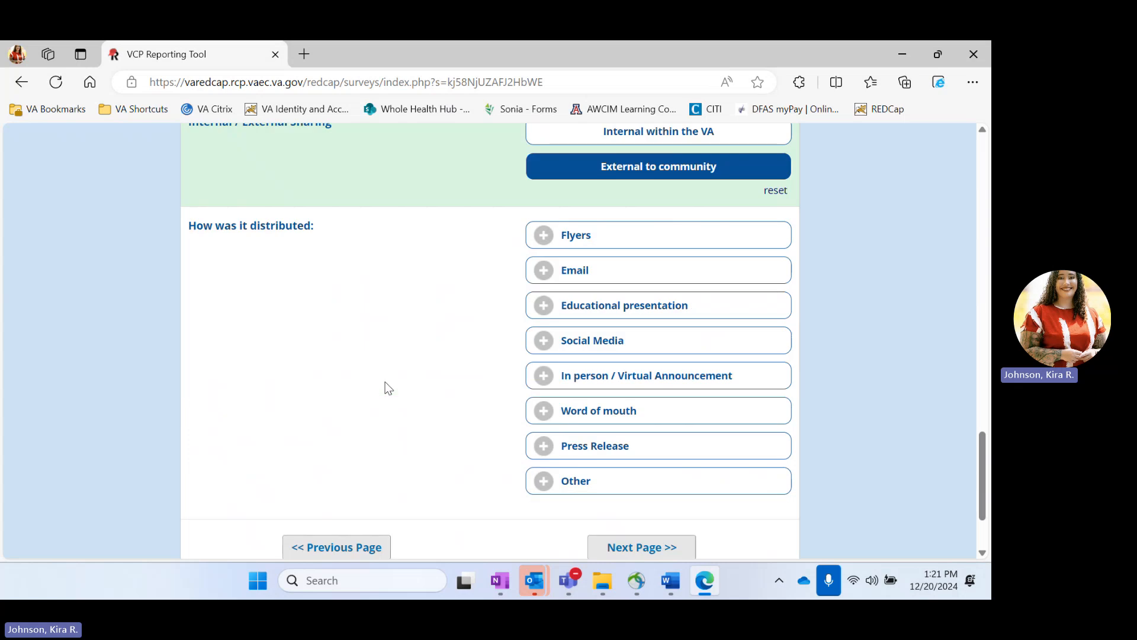
Step: Check Flyers, In person / Virtual Announcement and Word of mouth as distribution methods
left_click(577, 194)
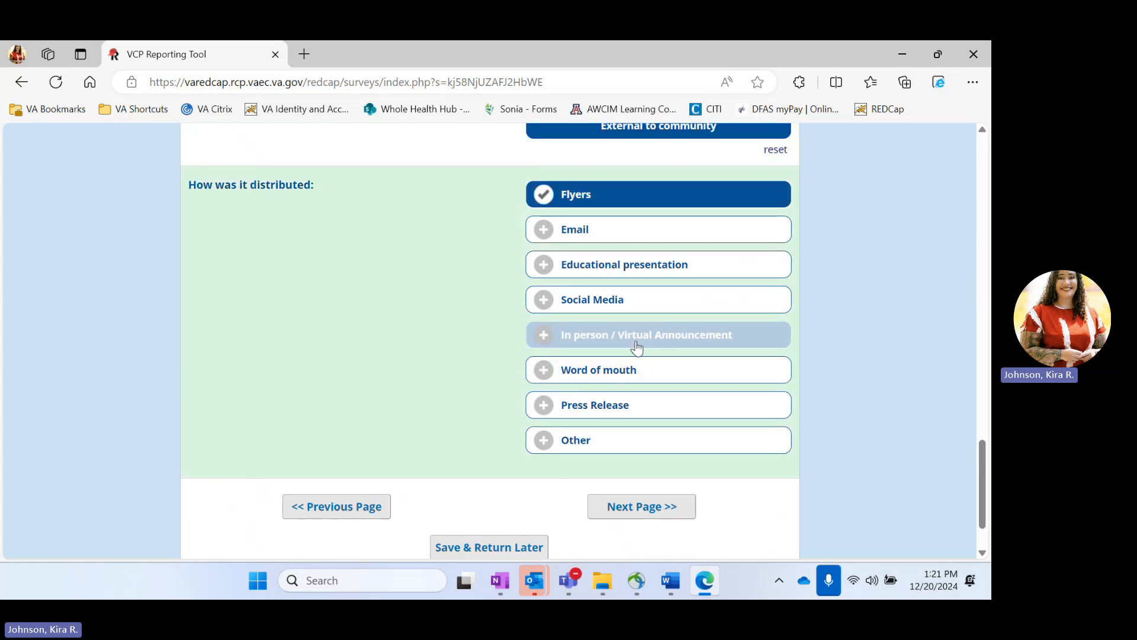
left_click(705, 339)
left_click(627, 389)
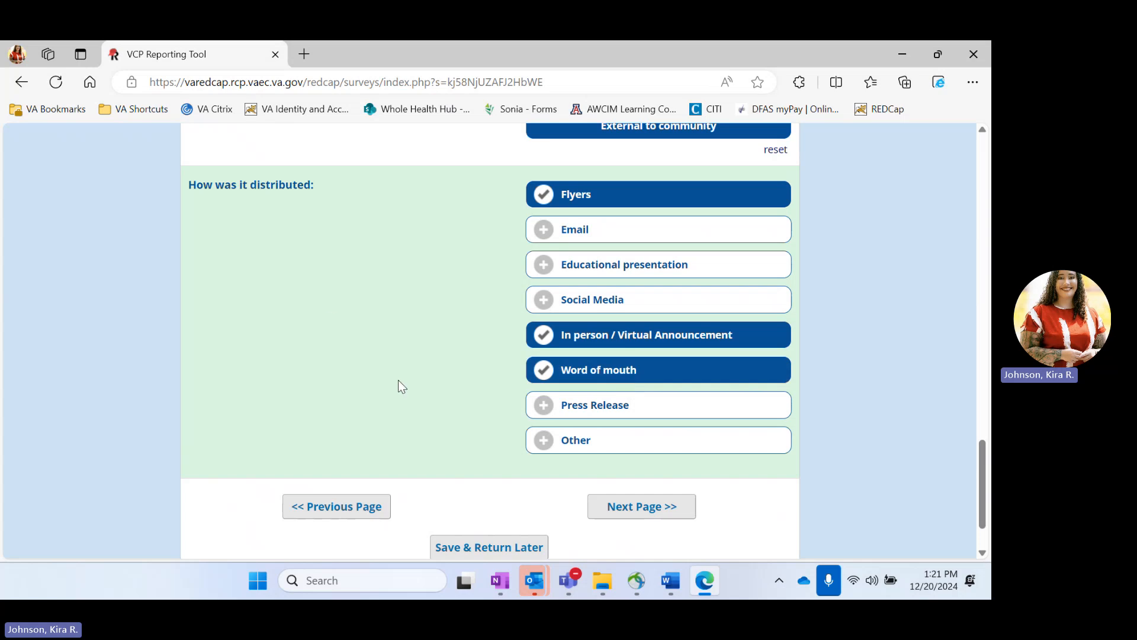
scroll(419, 436, "down", 2)
Step: Advance to section 6 and enter 1 age-friendly agency and 1 Whole Health count
left_click(679, 433)
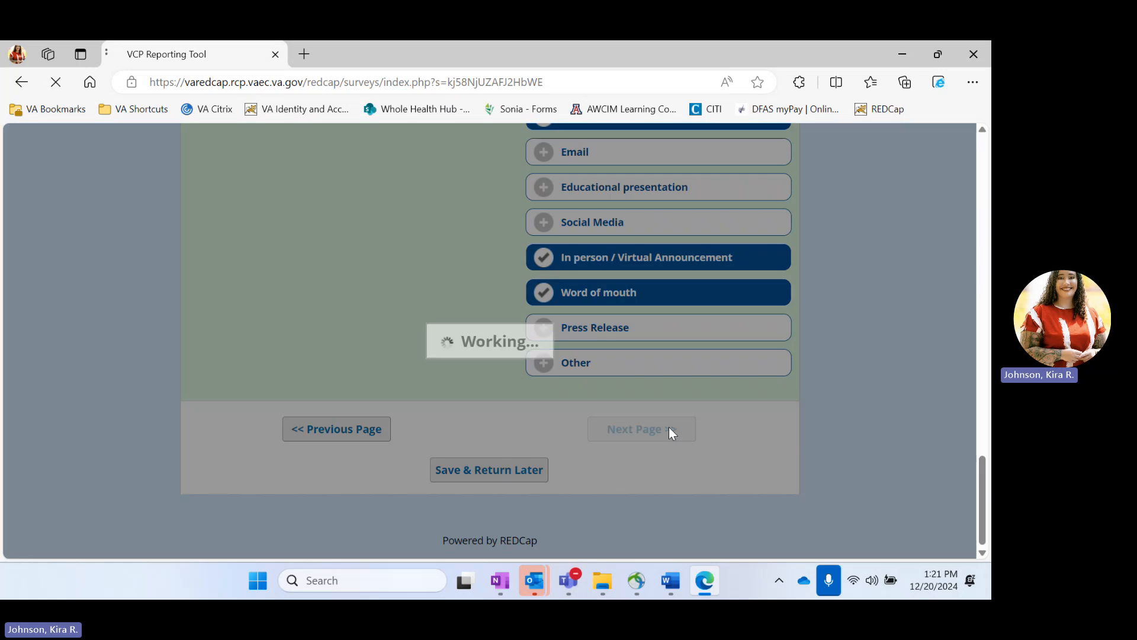
scroll(454, 349, "down", 3)
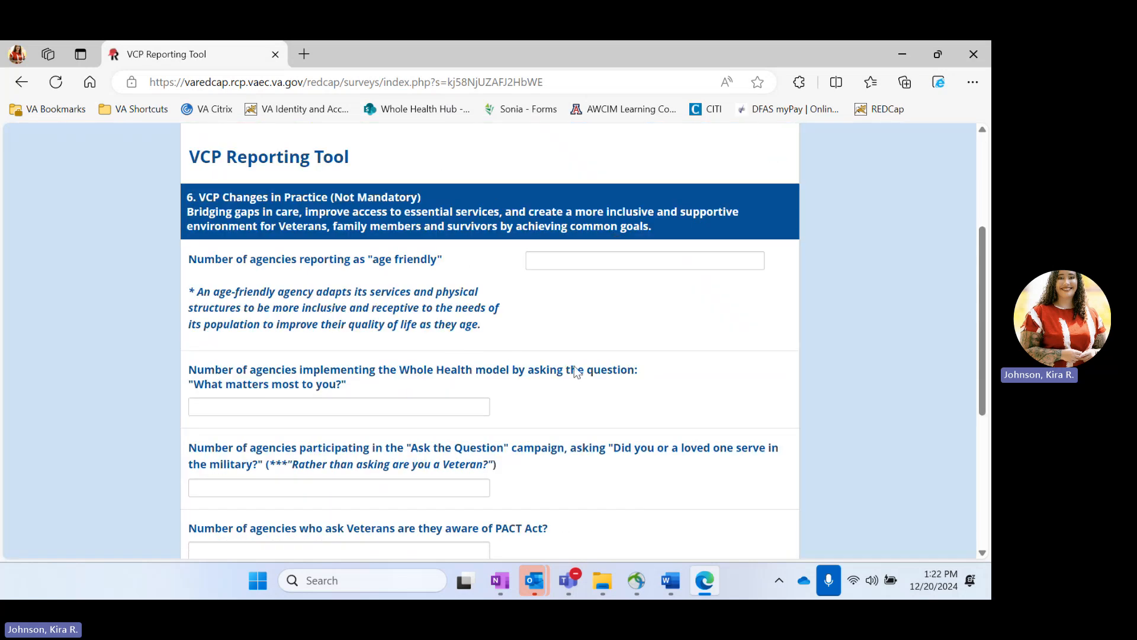
scroll(575, 369, "down", 5)
scroll(575, 370, "up", 5)
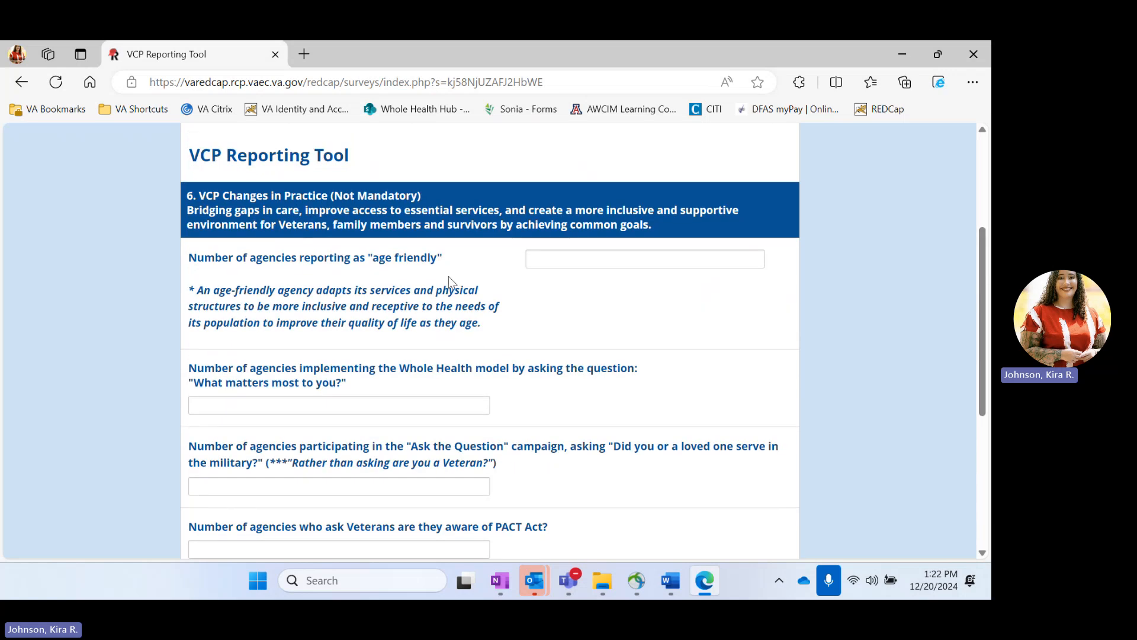
left_click(553, 261)
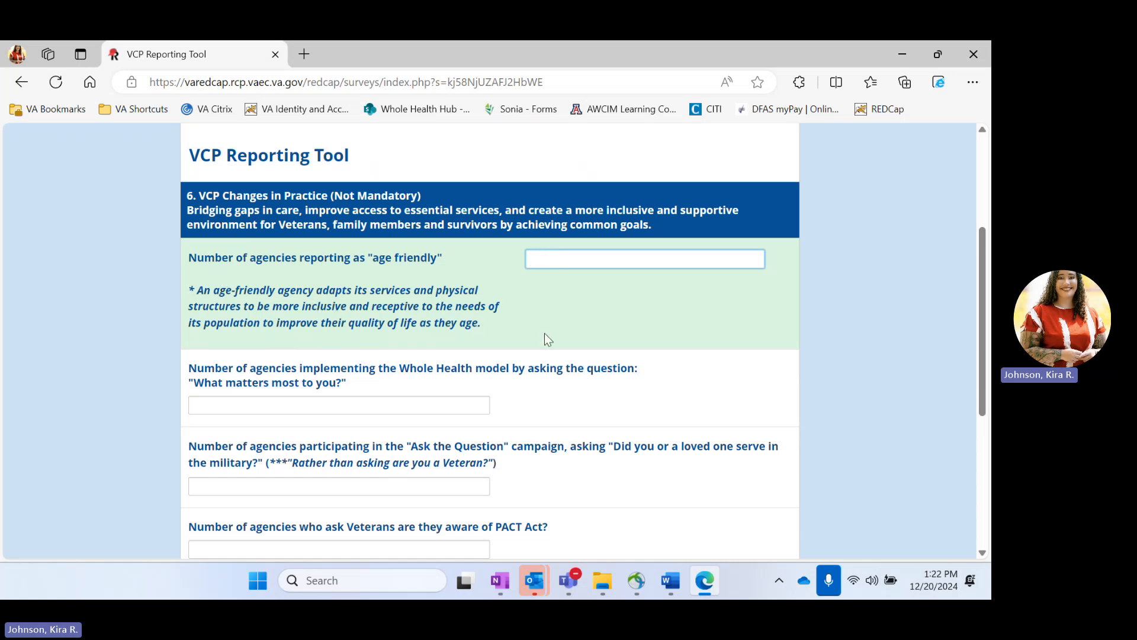
type("1")
scroll(551, 332, "down", 1)
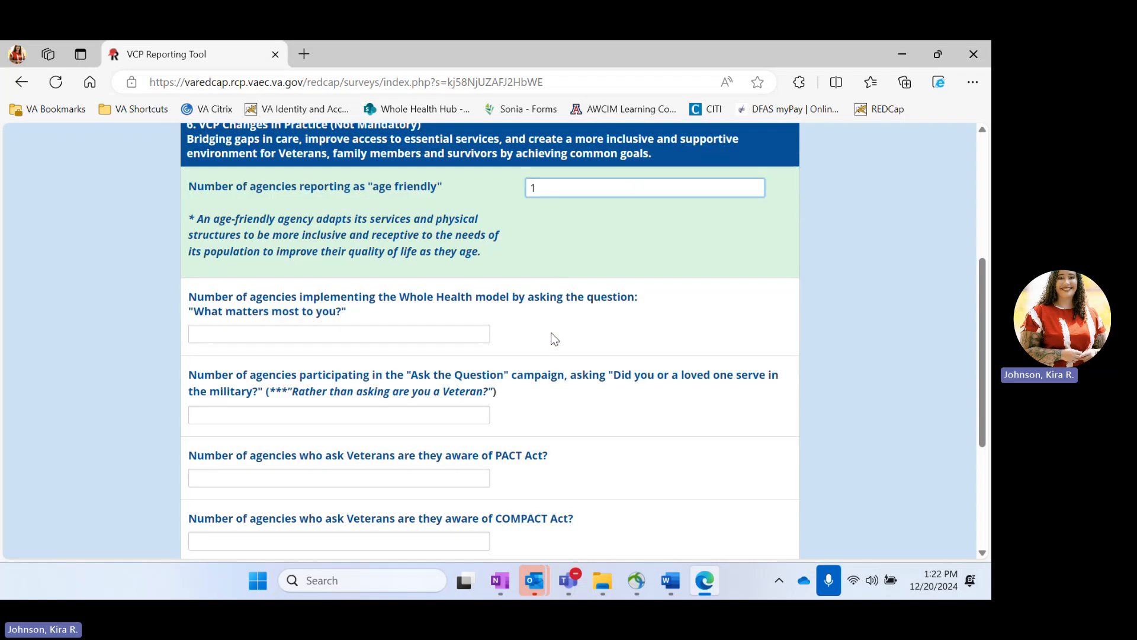
left_click(364, 328)
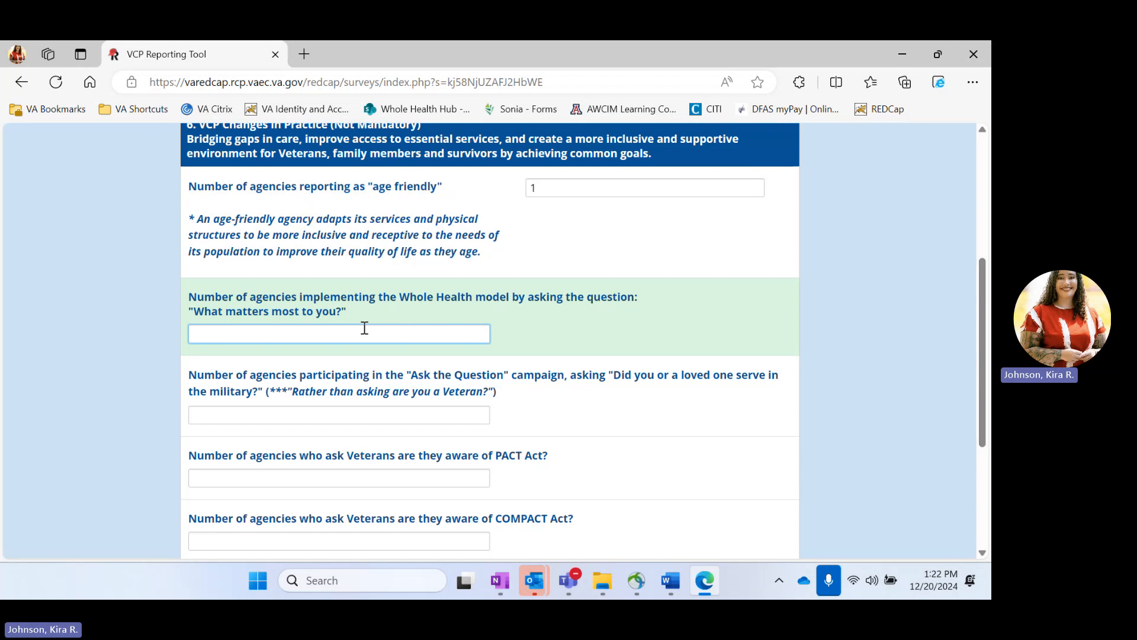
type("1")
Step: Enter 3 for Ask the Question and 1 each for PACT, COMPACT and MISSION Act
left_click(347, 409)
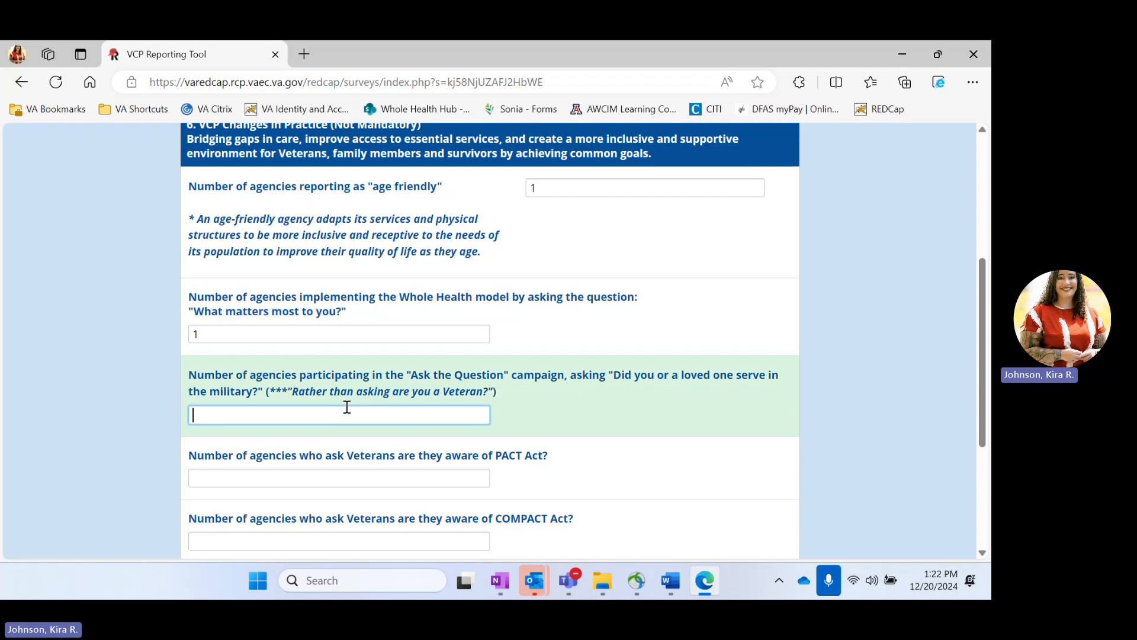
scroll(347, 408, "down", 2)
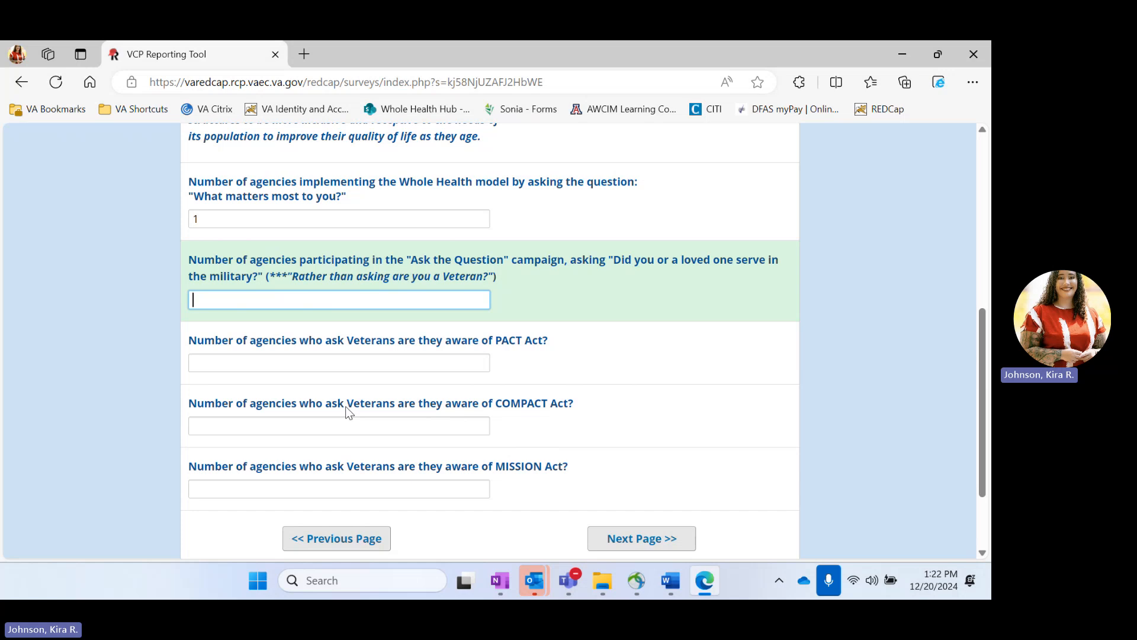
type("3")
left_click(299, 364)
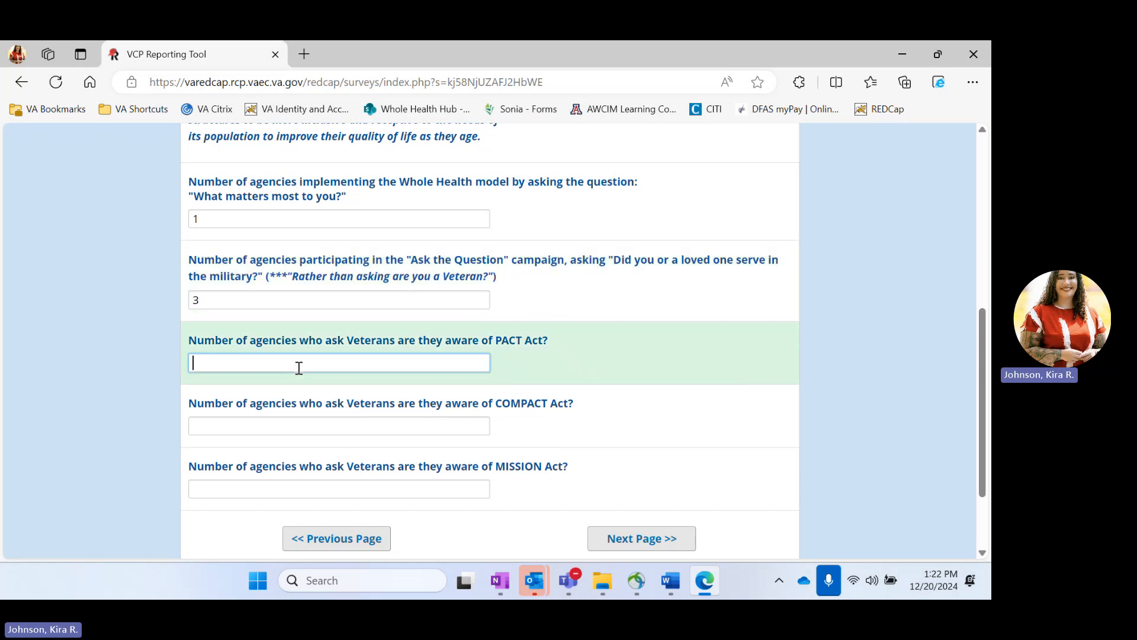
type("1")
left_click(318, 424)
type("1")
left_click(360, 484)
type("1")
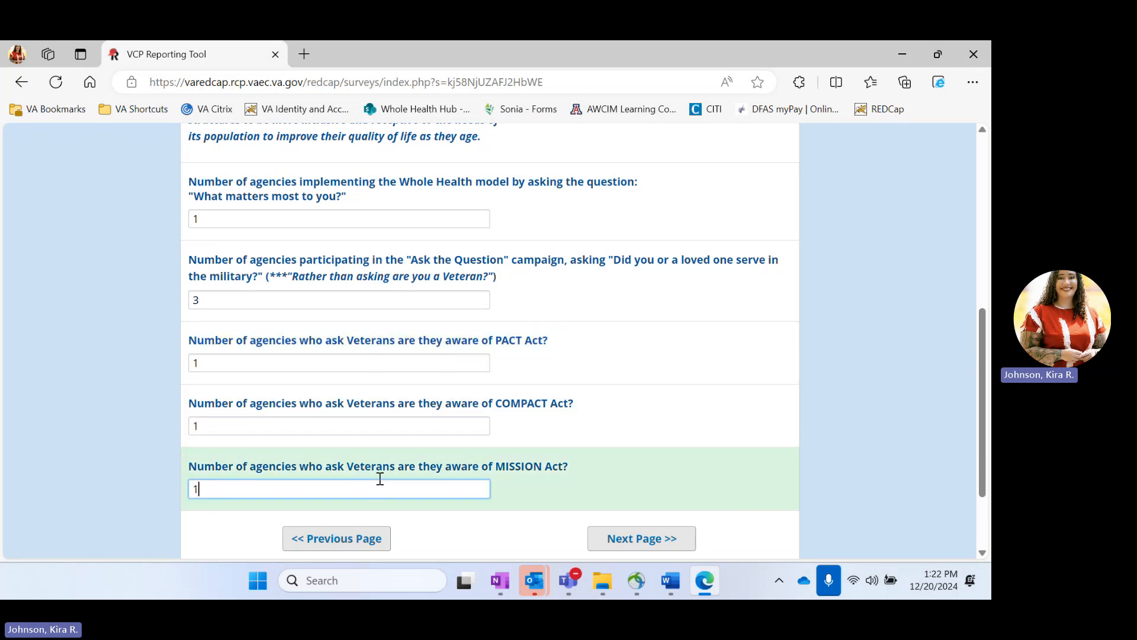
scroll(530, 317, "up", 2)
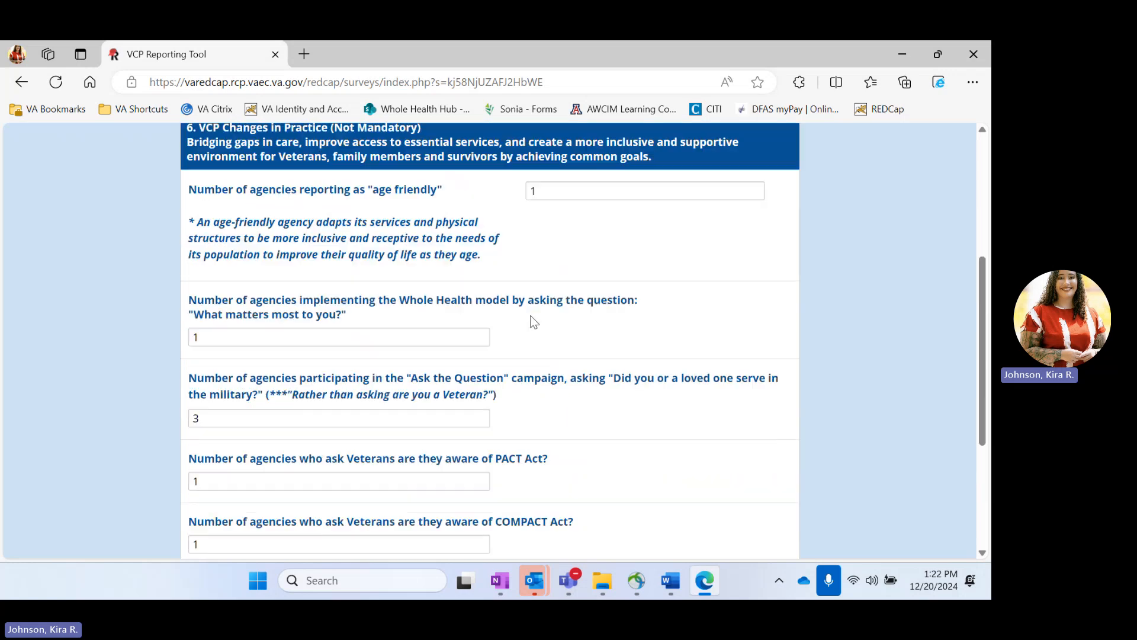
scroll(532, 321, "down", 1)
scroll(532, 321, "up", 1)
scroll(532, 322, "down", 2)
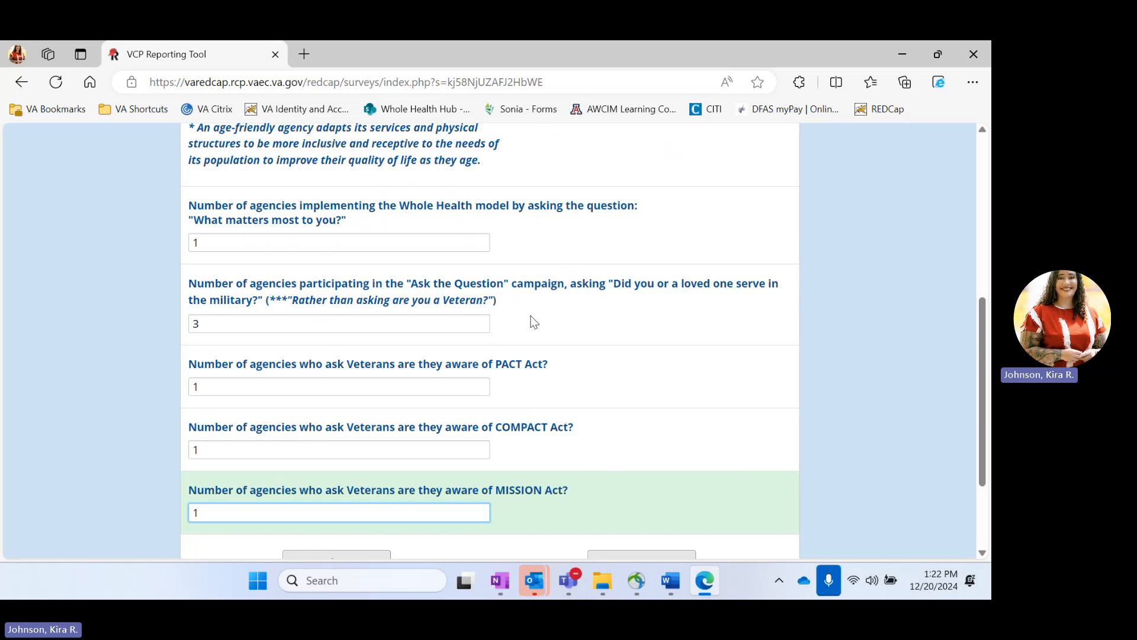
scroll(534, 322, "down", 2)
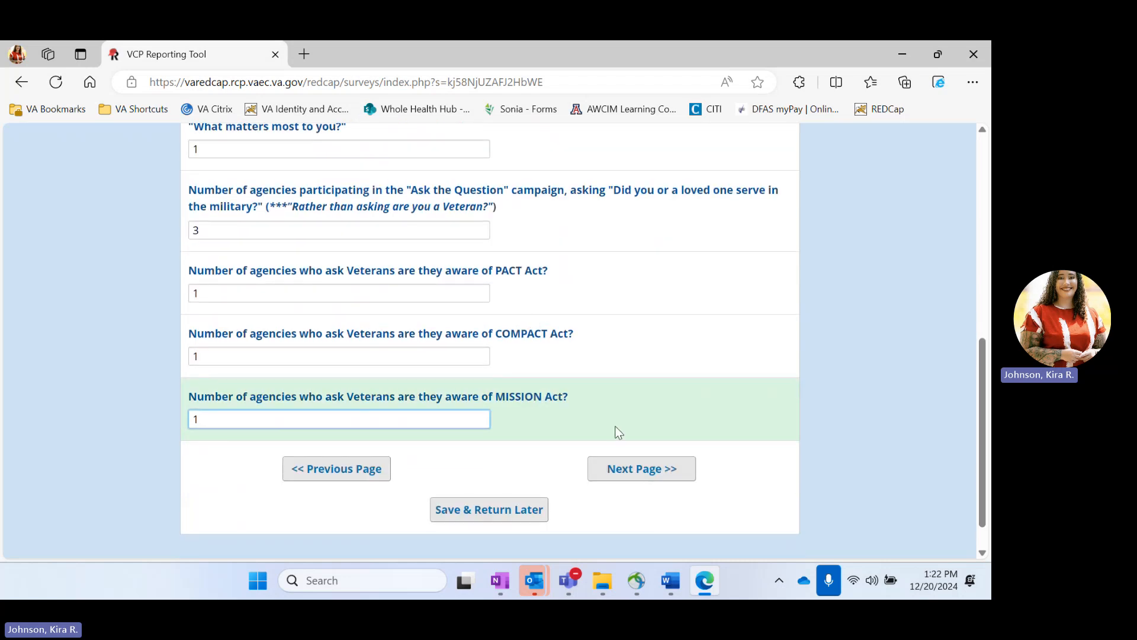
Step: In section 7, check Connect Veterans, environmental exposures and whole health priorities, leaving Hire faster unchecked
left_click(631, 468)
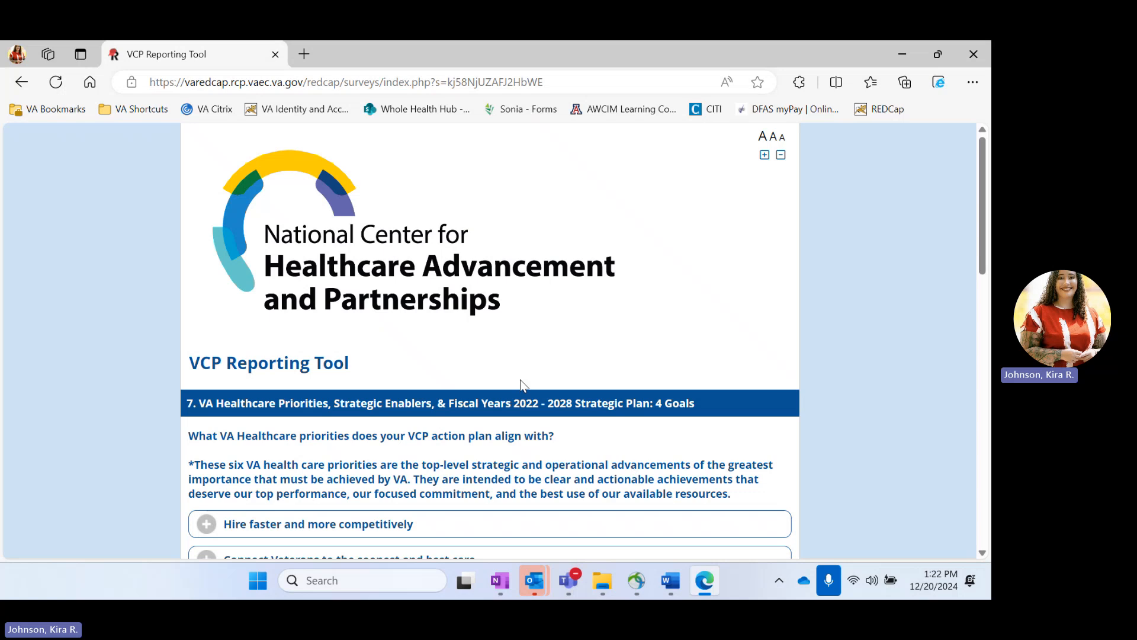
scroll(521, 383, "down", 3)
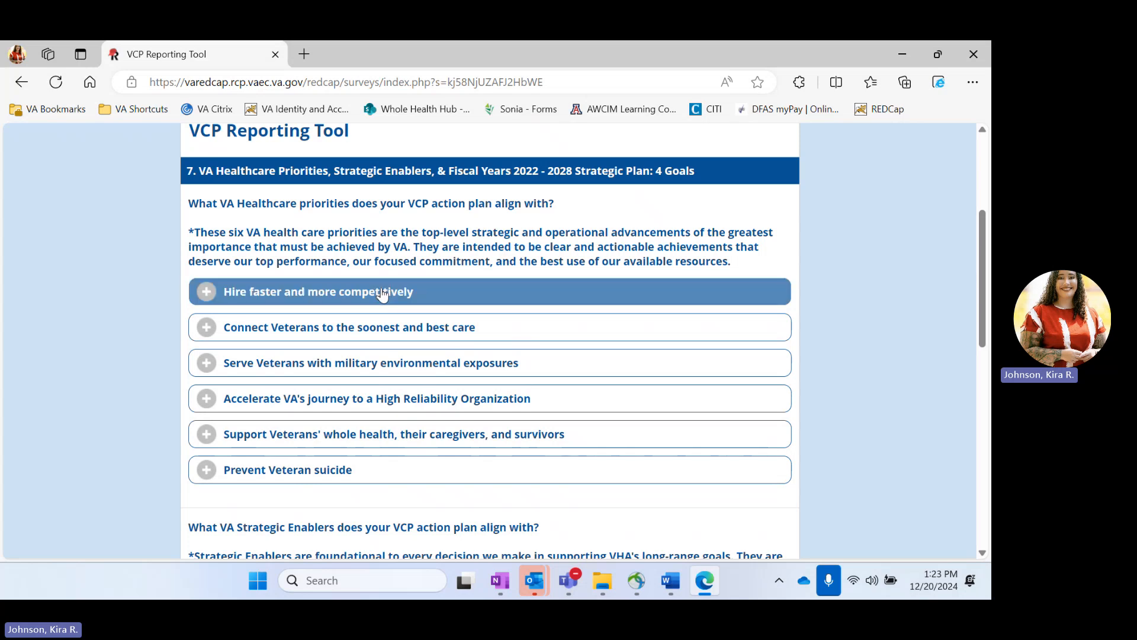
left_click(310, 287)
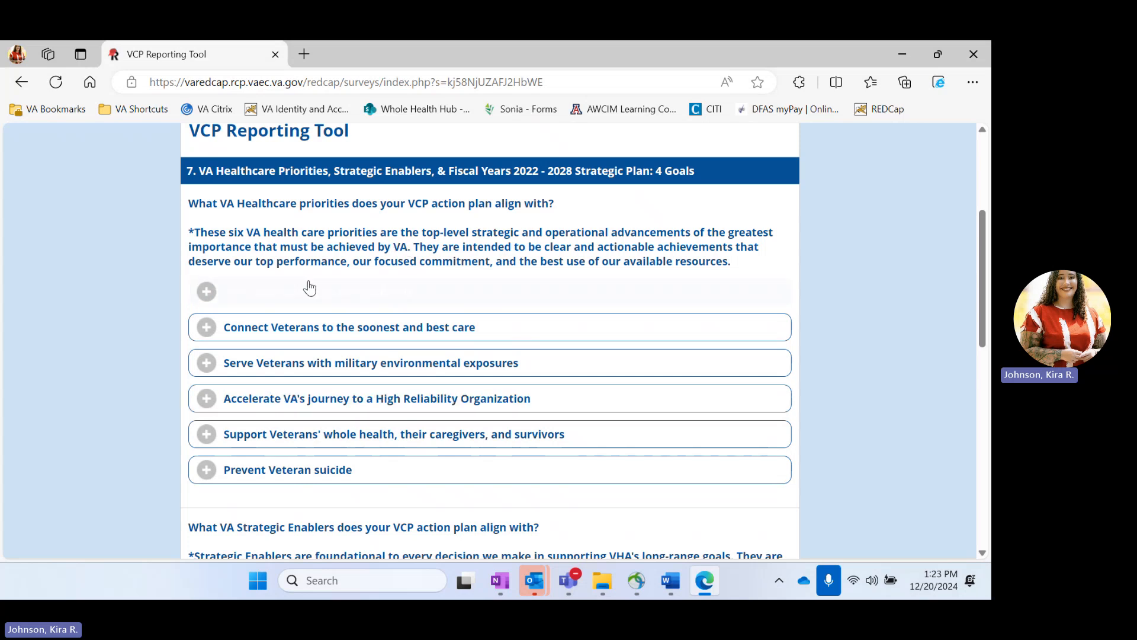
left_click(316, 329)
left_click(306, 367)
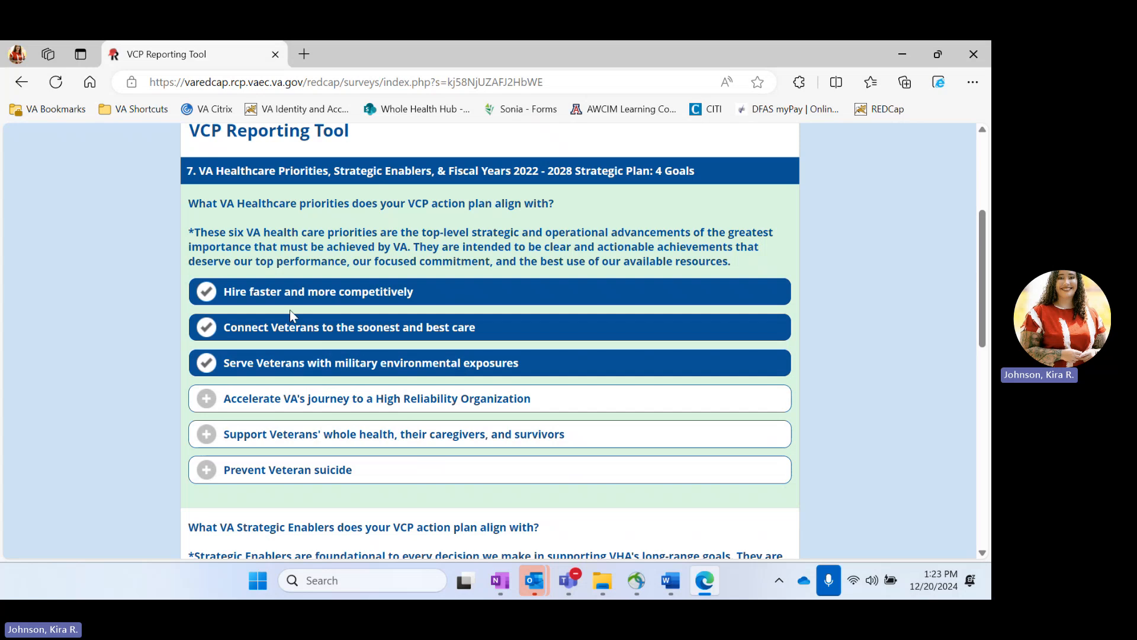
scroll(407, 294, "up", 3)
scroll(408, 294, "down", 4)
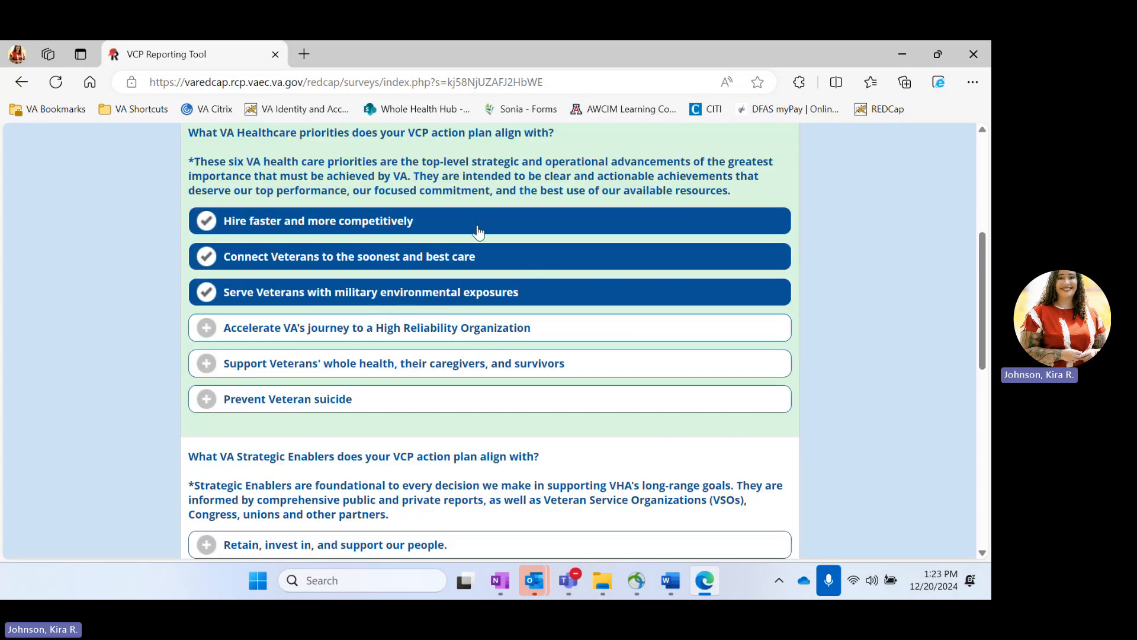
left_click(334, 225)
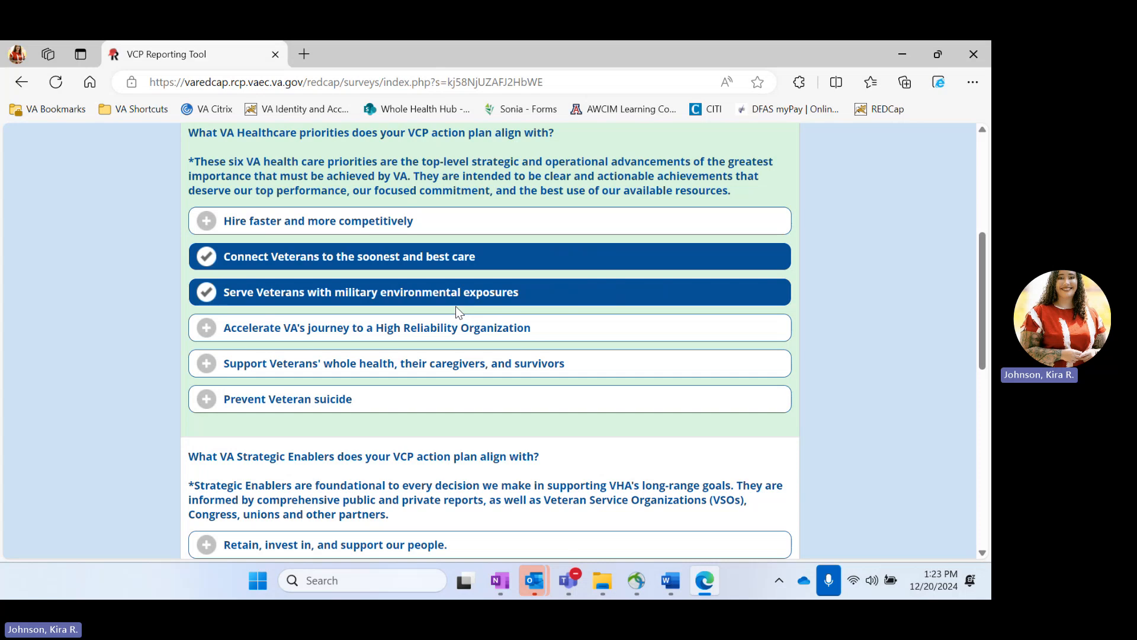
scroll(456, 306, "down", 3)
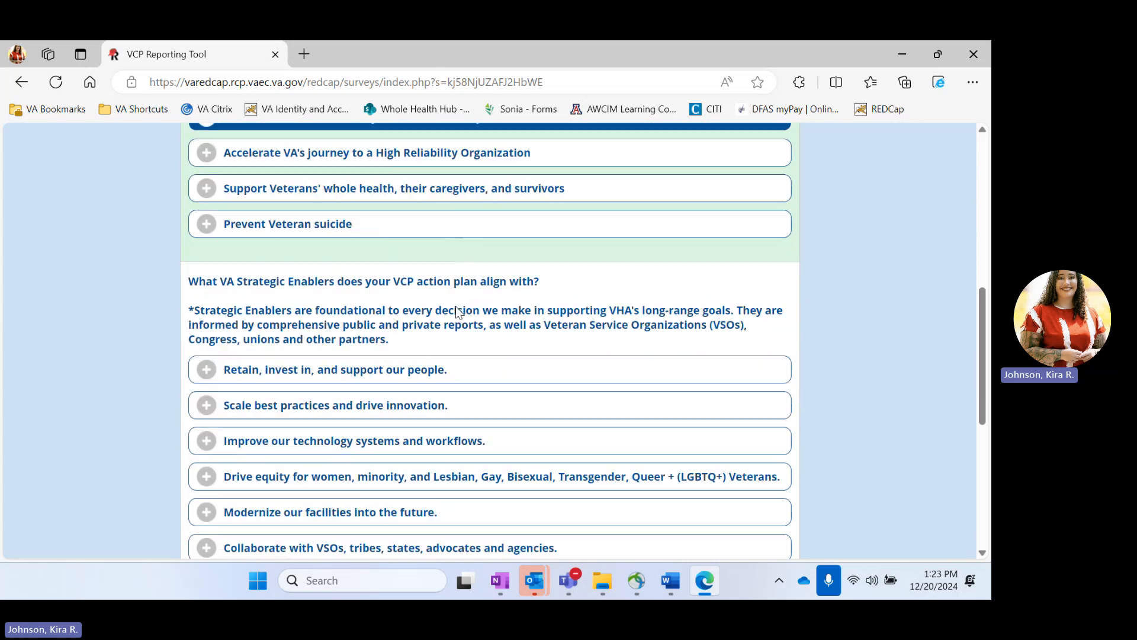
left_click(332, 190)
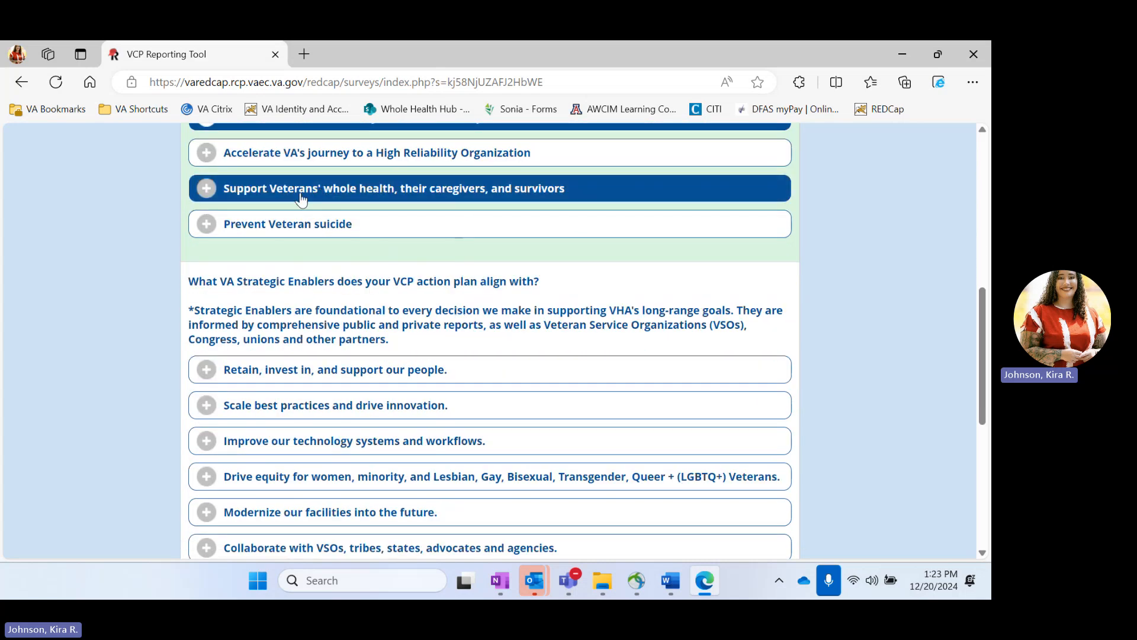
left_click(407, 201)
Step: Check the Retain, invest in, and support our people and Scale best practices enablers
scroll(408, 200, "down", 2)
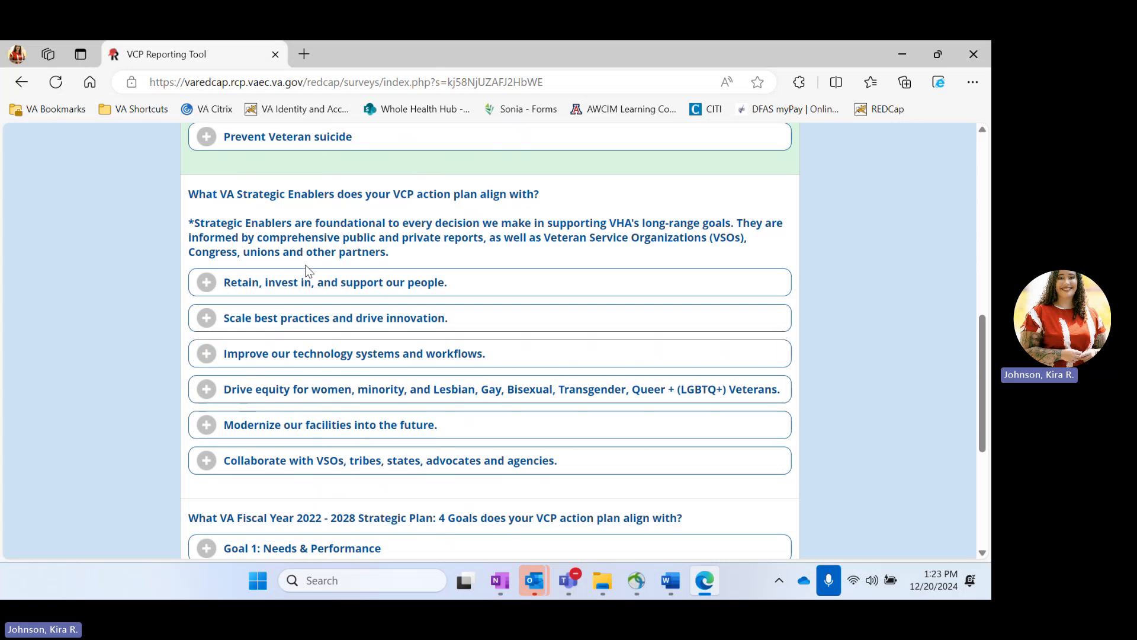
left_click(296, 295)
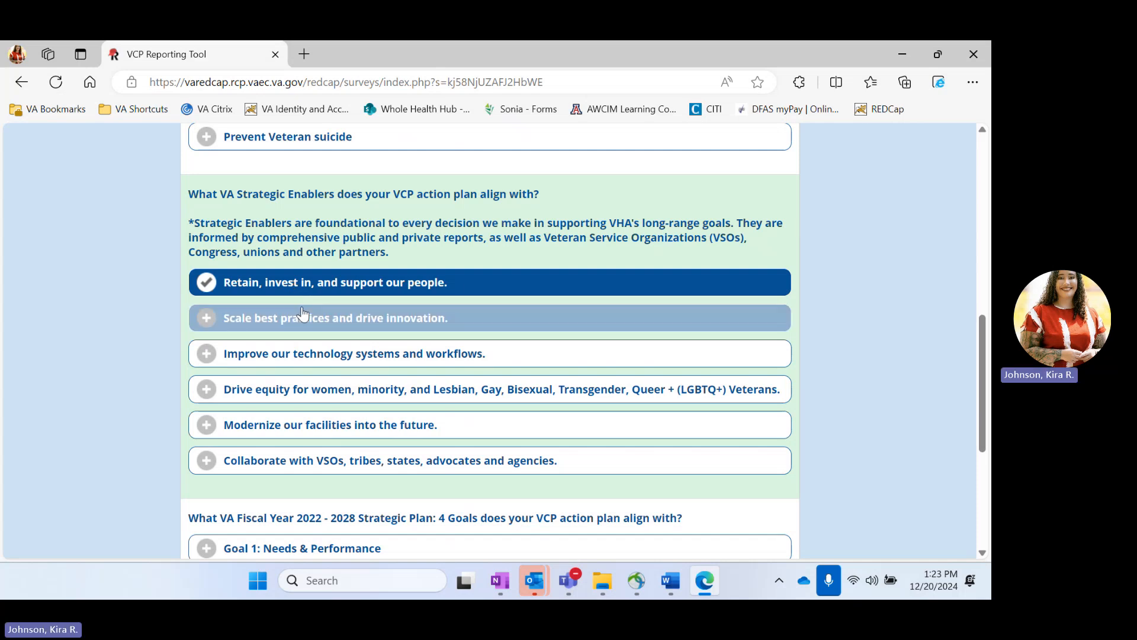
left_click(301, 315)
Step: Choose Goal 1: Needs & Performance and Goal 2: Benefits, Care & Services instead of Goal 3, then go to the next page
scroll(301, 310, "down", 5)
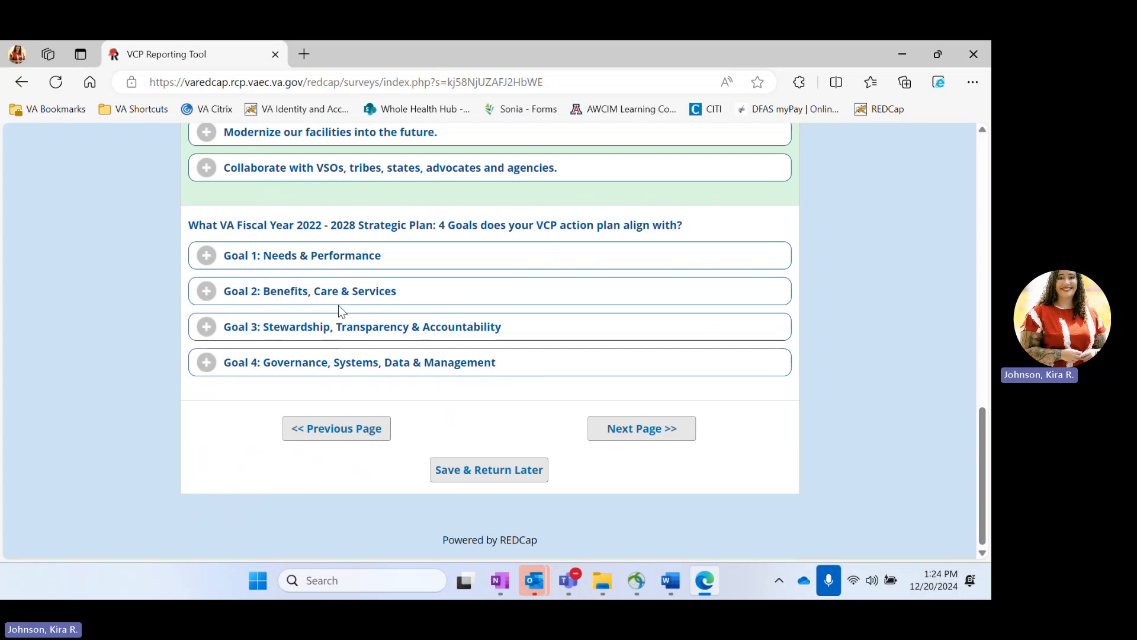
left_click(312, 258)
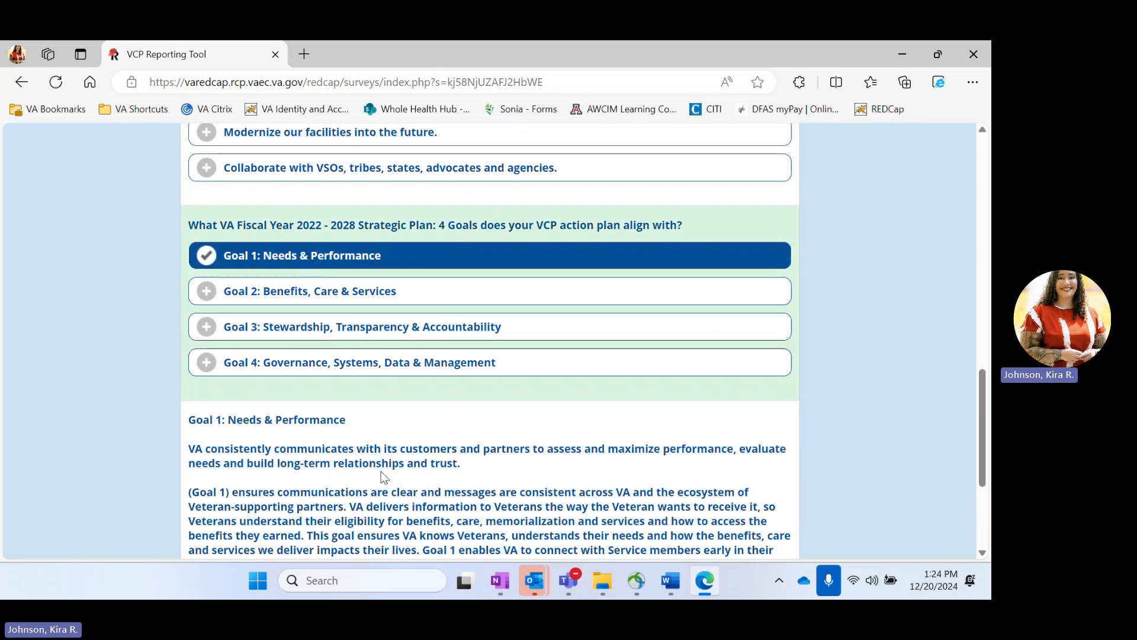
scroll(381, 471, "down", 3)
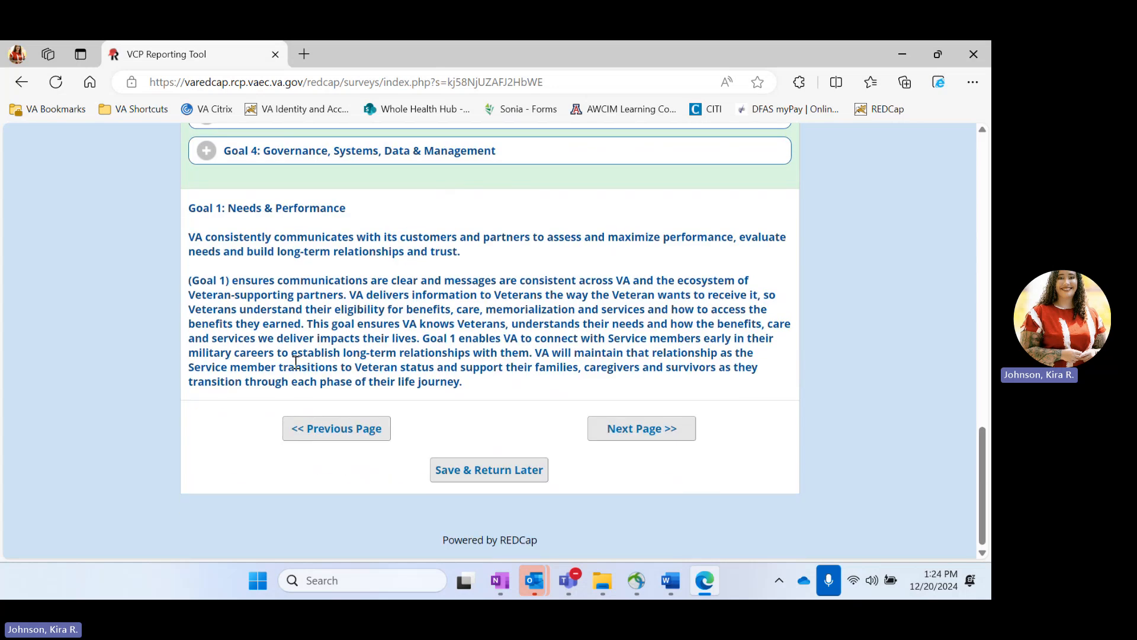
scroll(385, 373, "up", 3)
left_click(327, 271)
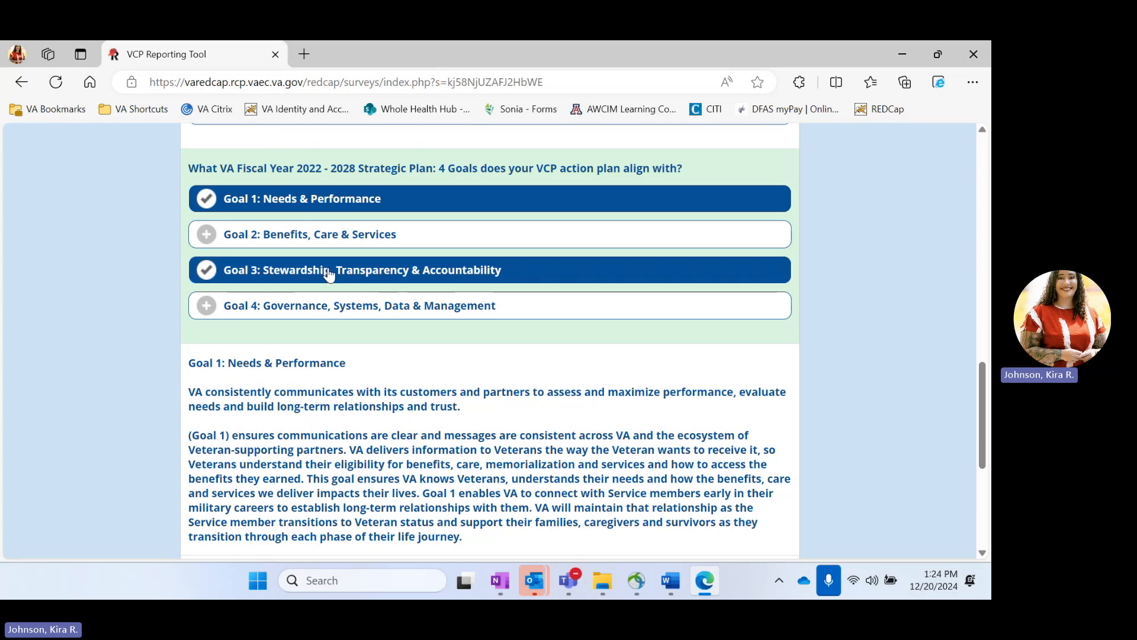
scroll(375, 408, "down", 2)
scroll(375, 413, "down", 2)
scroll(375, 413, "up", 4)
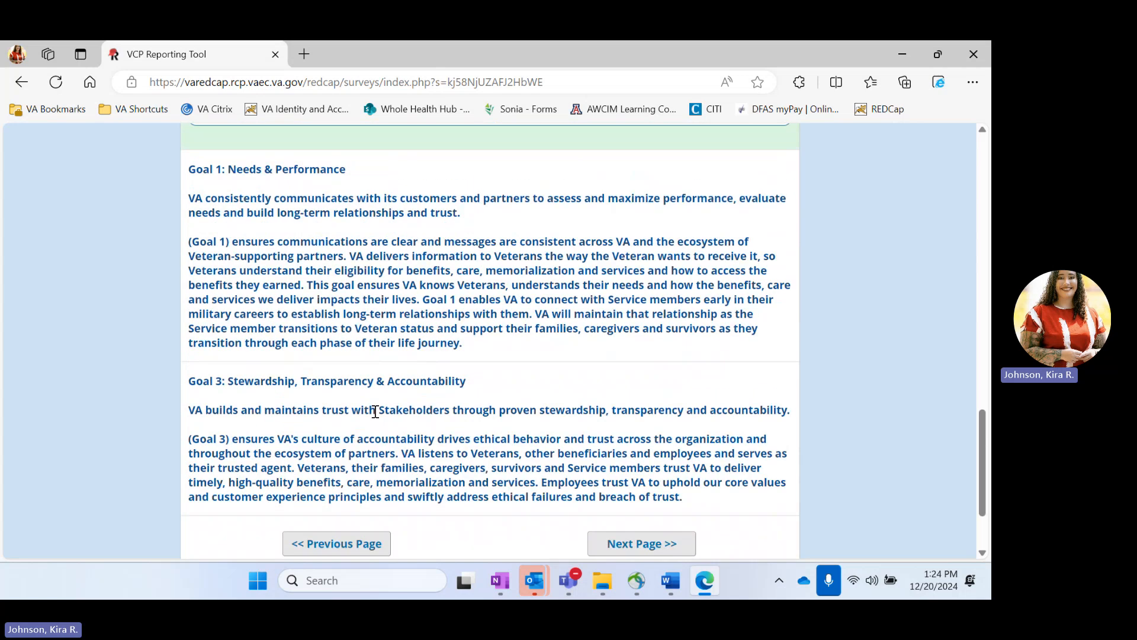
left_click(341, 260)
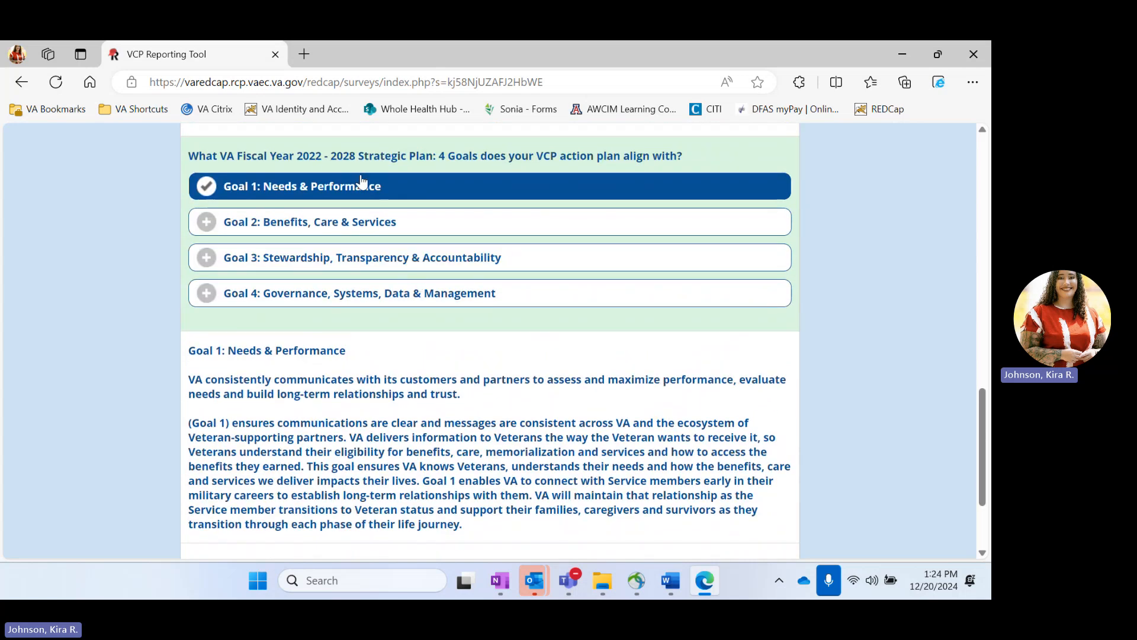
left_click(379, 233)
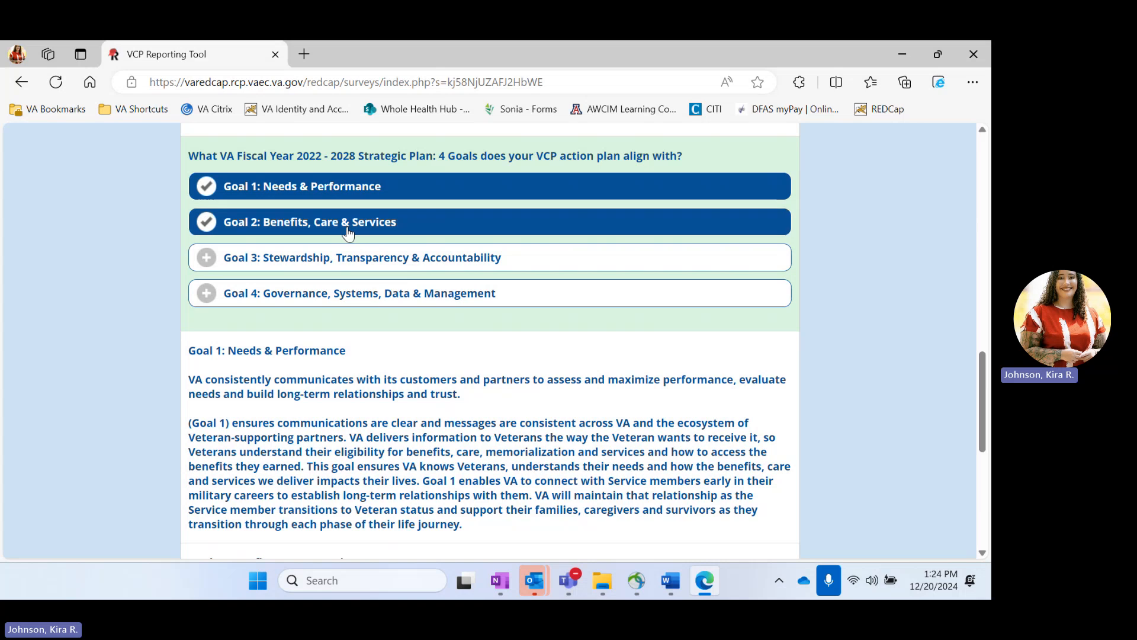
scroll(437, 453, "down", 5)
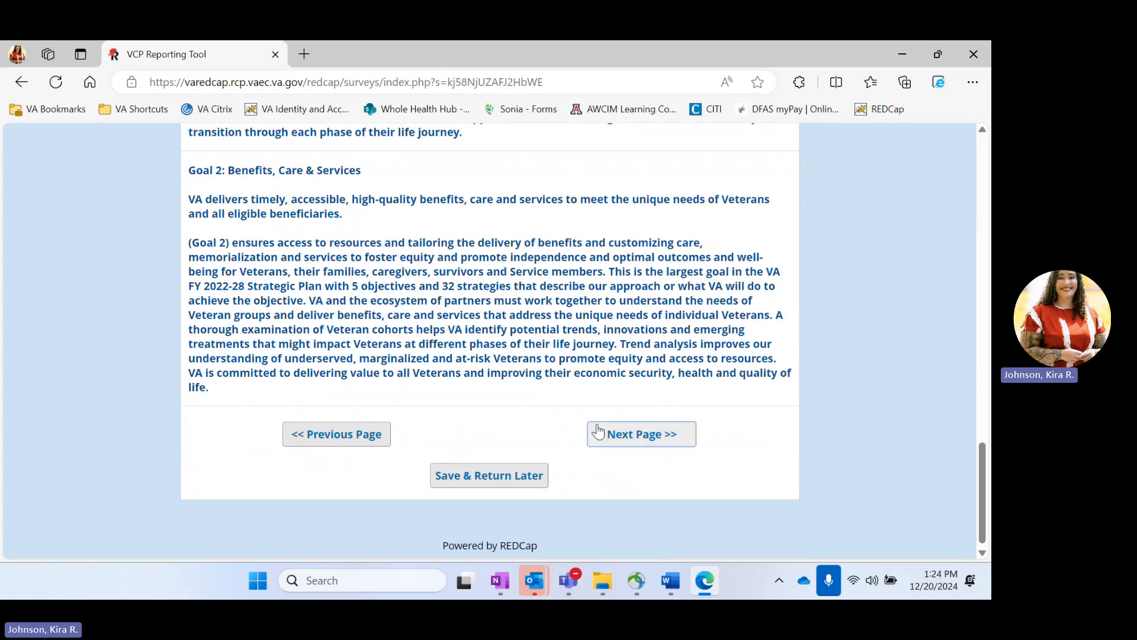
left_click(645, 441)
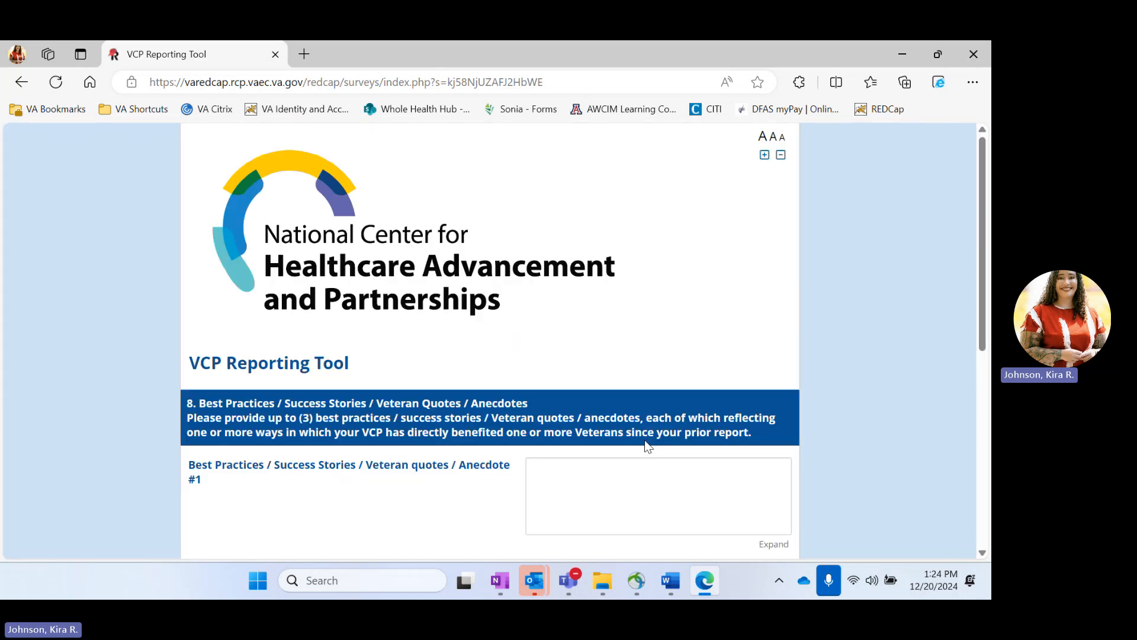
Step: Enter the Anecdote #1 quote "This event is amazing, I didn't realize people cared this much about Veterans"
scroll(472, 320, "down", 4)
scroll(472, 320, "down", 3)
scroll(472, 320, "up", 4)
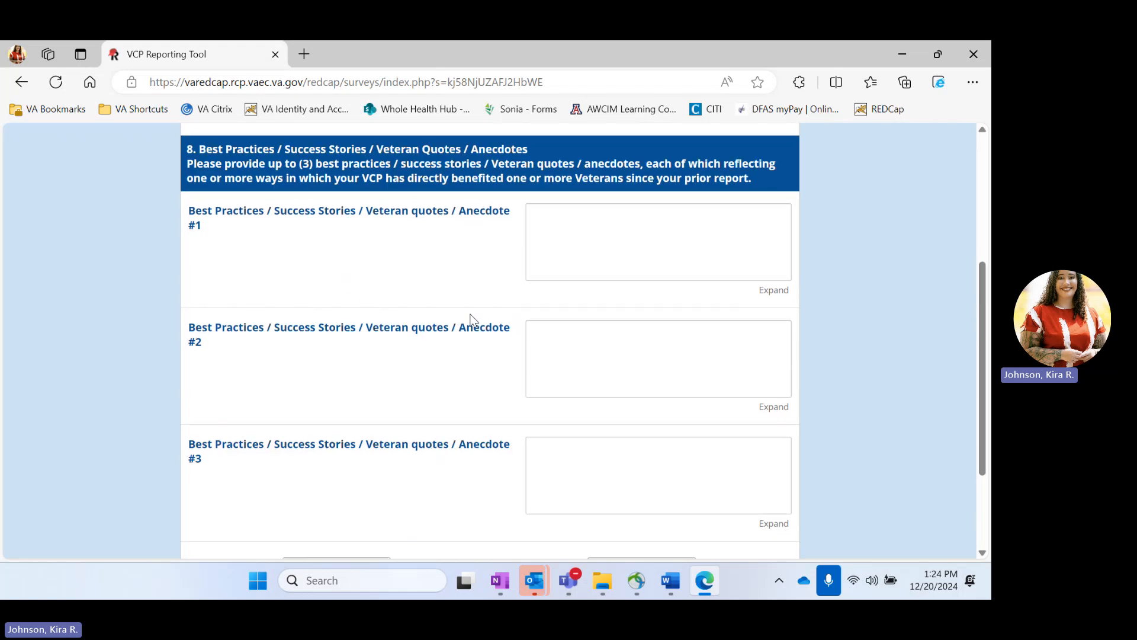
left_click(685, 287)
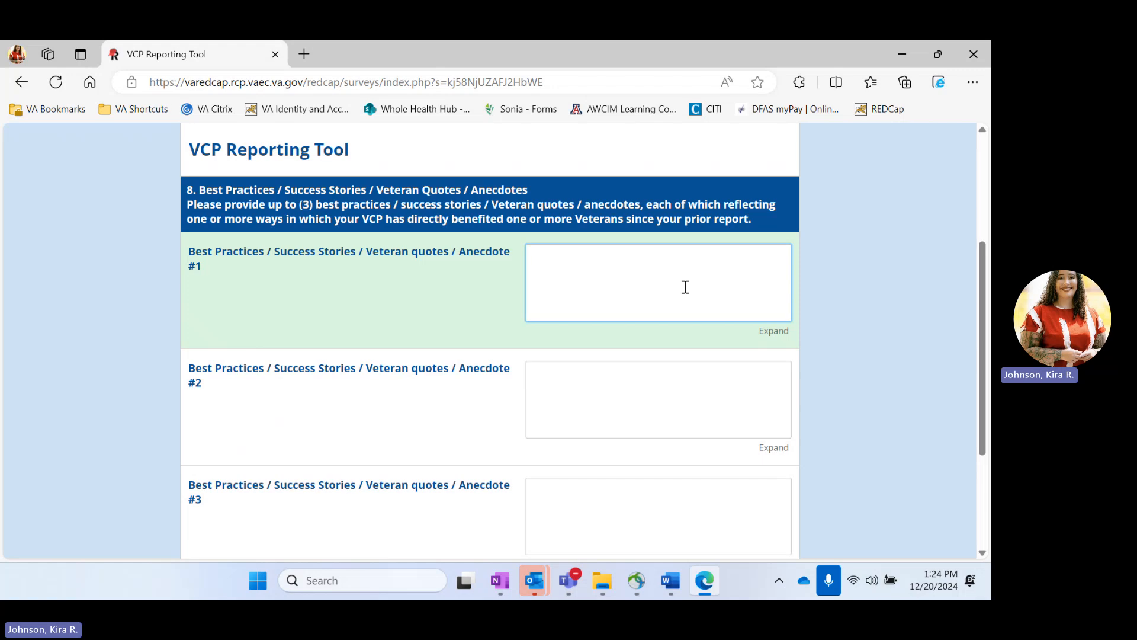
left_click(641, 428)
left_click(626, 519)
left_click(600, 286)
type("\"This event is amazing, ")
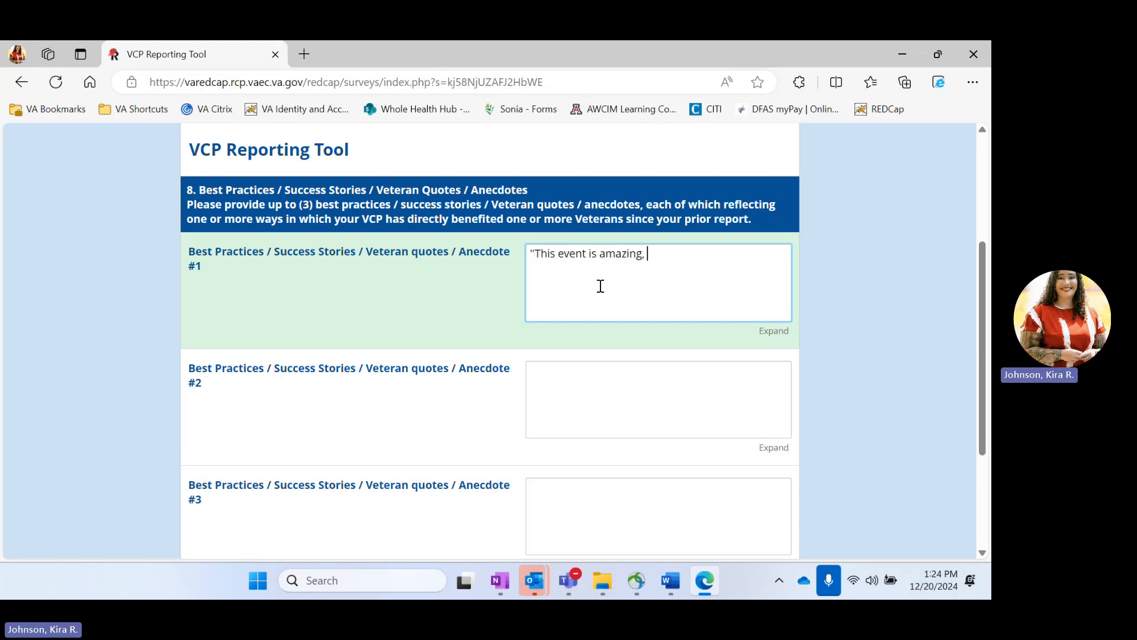
type("I didnt")
key("BackSpace")
type("'t realize people cared this ")
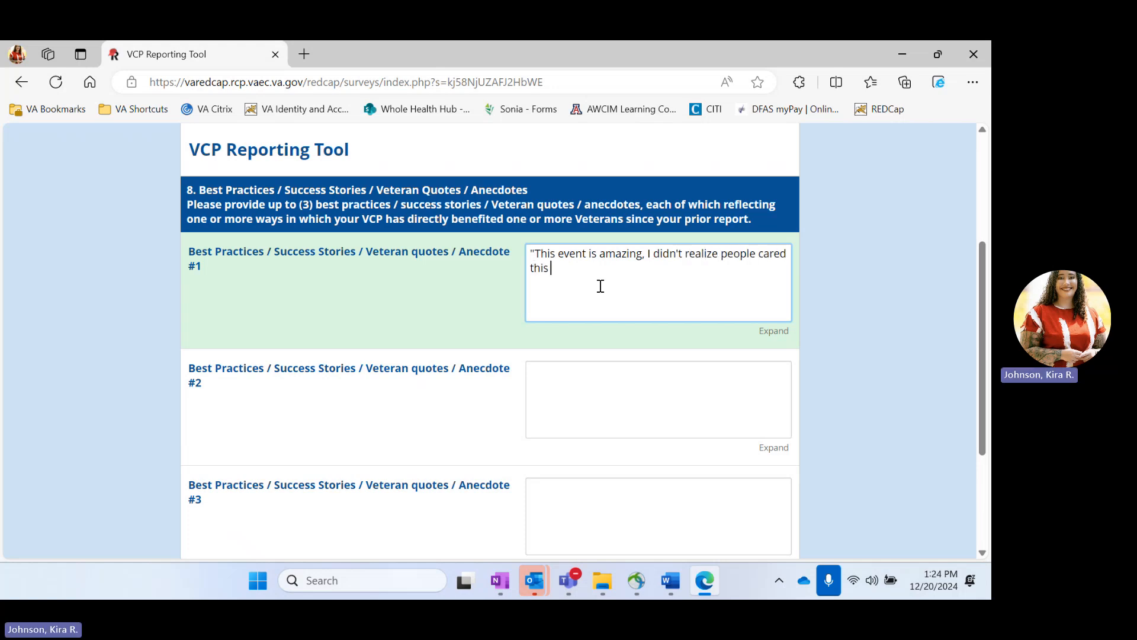
type("much about Veterans\"")
Step: Enter the Anecdote #2 quote about enrolling in VA health services much easier, and end Anecdote #1 with a period
left_click(639, 403)
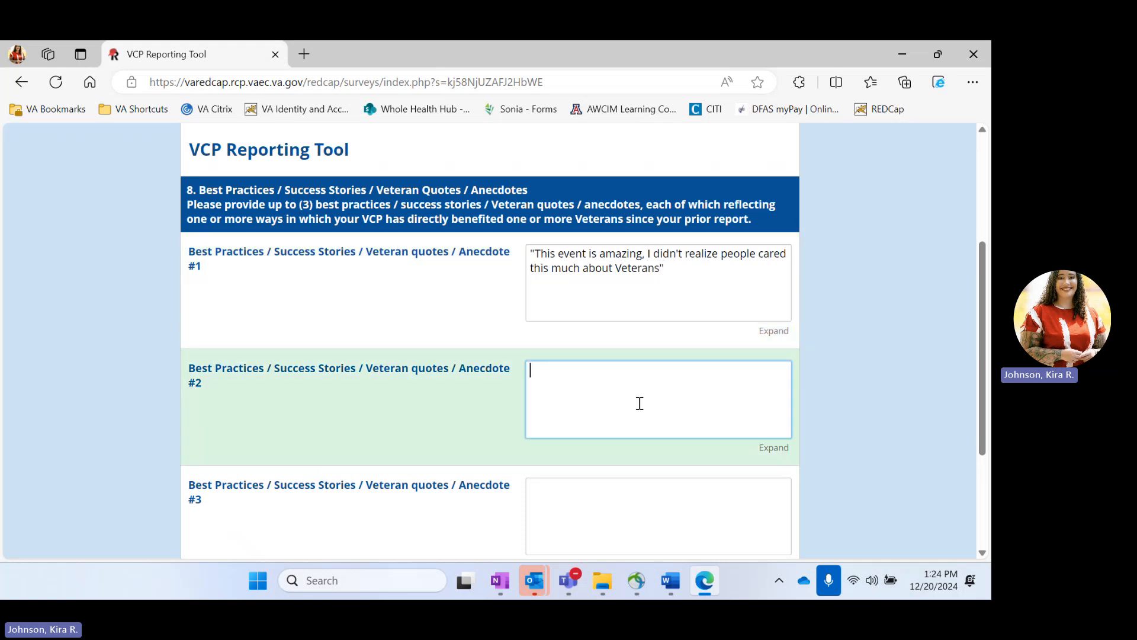
type("\"Thanks to this event I am ab")
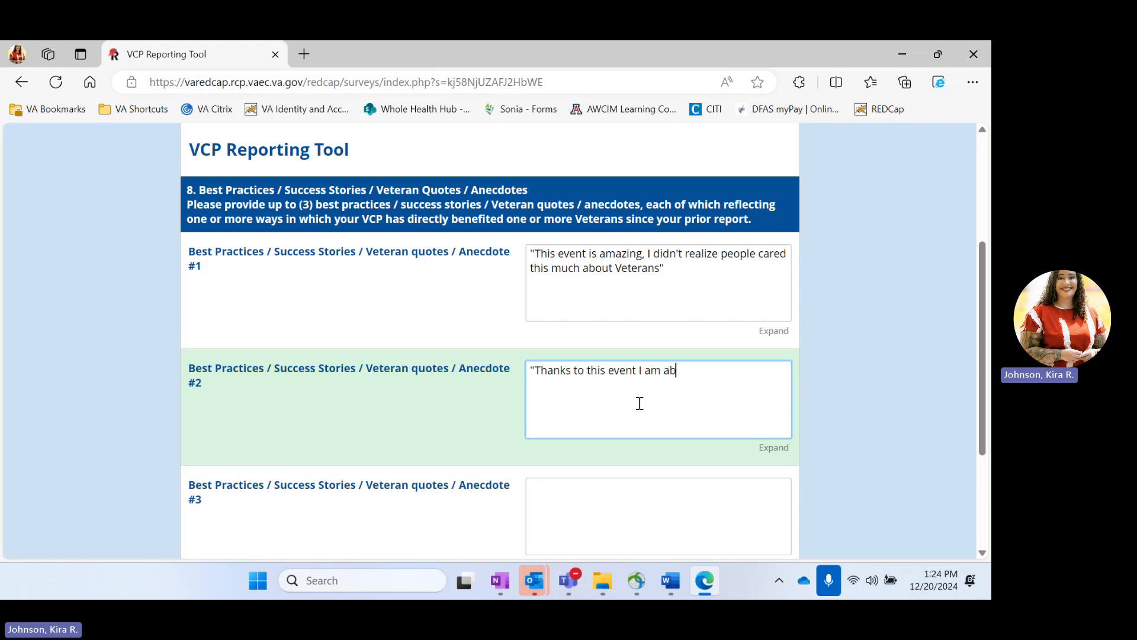
type("le to enroll in VA health services")
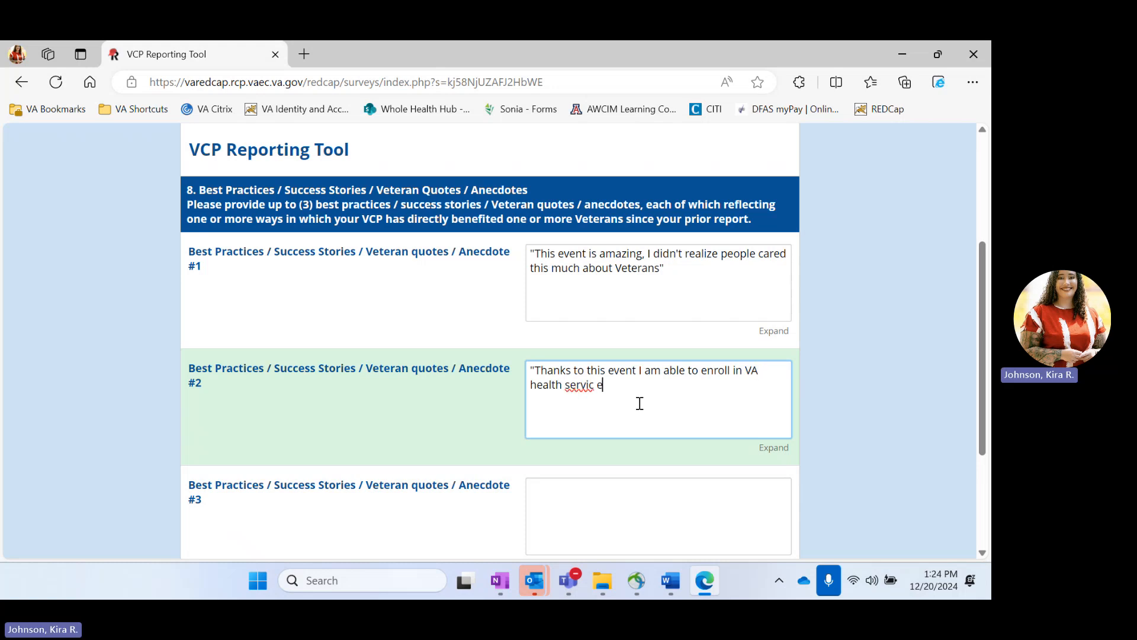
key("BackSpace")
type("ces")
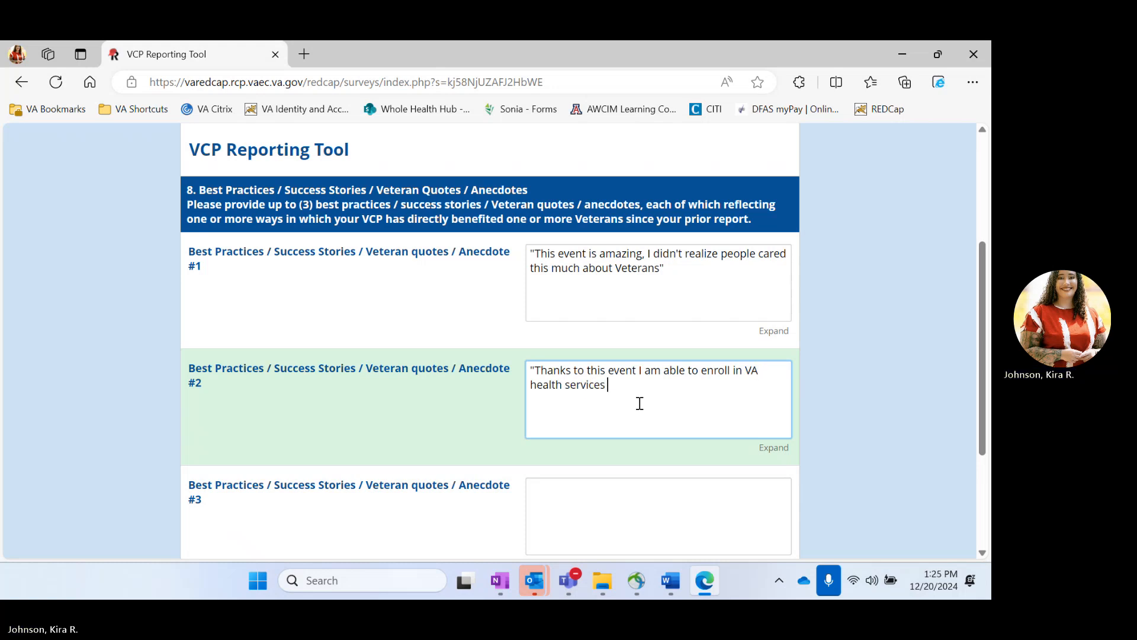
type(" much eas")
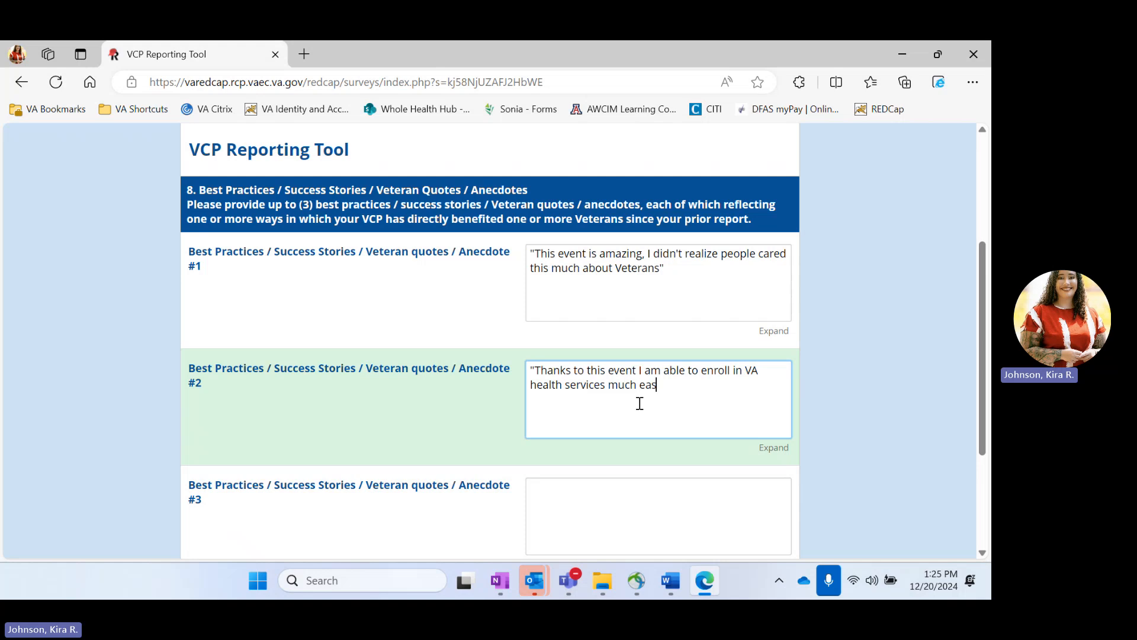
type("ier\".")
left_click(671, 267)
type(".")
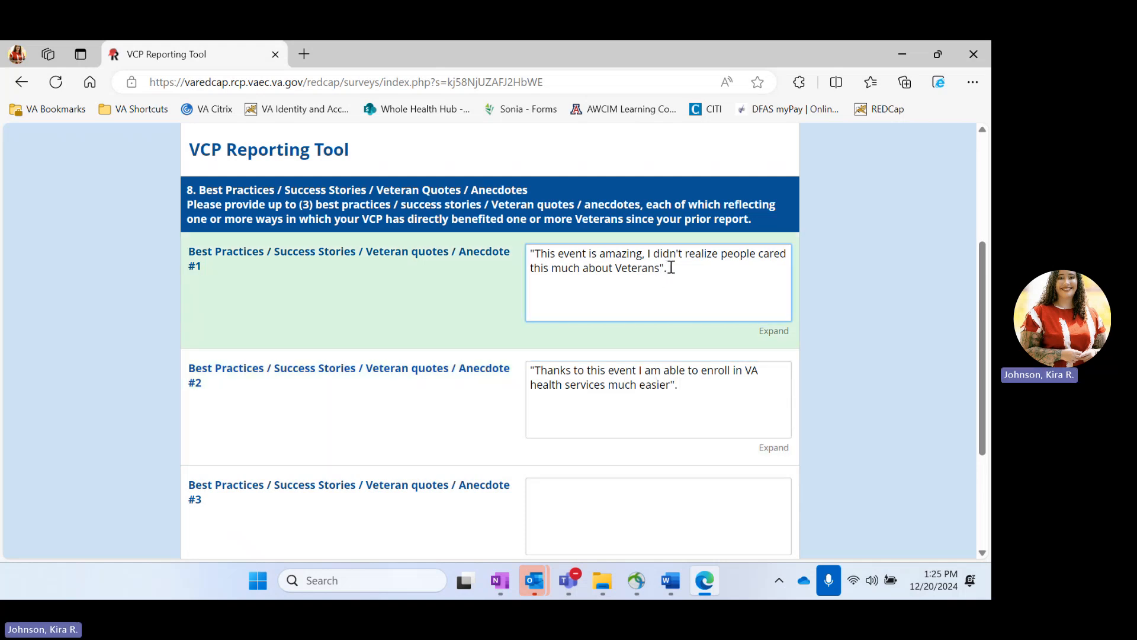
scroll(671, 268, "down", 3)
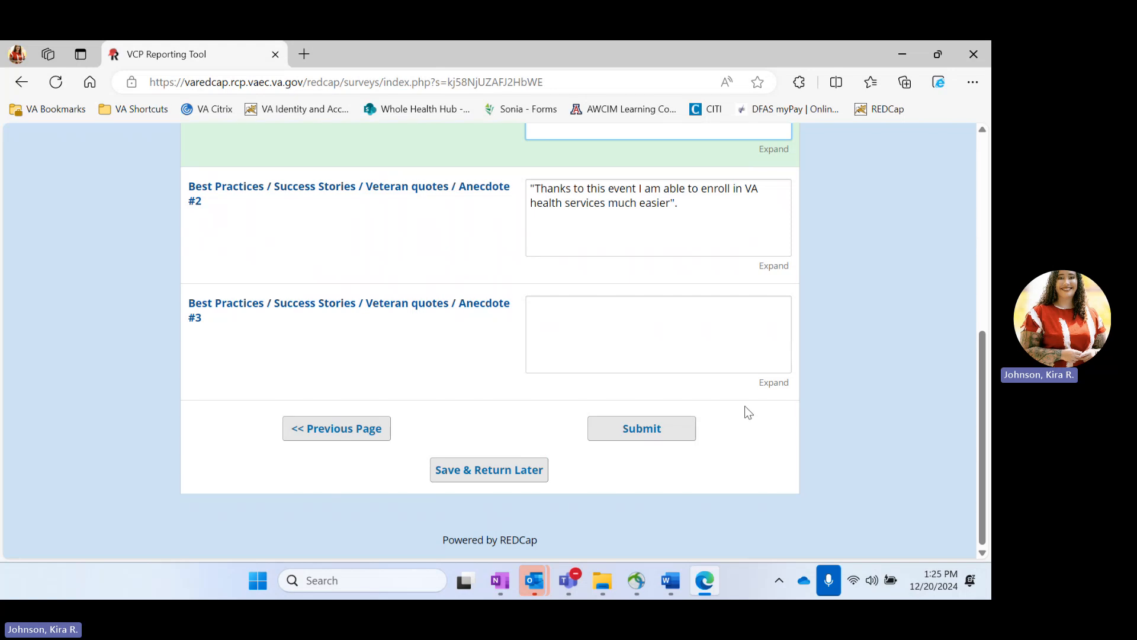
Step: Submit the survey, download the survey response PDF from the thank-you page, and open it
left_click(671, 435)
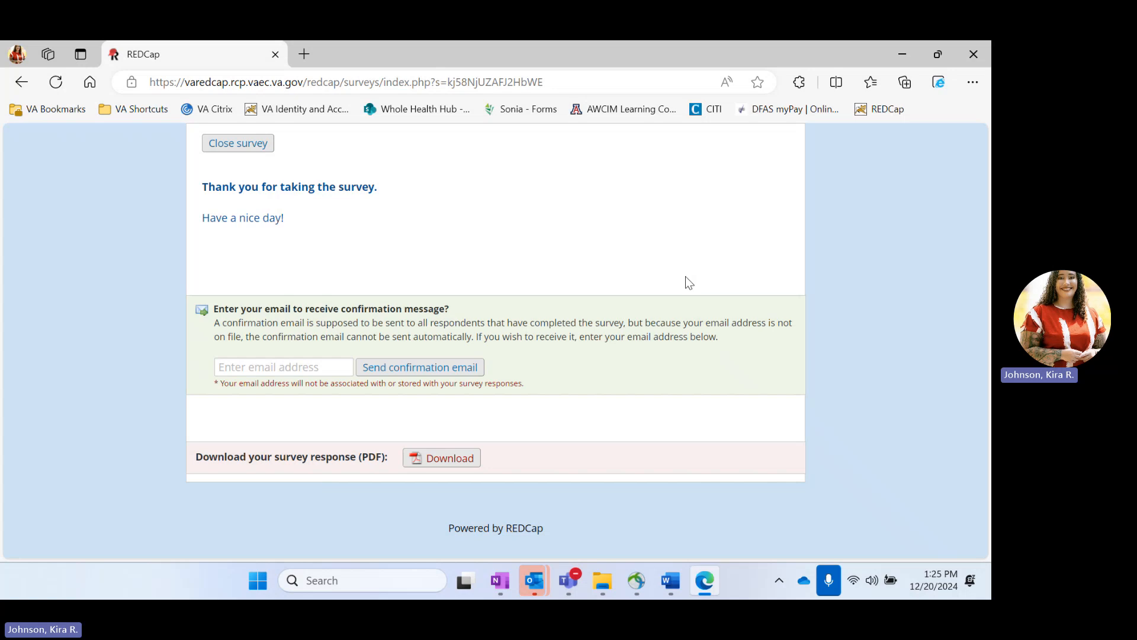
left_click(270, 368)
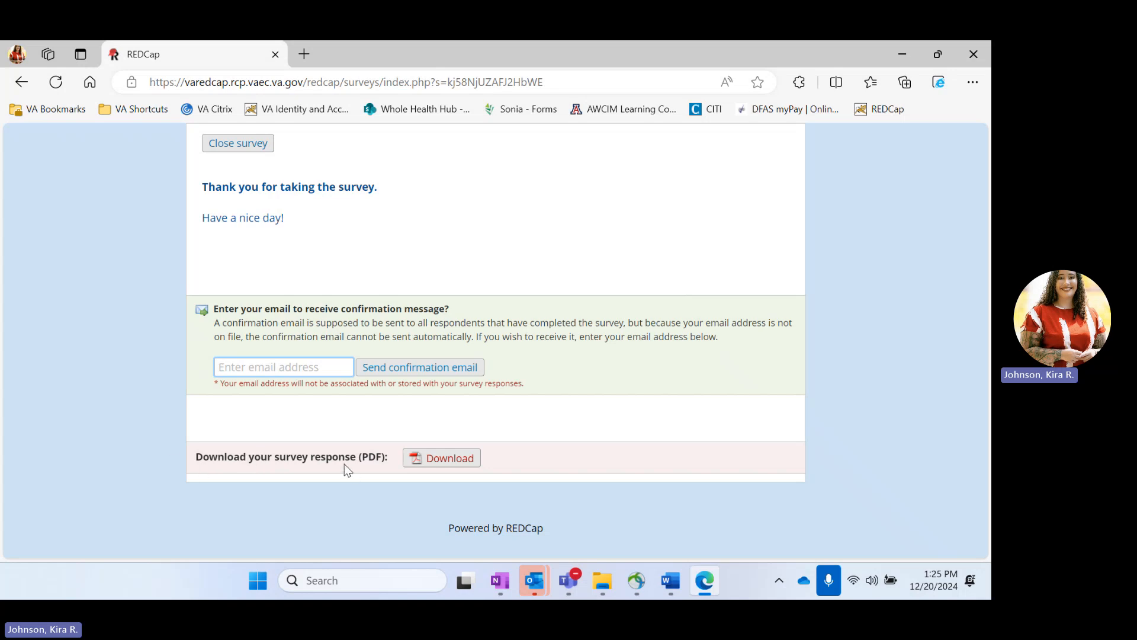
left_click(453, 460)
right_click(454, 461)
left_click(415, 456)
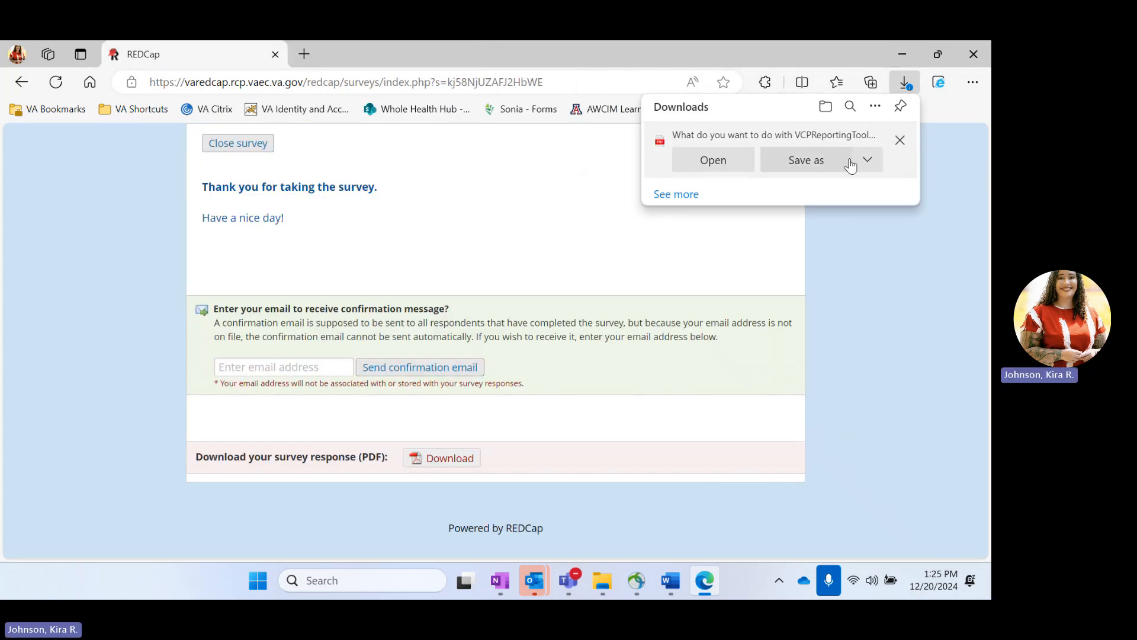
left_click(713, 161)
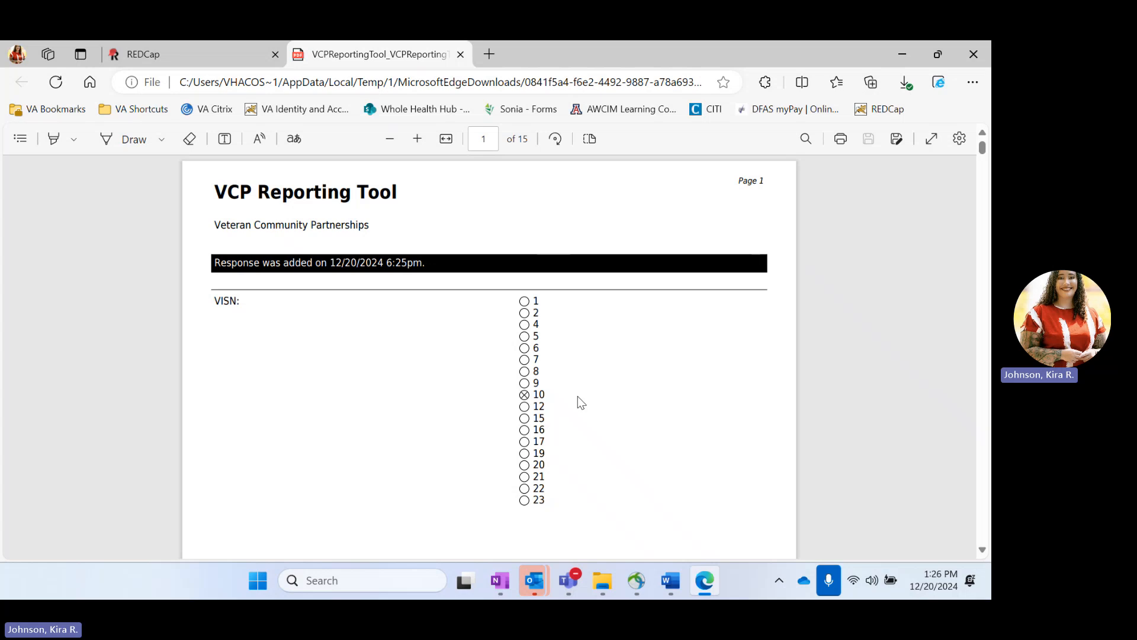
Step: Scroll through the 15-page response PDF to review the answers, then return to page 1
scroll(580, 402, "down", 10)
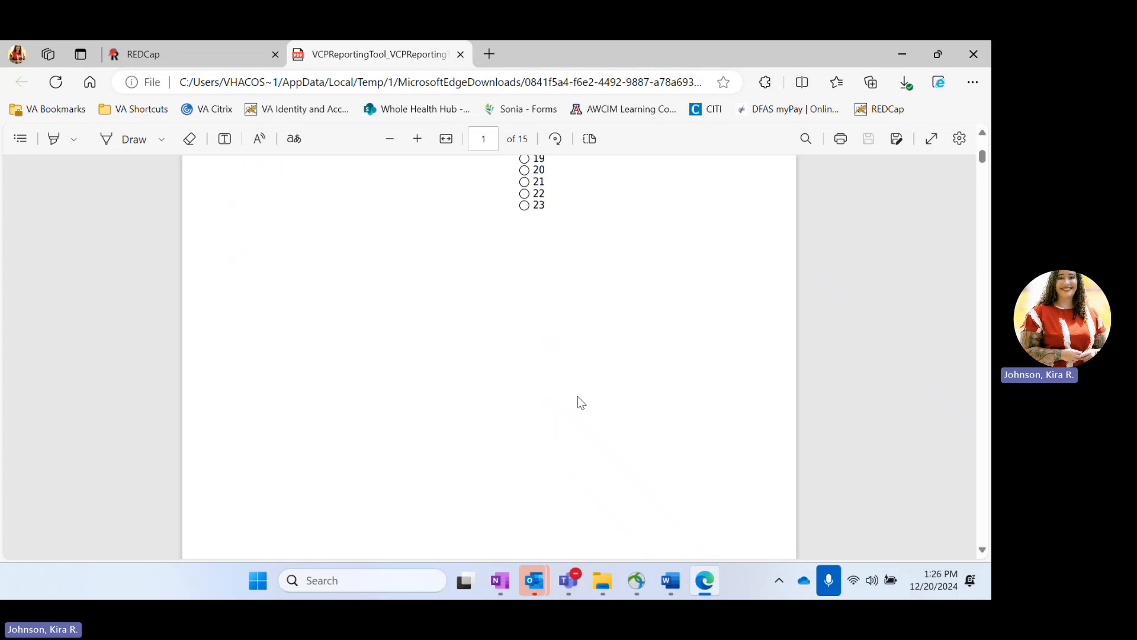
scroll(580, 403, "down", 10)
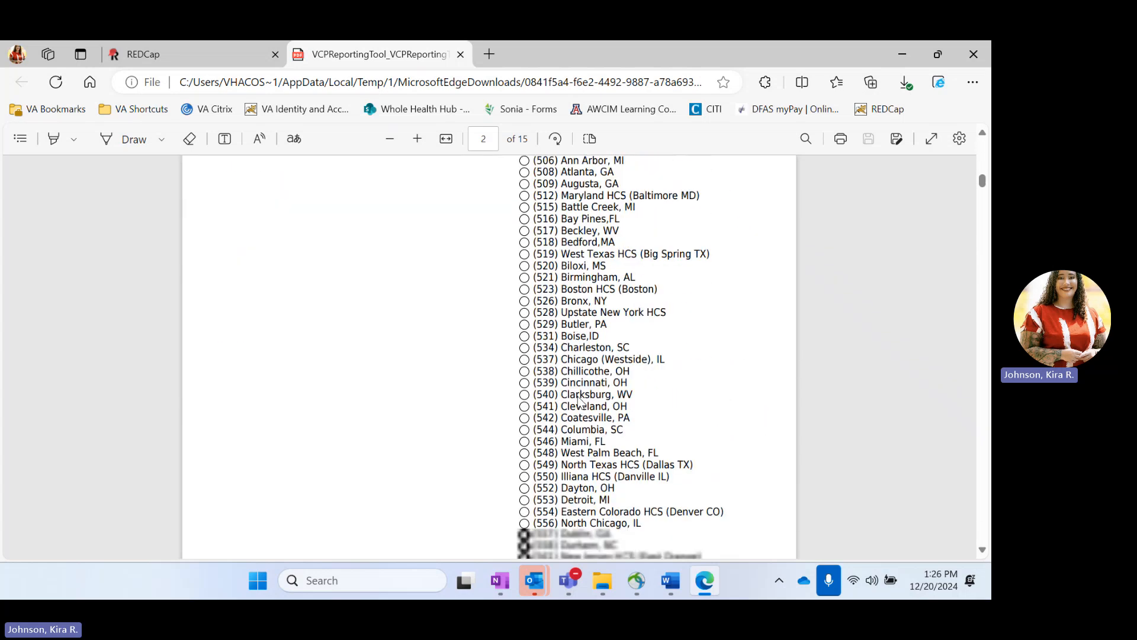
scroll(539, 397, "down", 10)
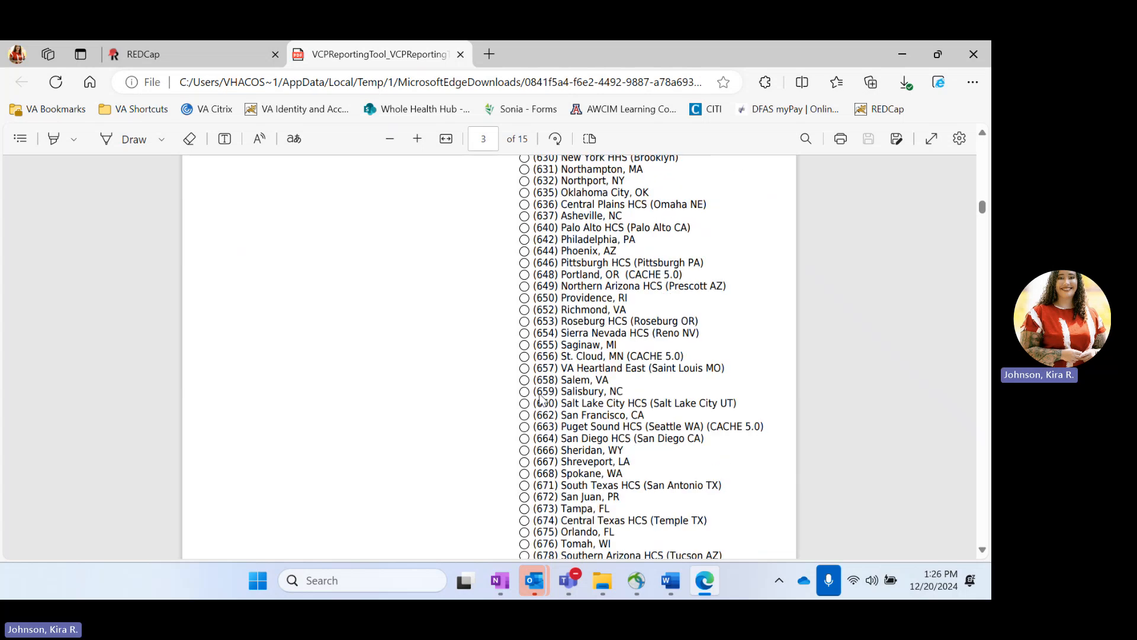
scroll(562, 368, "down", 20)
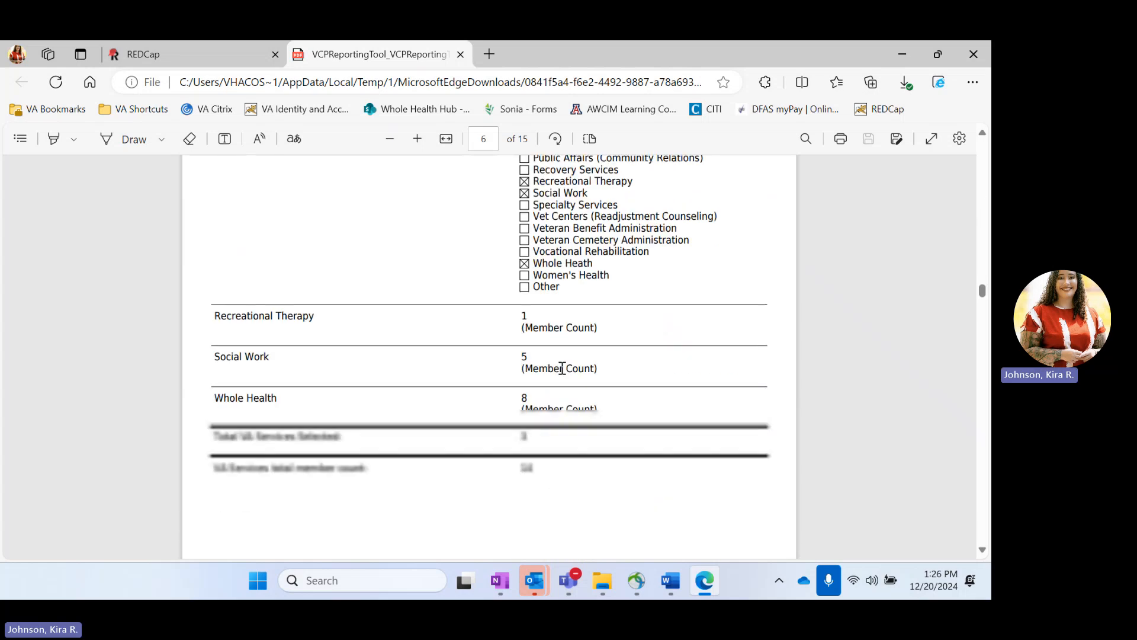
scroll(563, 367, "down", 20)
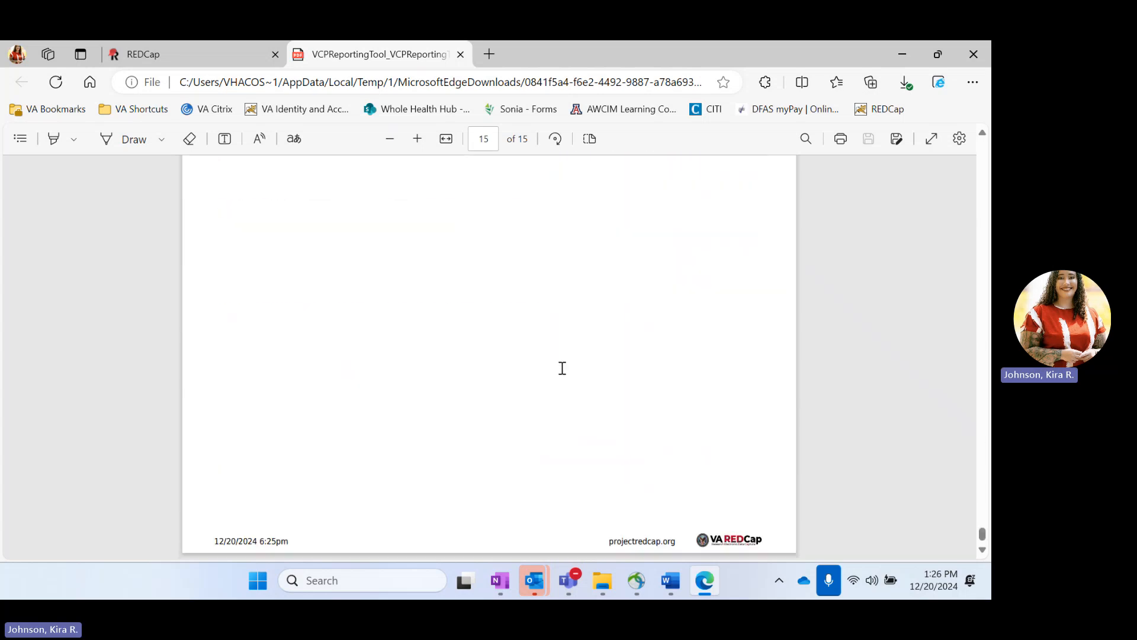
scroll(562, 368, "up", 5)
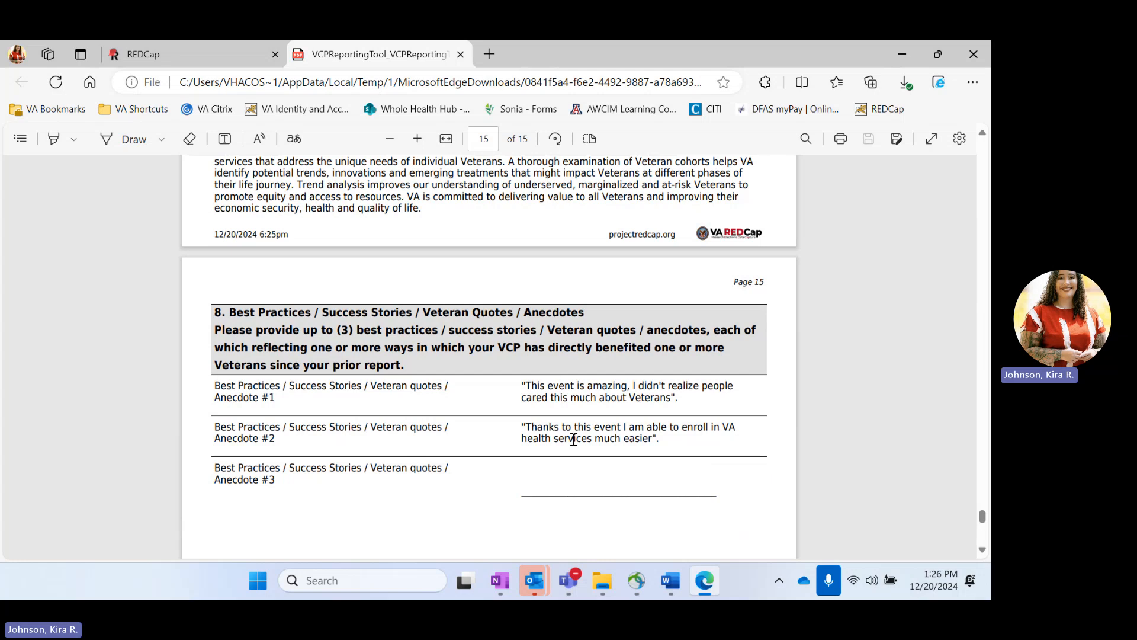
scroll(573, 439, "up", 6)
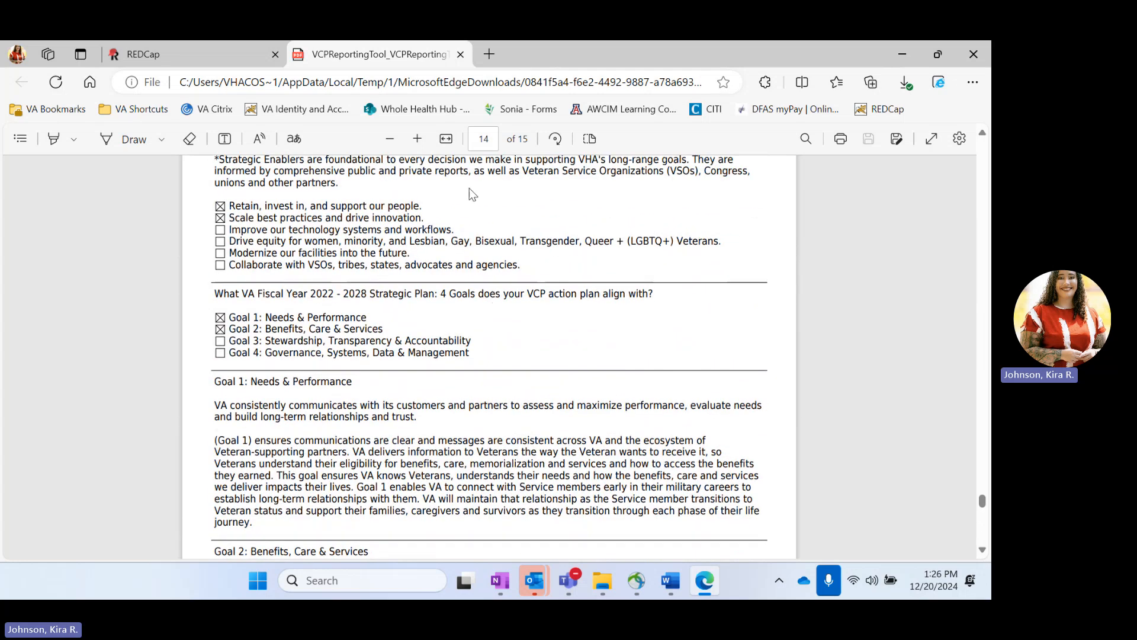
scroll(349, 374, "up", 20)
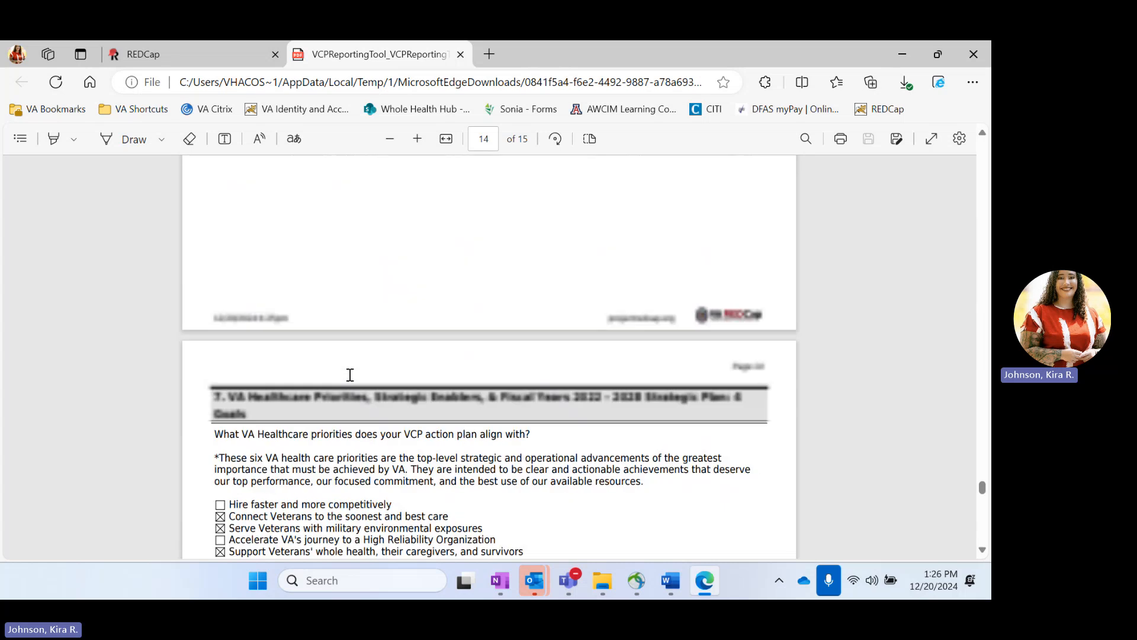
scroll(349, 375, "up", 20)
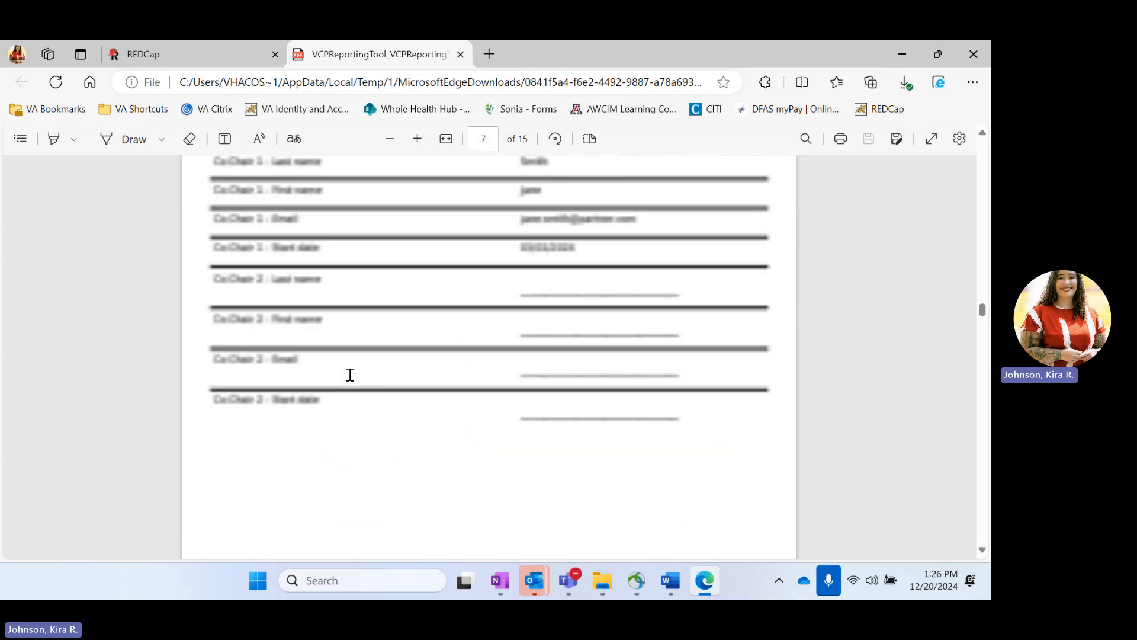
scroll(350, 375, "up", 20)
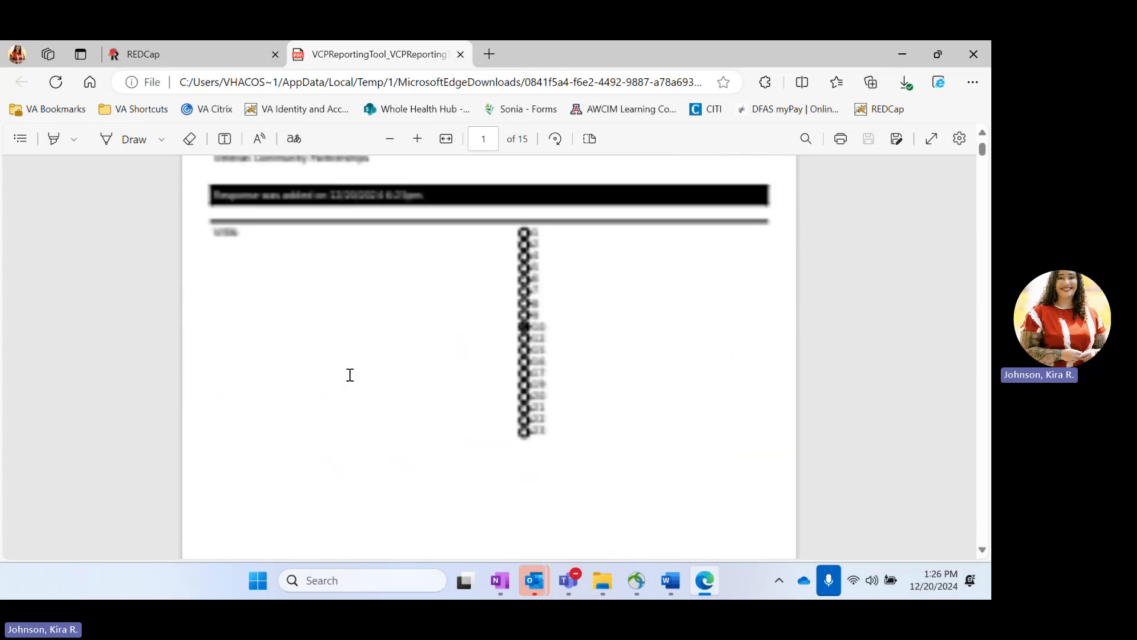